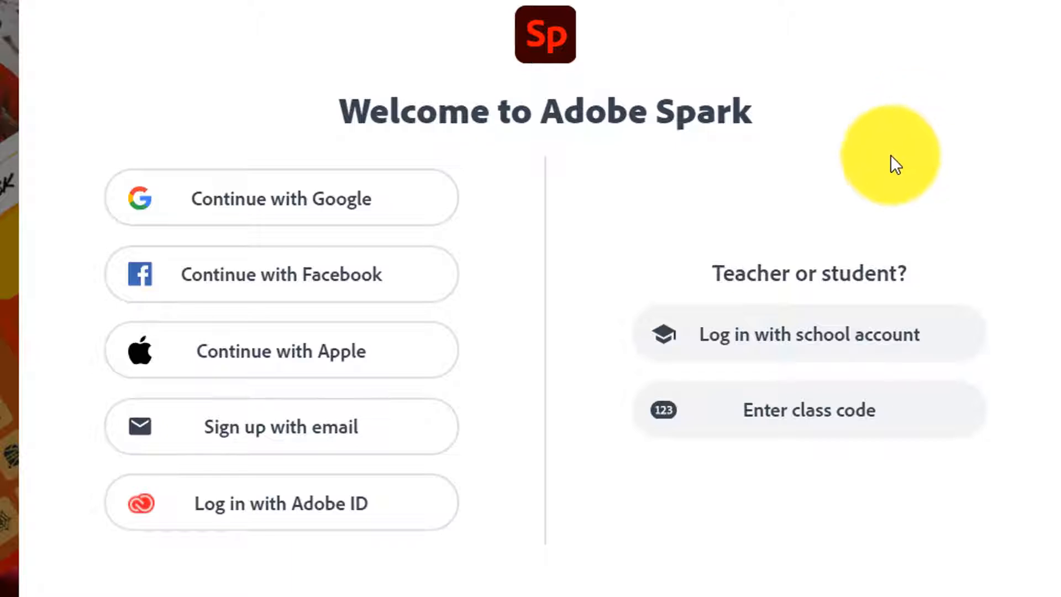
Step: Sign in to Adobe Spark with the school account's e-mail and password, skipping the phone-number prompt
left_click(930, 335)
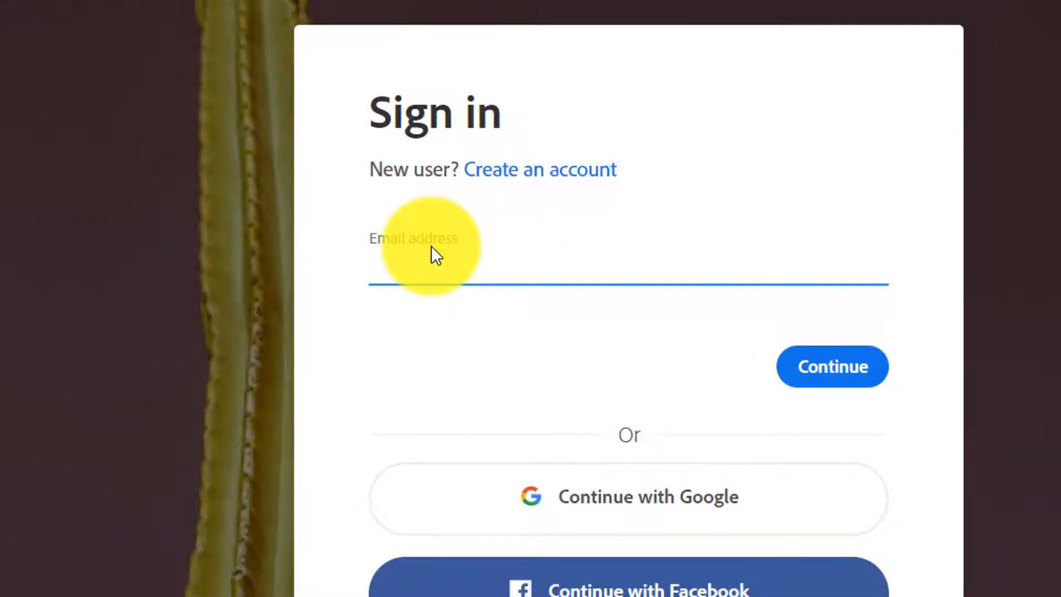
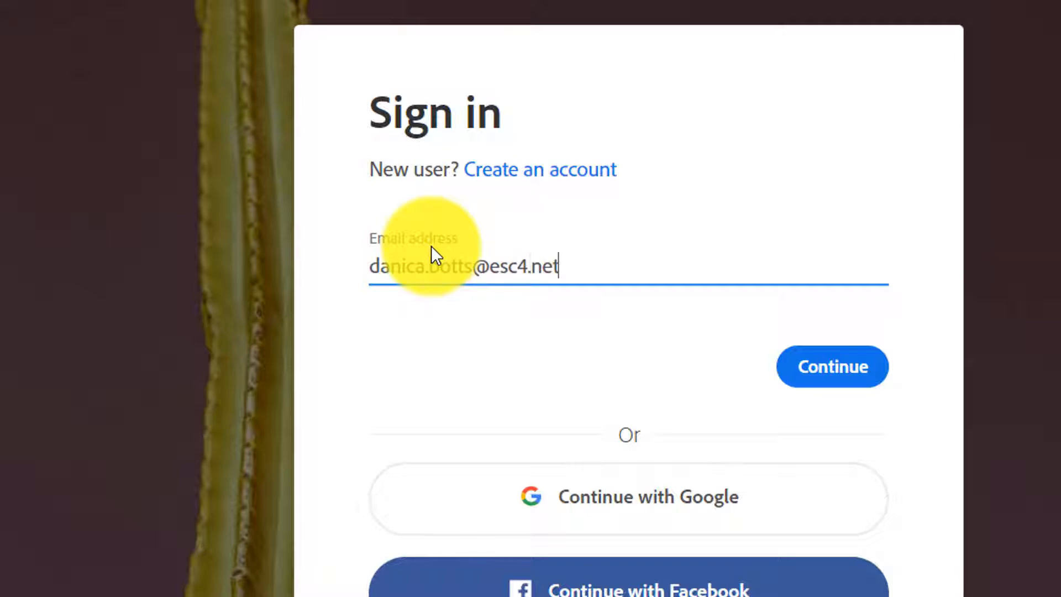
left_click(862, 377)
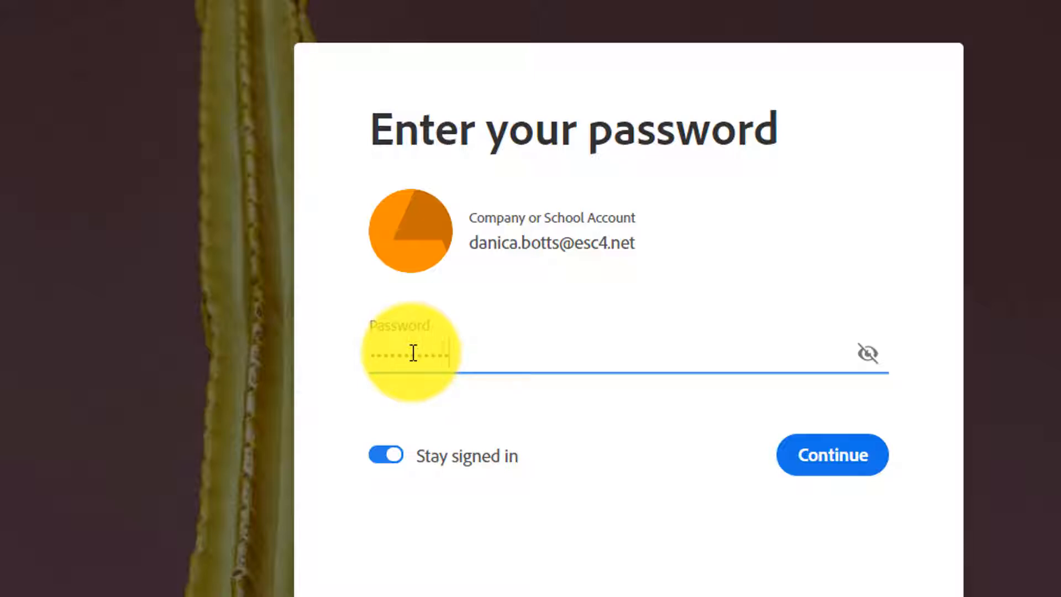
left_click(838, 457)
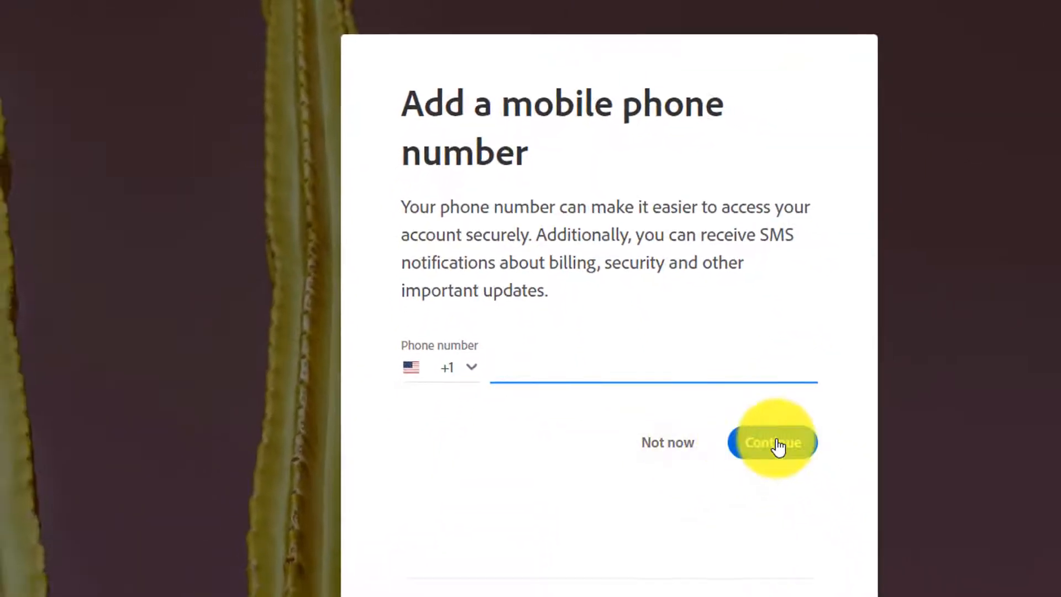
left_click(659, 454)
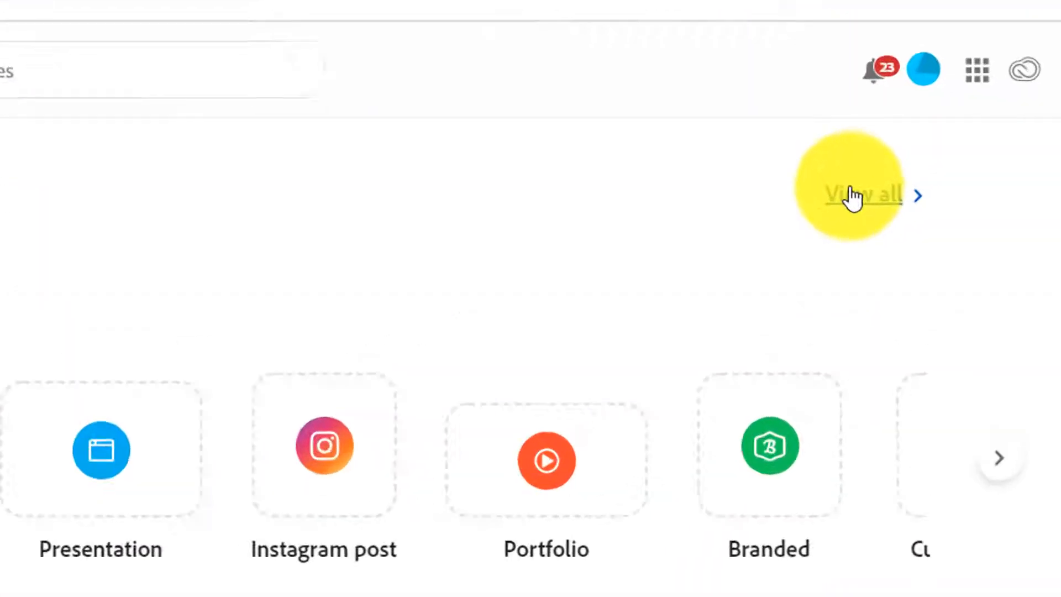
Step: Open the Gilded Leaf Co. cover template from View all as a new post
left_click(851, 196)
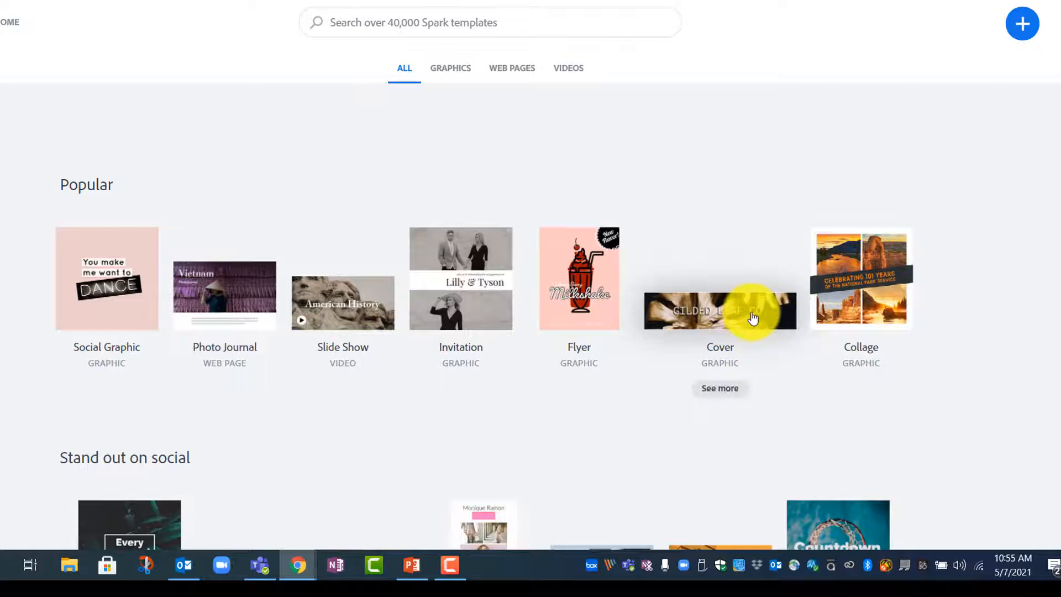
left_click(753, 318)
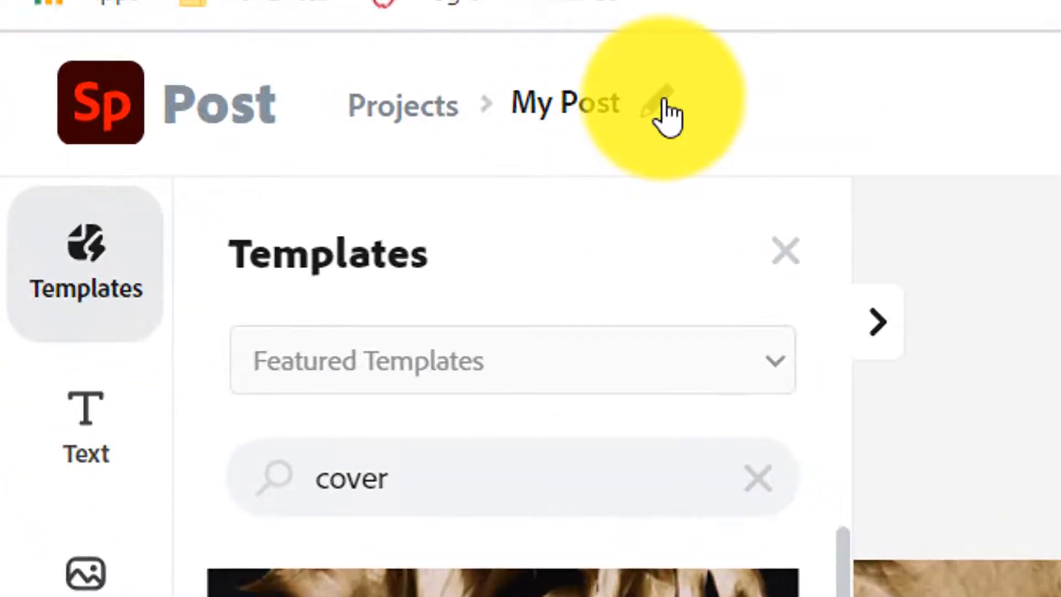
Step: Retitle the project from My Post to 'College and Career Readiness welcome to our'
left_click(133, 22)
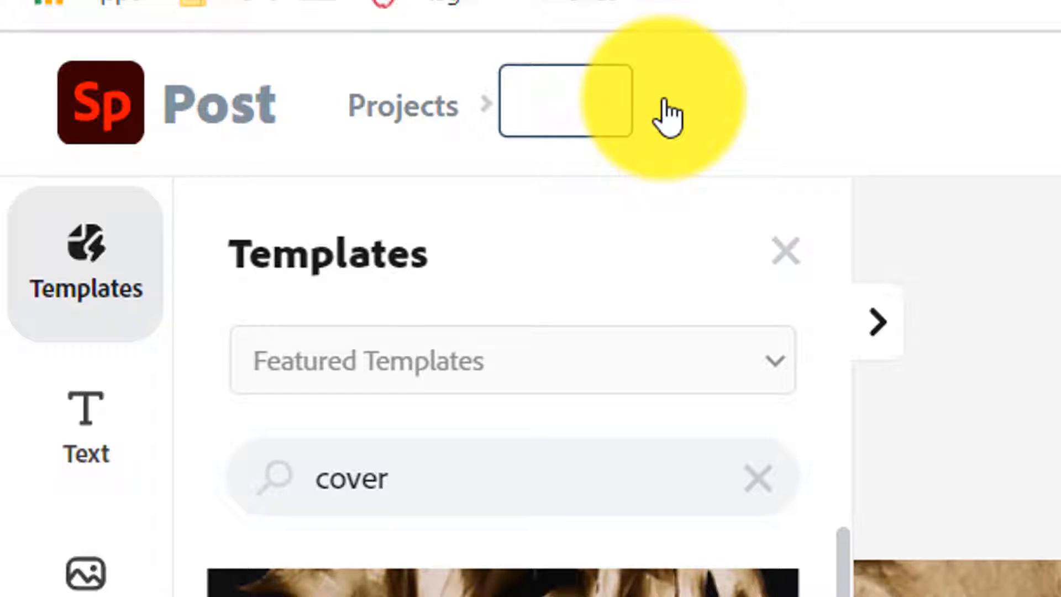
type("College an")
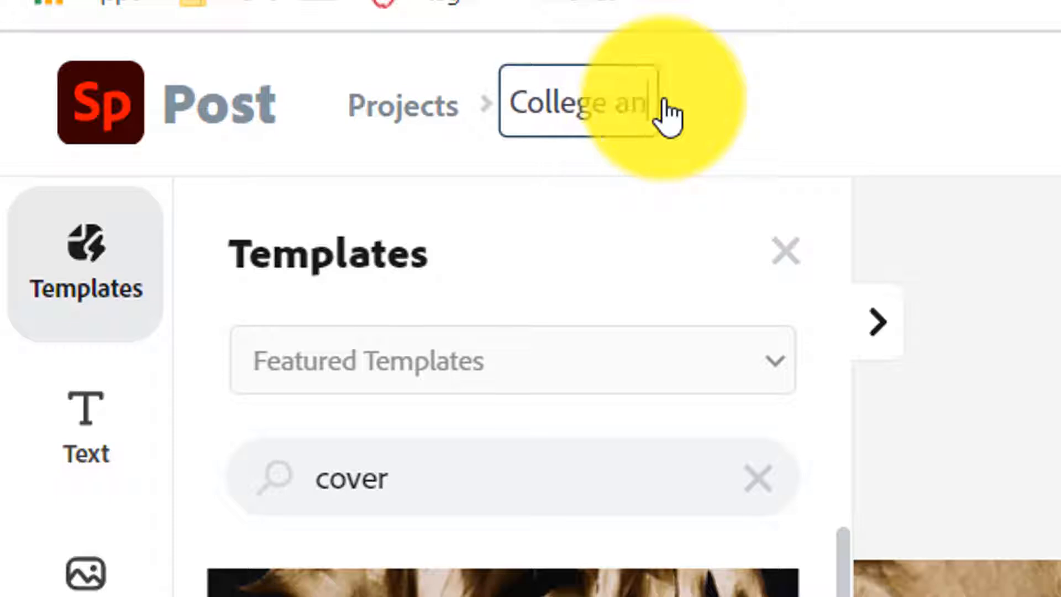
type("d Career Rea")
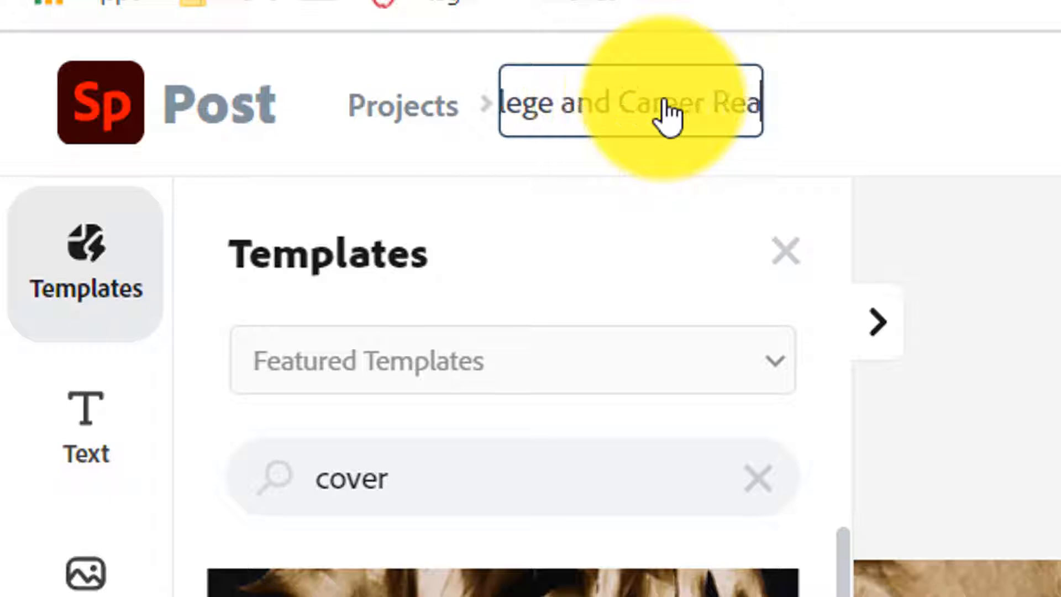
type("diness")
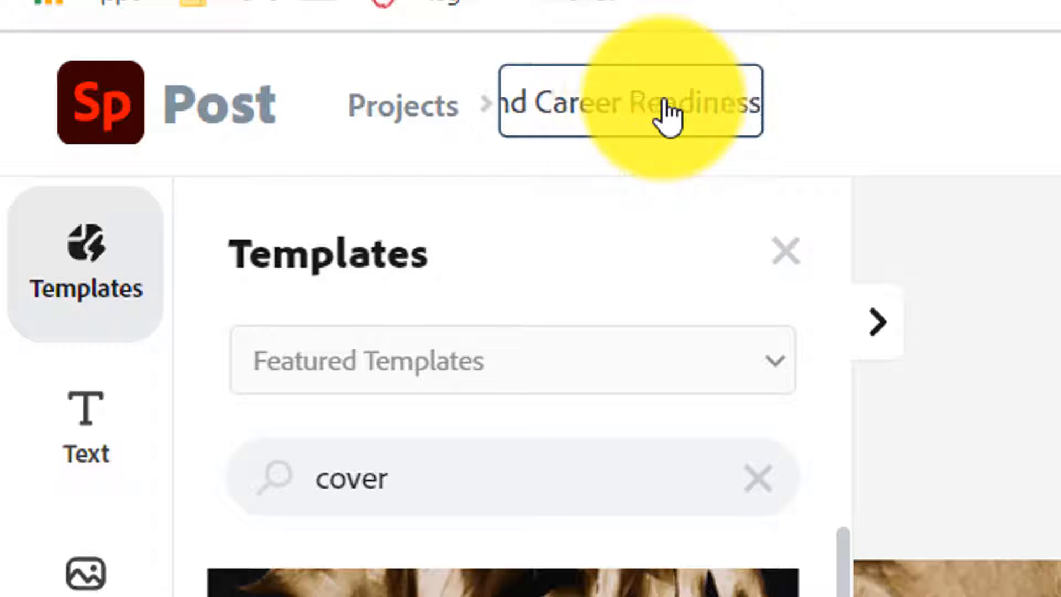
key("Return")
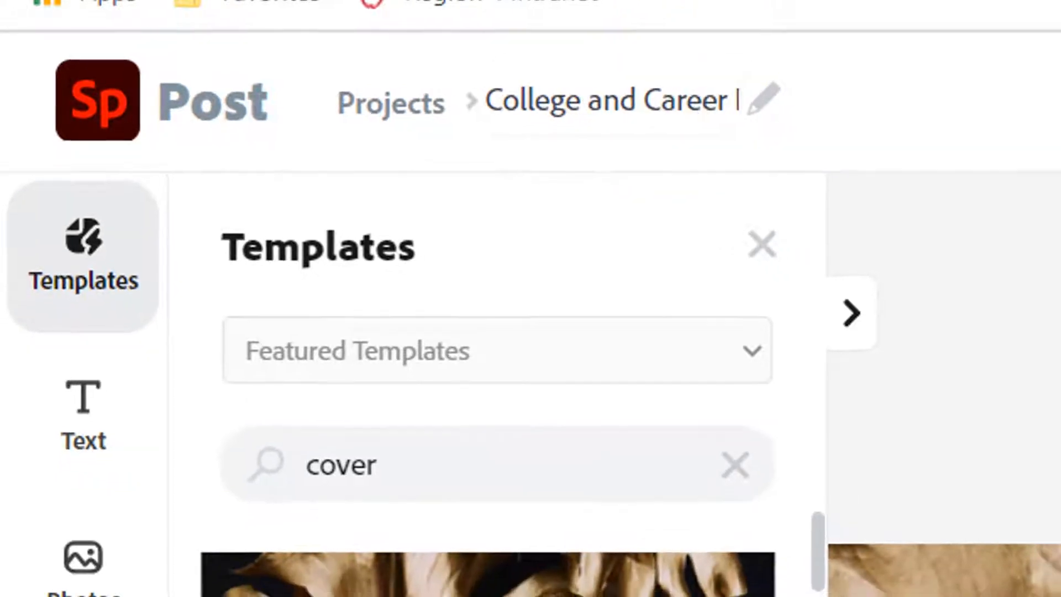
left_click(1050, 423)
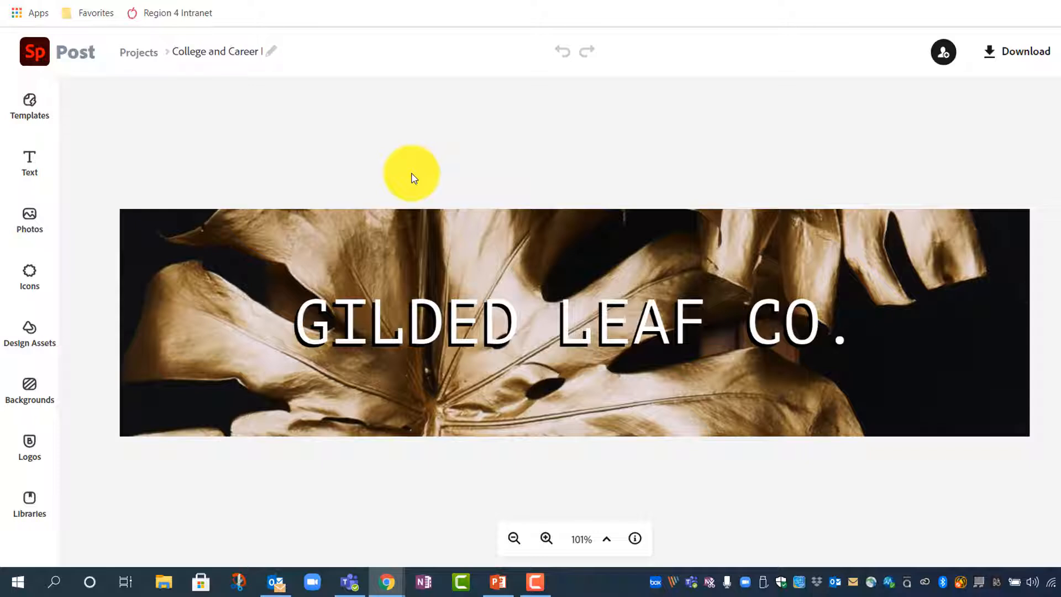
left_click(255, 49)
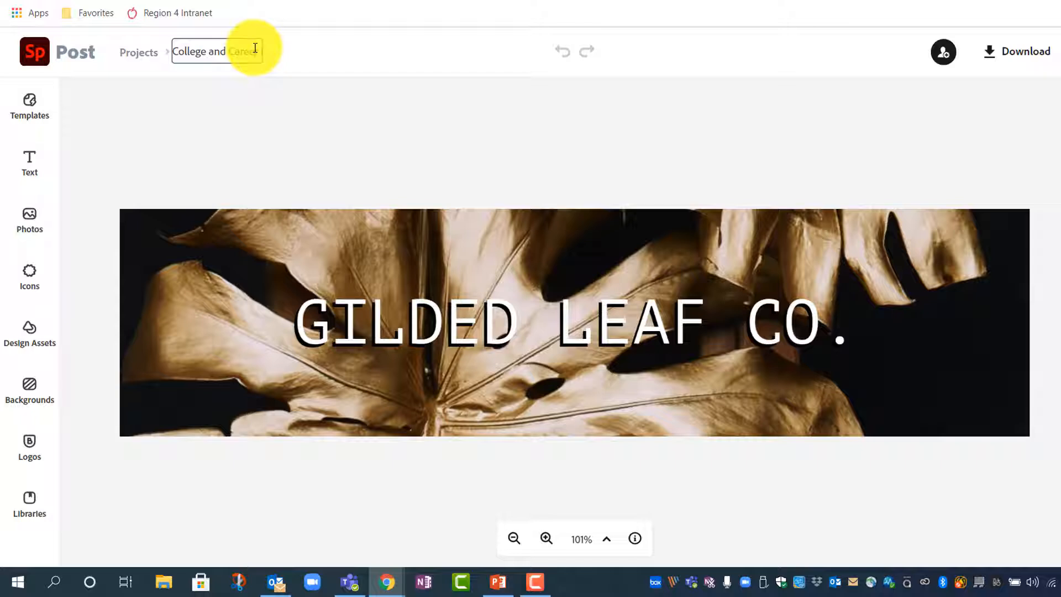
type("Readiness")
type(" welc")
type("ome to our")
key("Return")
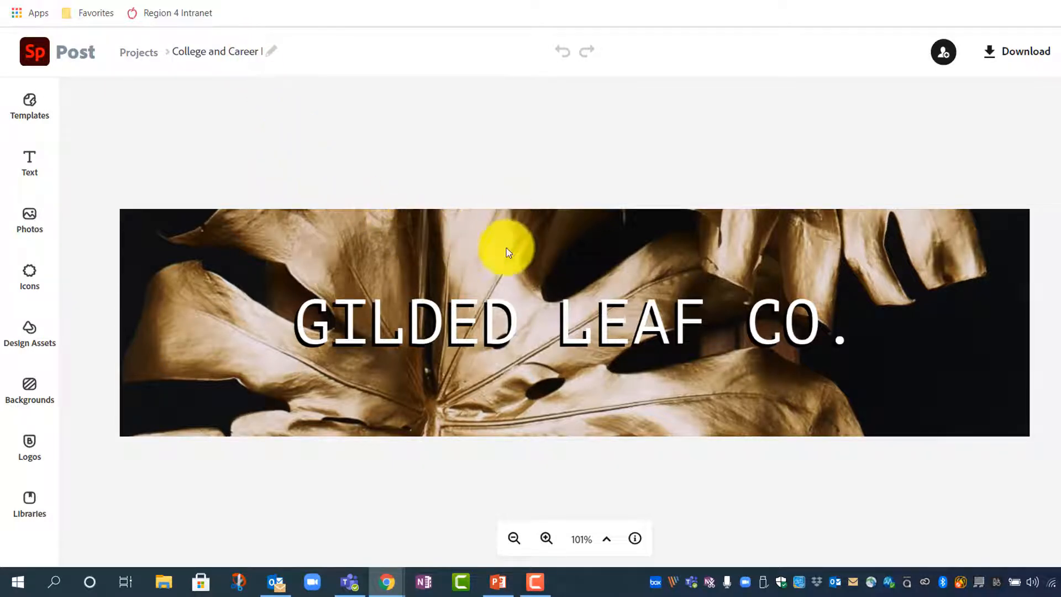
left_click(700, 232)
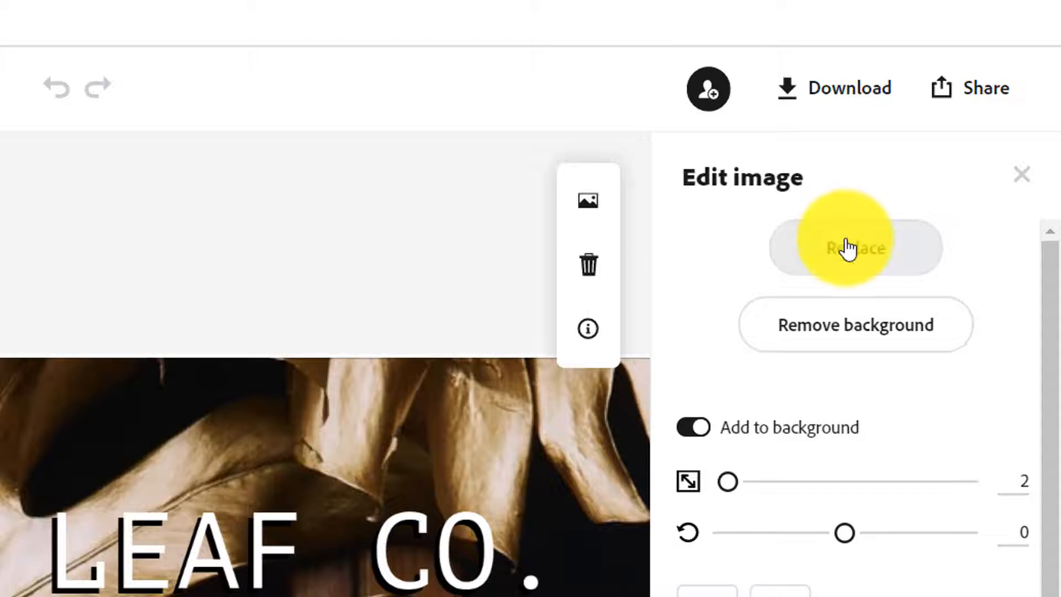
Step: Replace the gold-leaf banner photo with a result from a 'graduation' photo search
left_click(843, 242)
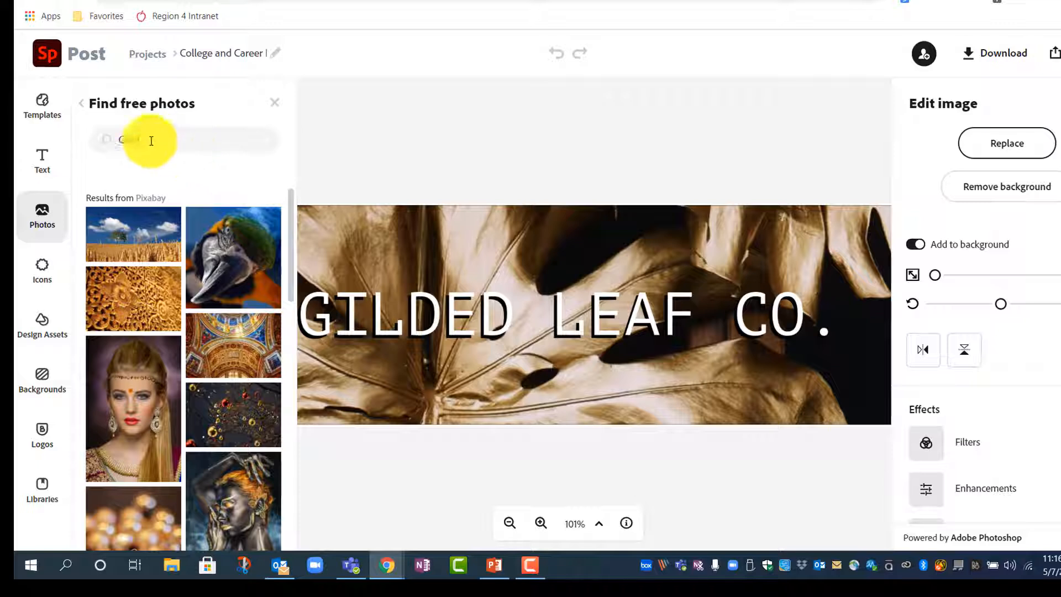
left_click_drag(151, 139, 111, 135)
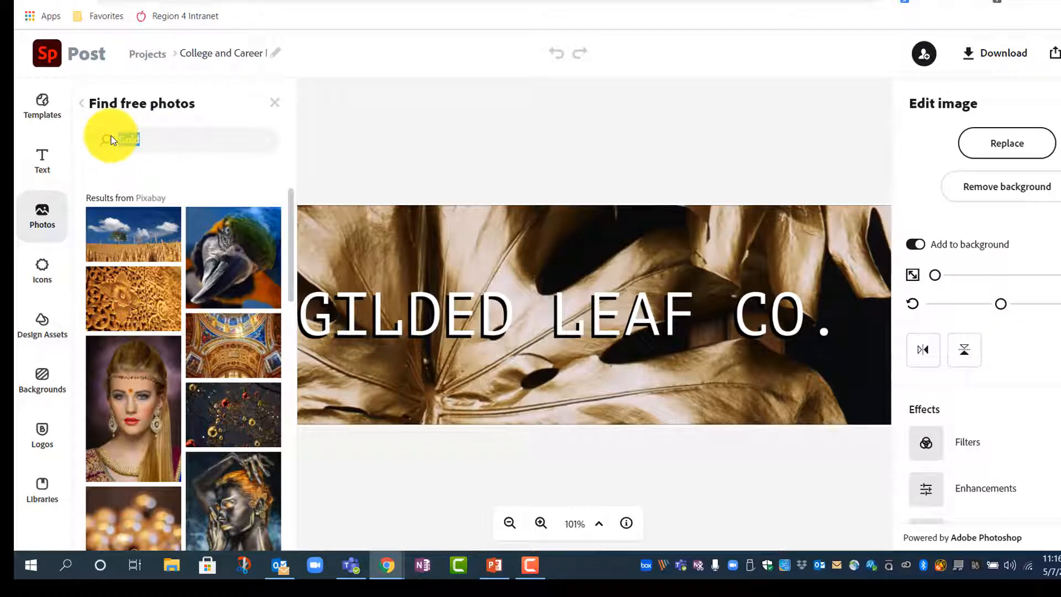
key("BackSpace")
type("graduation")
key("Return")
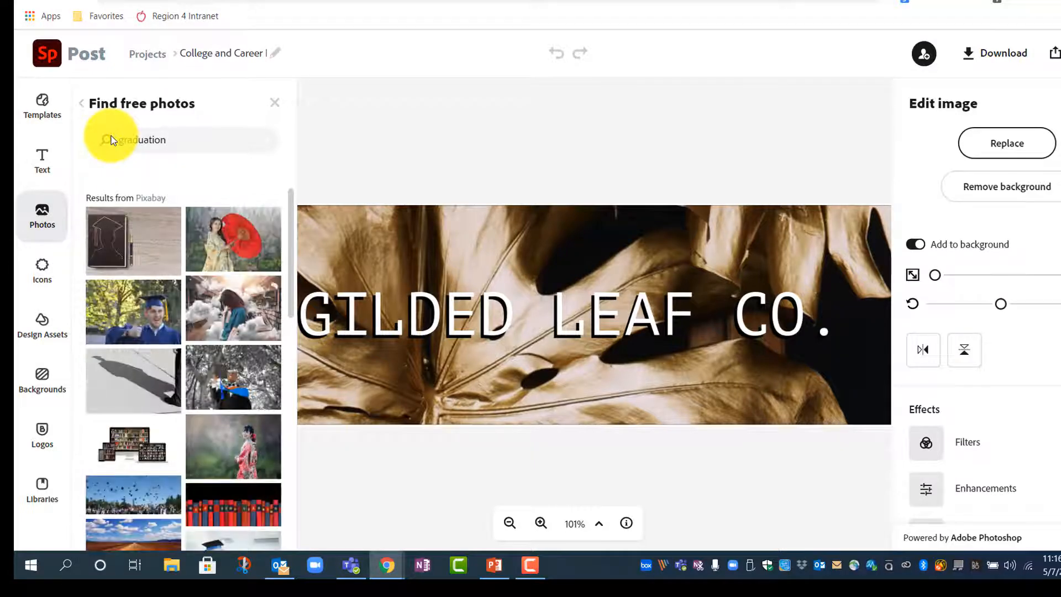
left_click(246, 376)
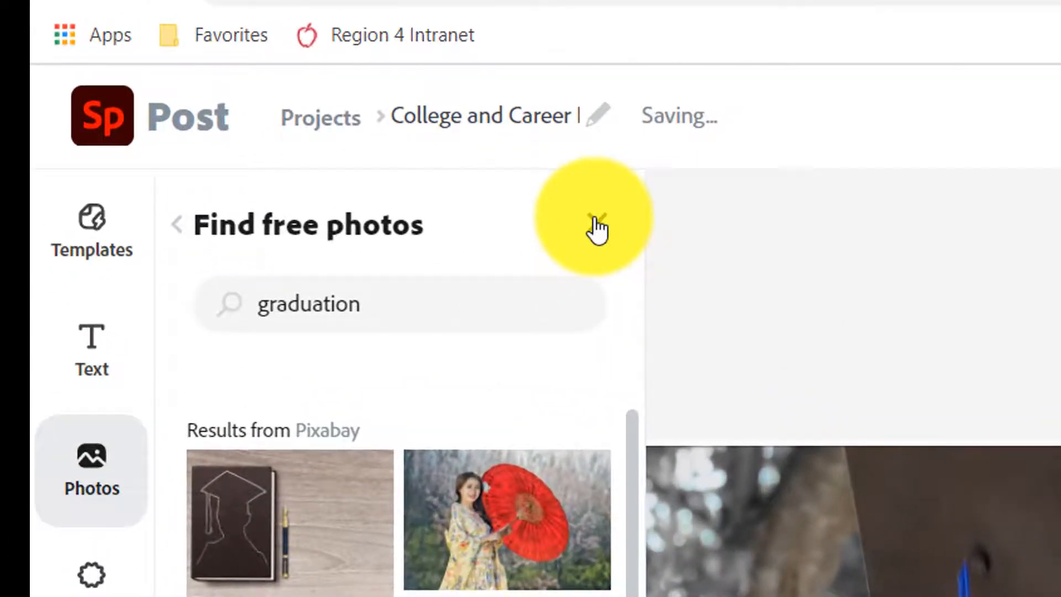
Step: Shift the graduation photo up so the graduate's face shows above the title
left_click(597, 225)
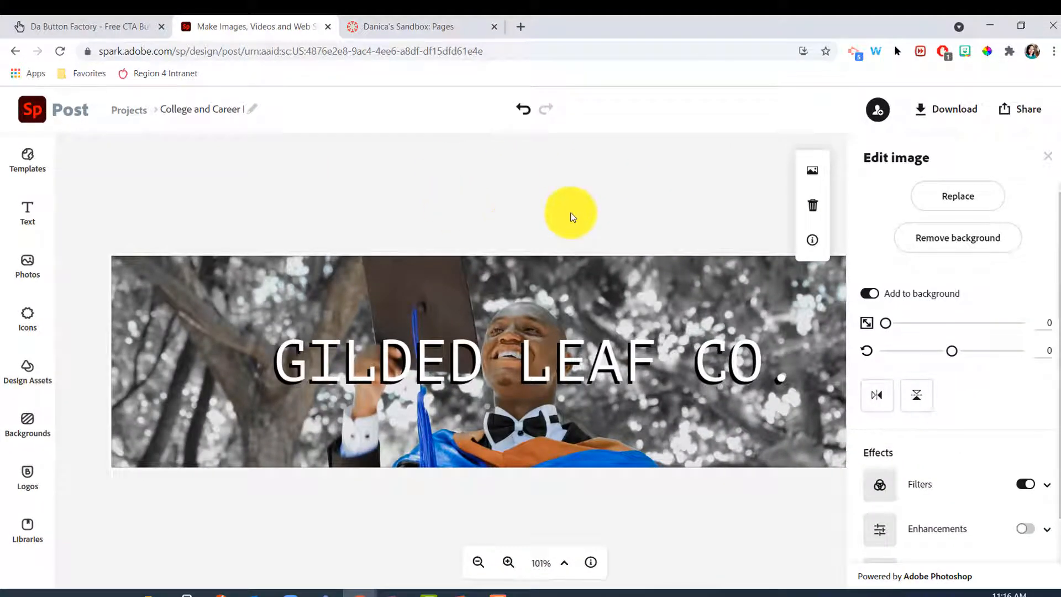
left_click(496, 178)
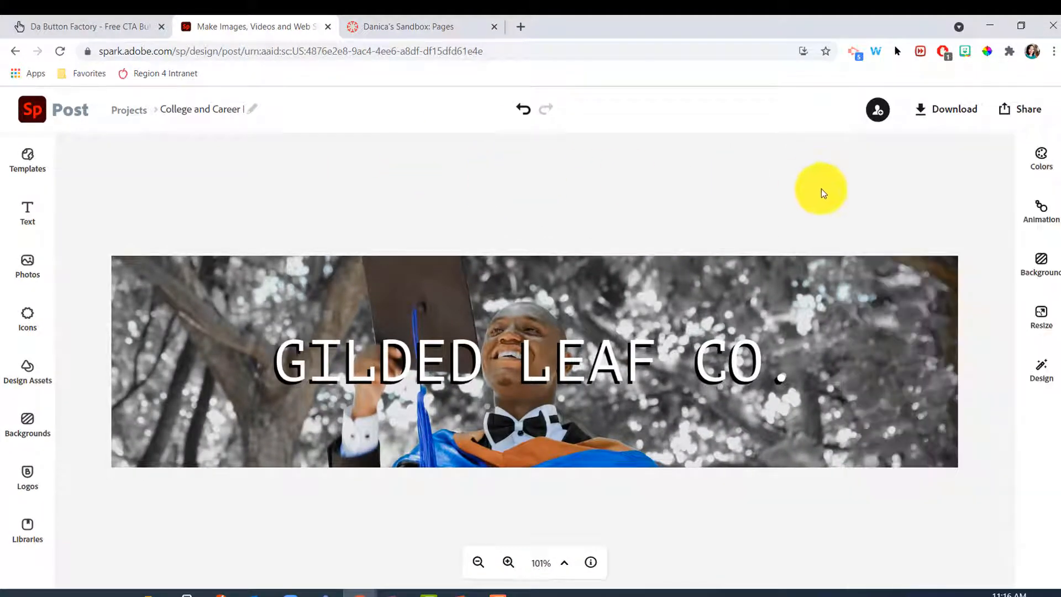
left_click(806, 314)
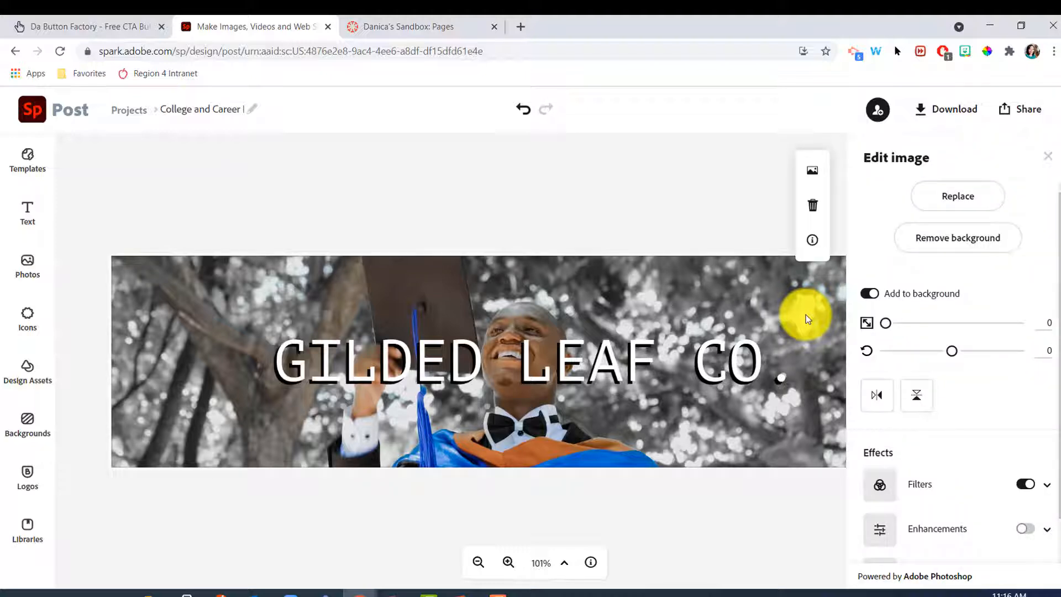
left_click_drag(806, 314, 807, 263)
left_click(529, 200)
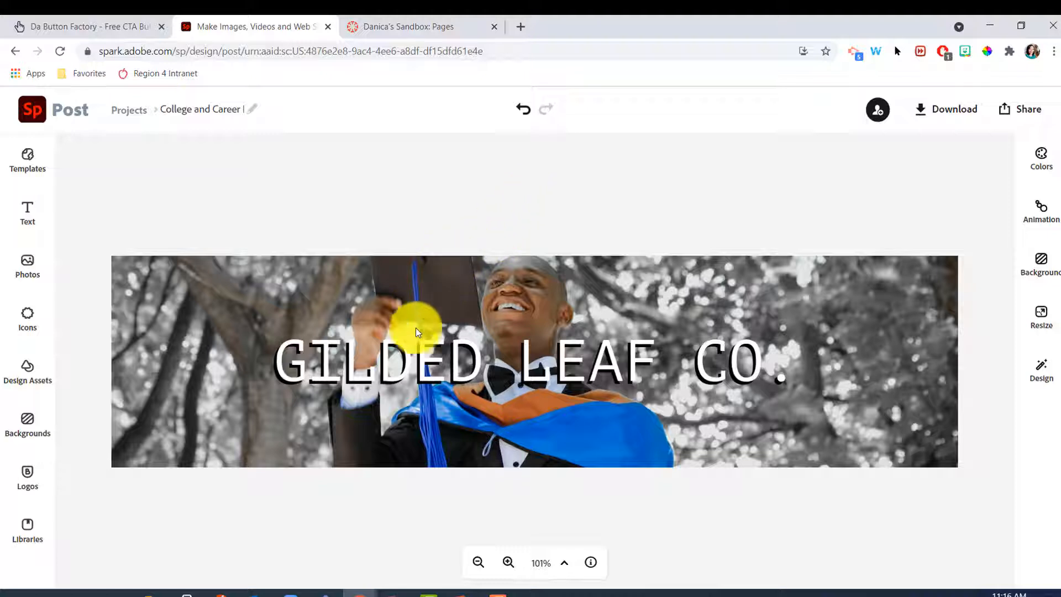
Step: Replace the 'GILDED LEAF CO.' headline text with 'College and Career Readiness'
left_click(414, 360)
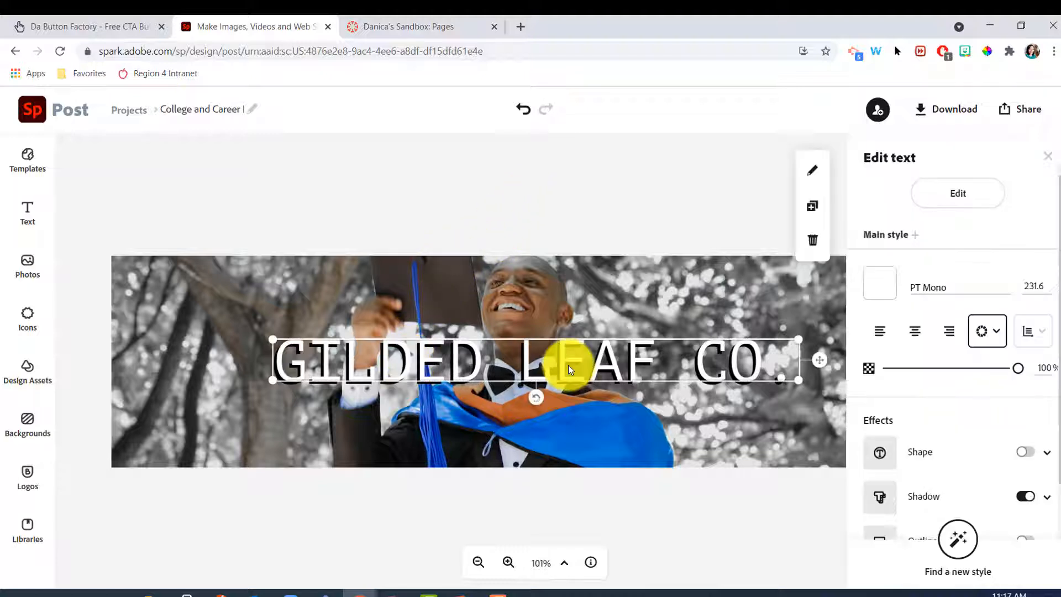
double_click(570, 364)
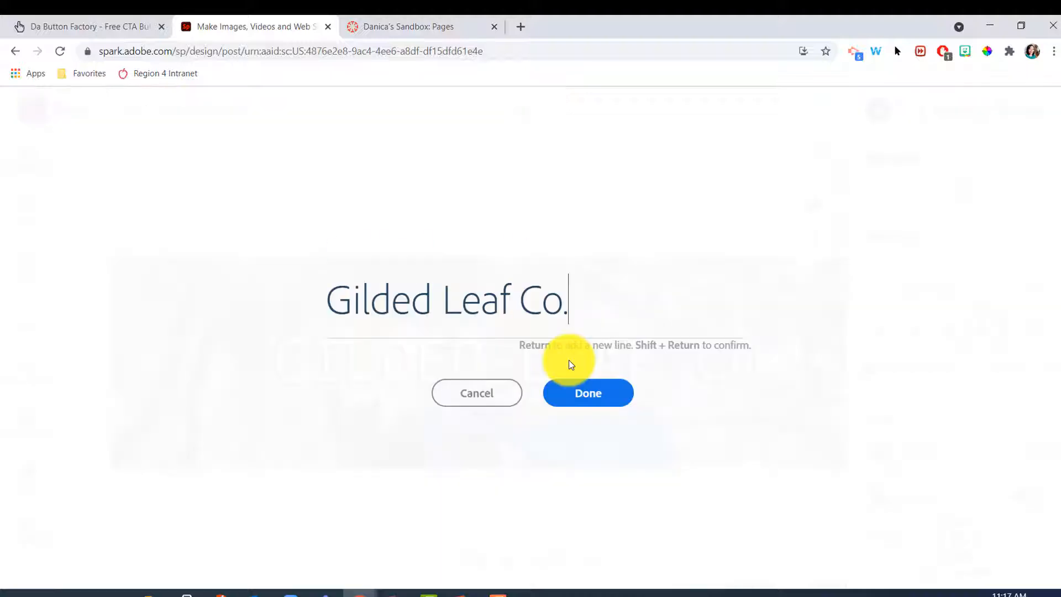
left_click(466, 395)
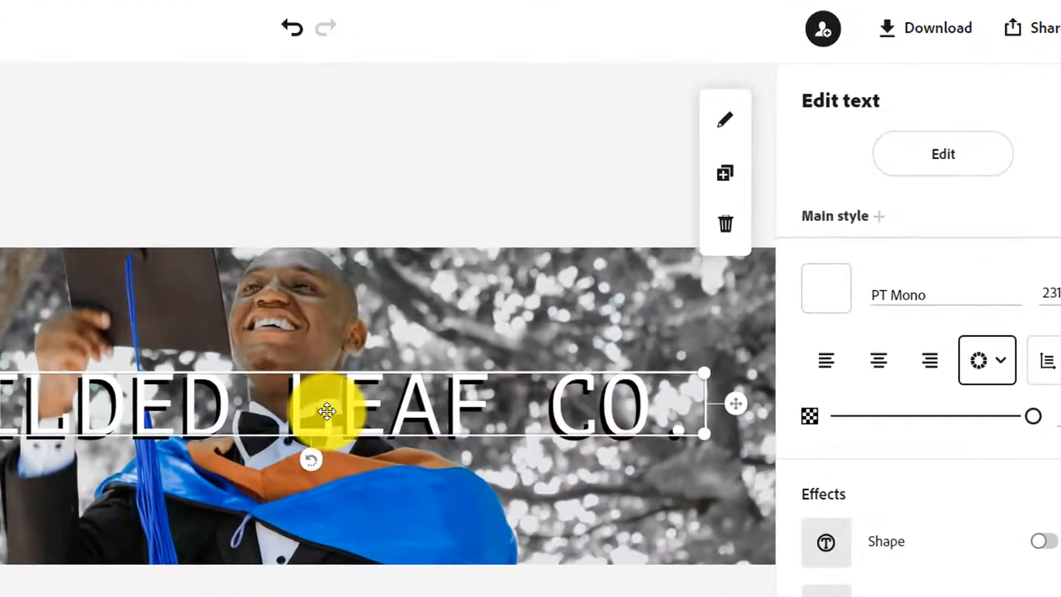
left_click(970, 166)
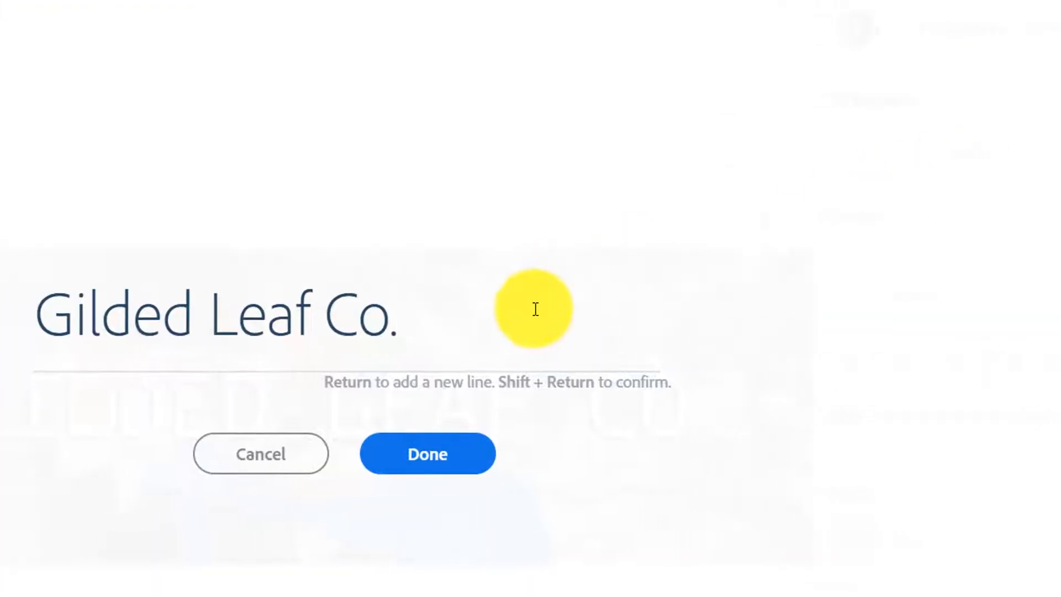
left_click_drag(369, 326, 66, 334)
left_click_drag(306, 338, 183, 343)
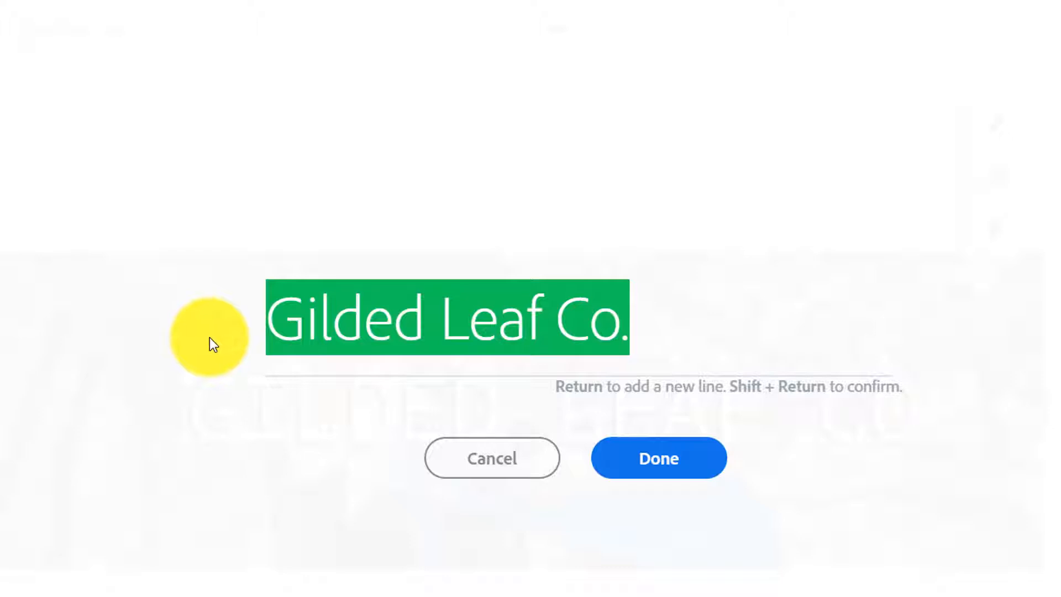
type("Col")
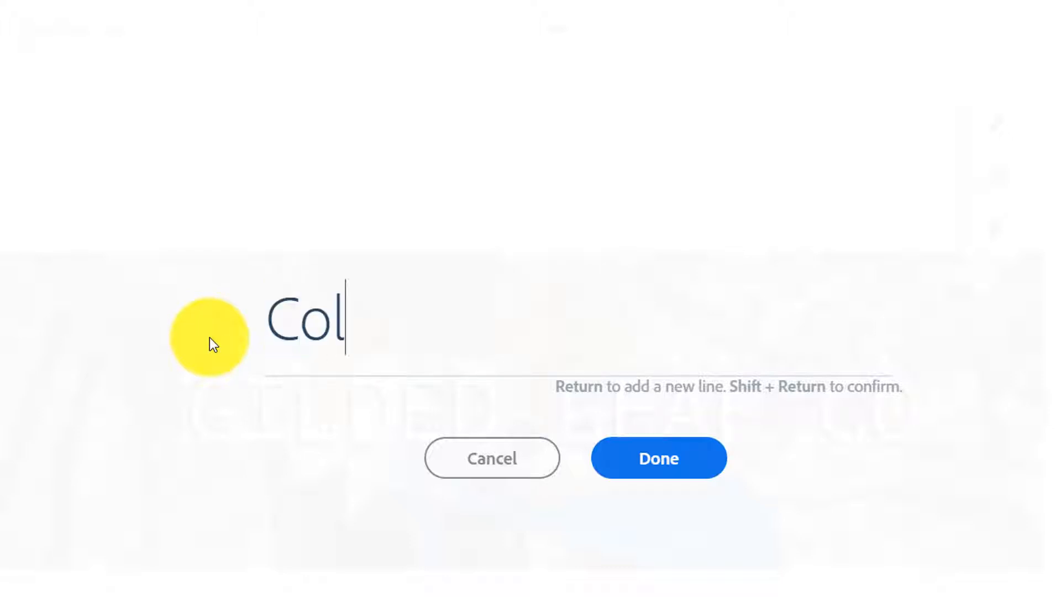
type("lege and ")
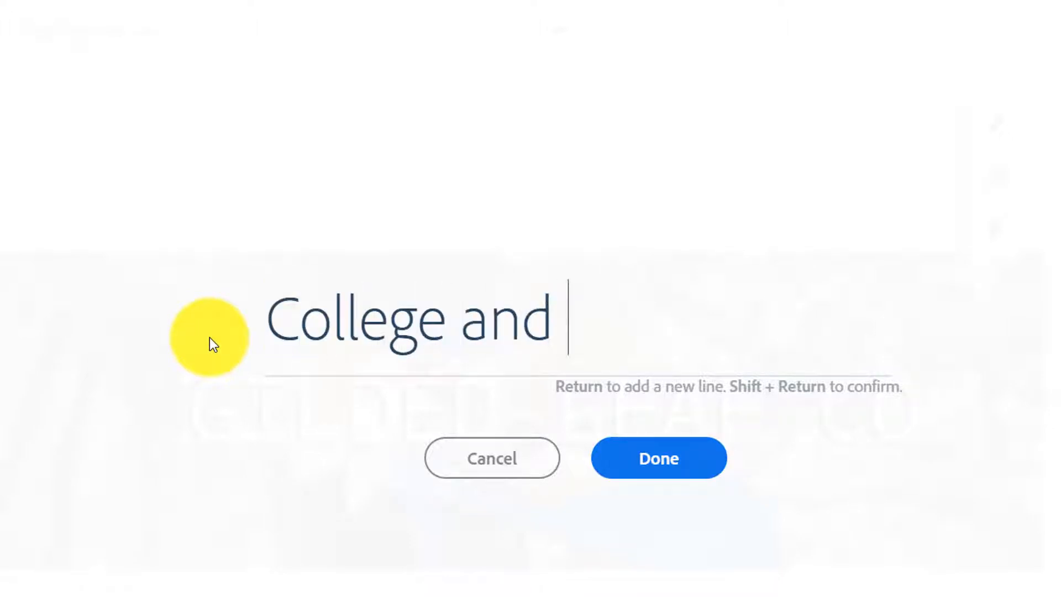
type("Career Re")
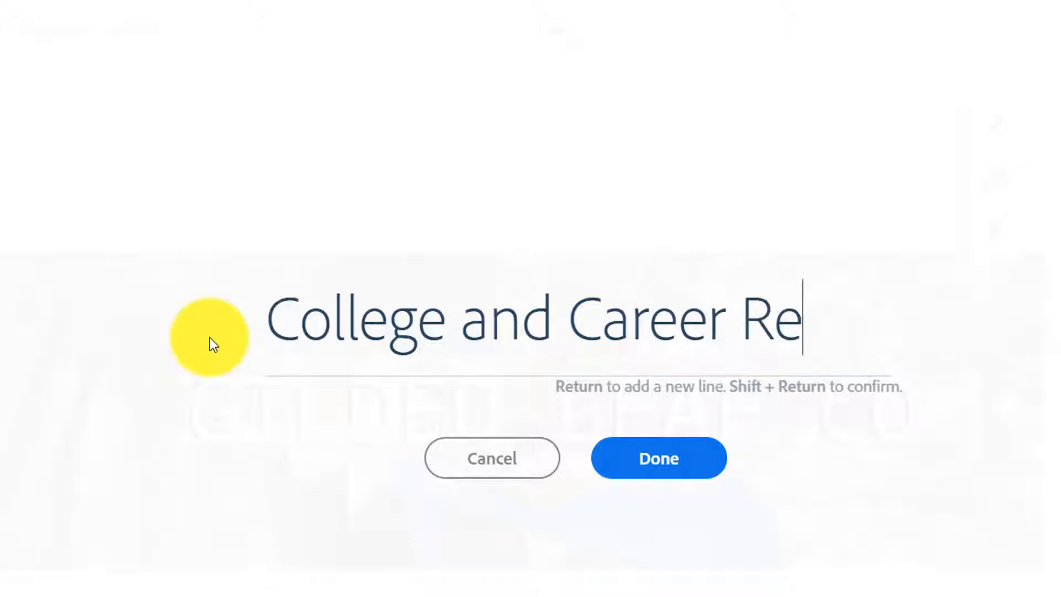
type("adiness")
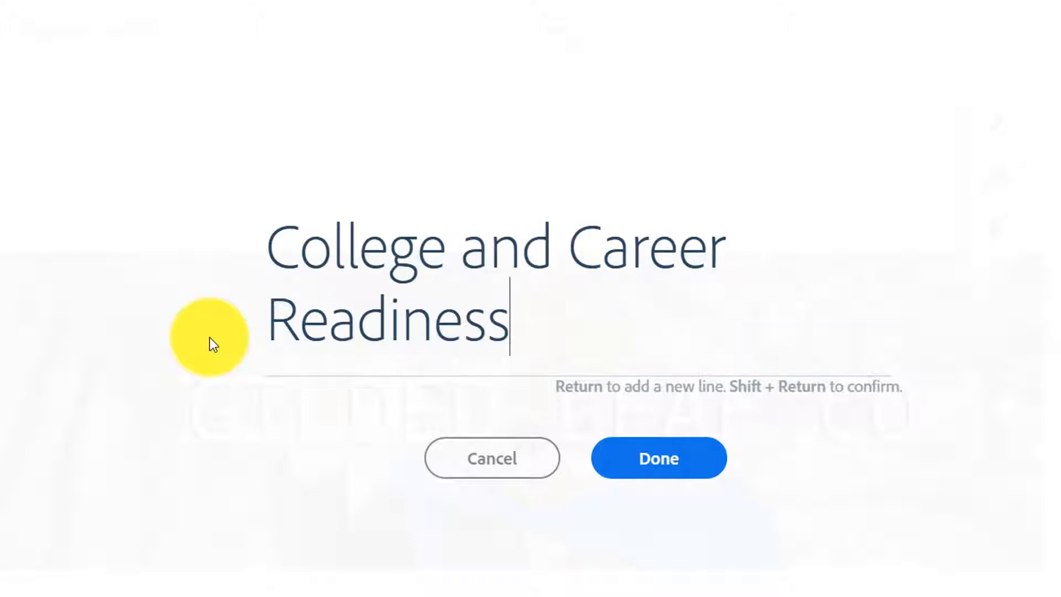
left_click(650, 458)
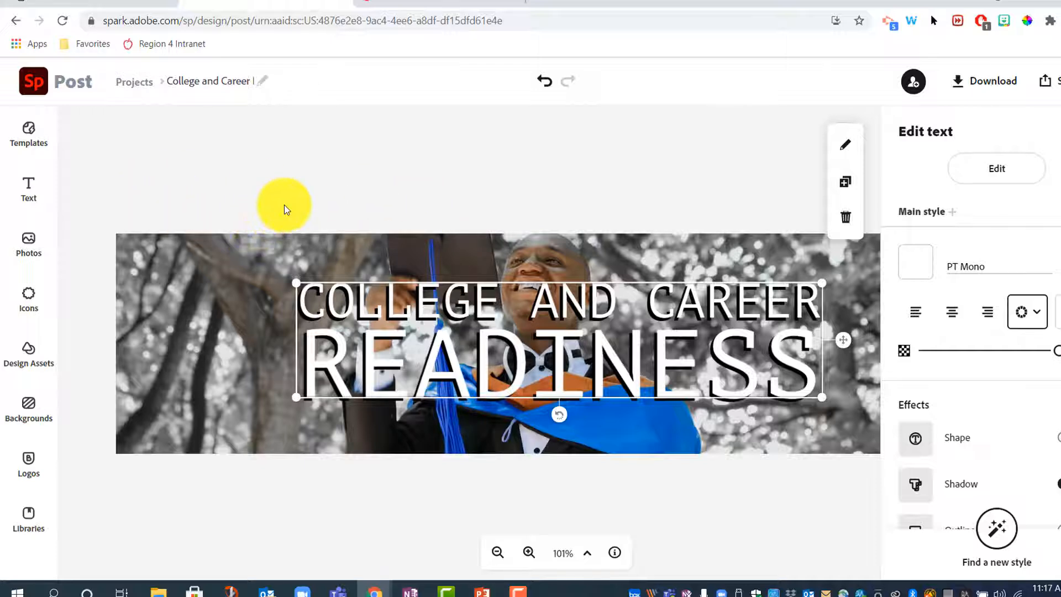
left_click(285, 206)
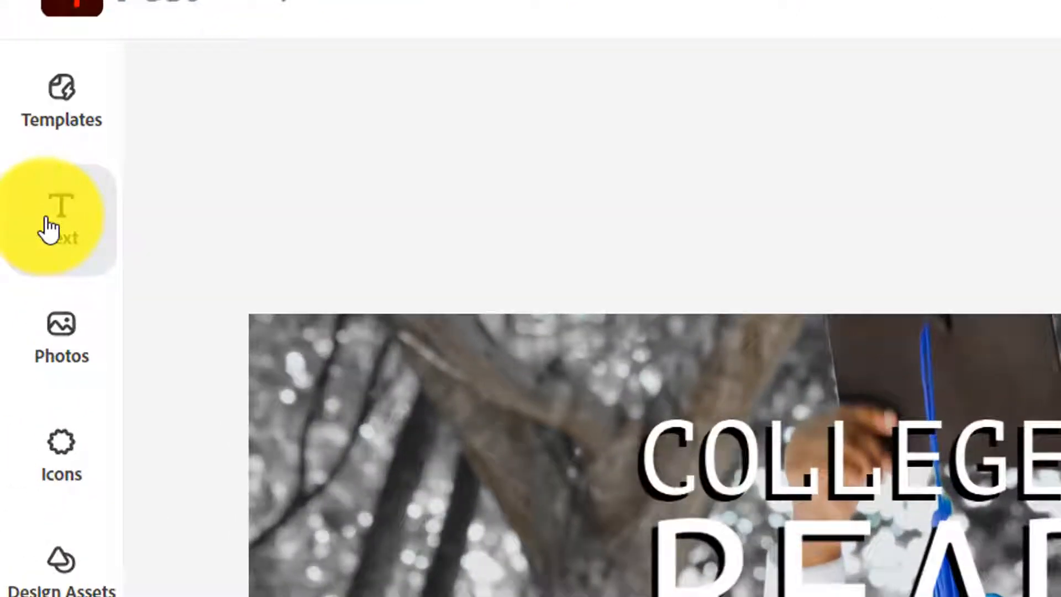
Step: Add a new text box reading 'Equipping Texas Graduates', correcting typos along the way
left_click(47, 221)
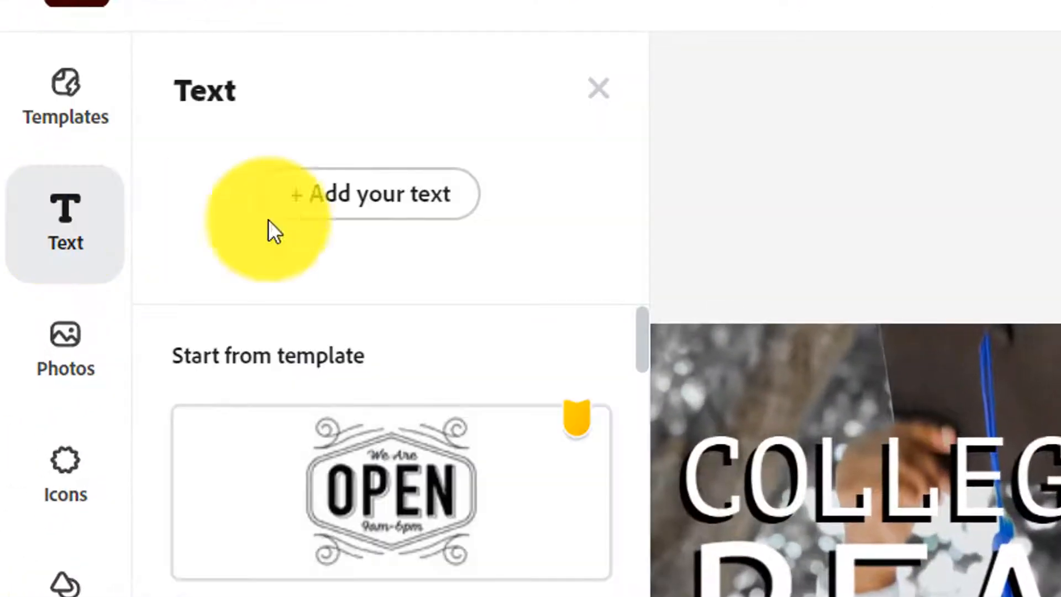
left_click(387, 211)
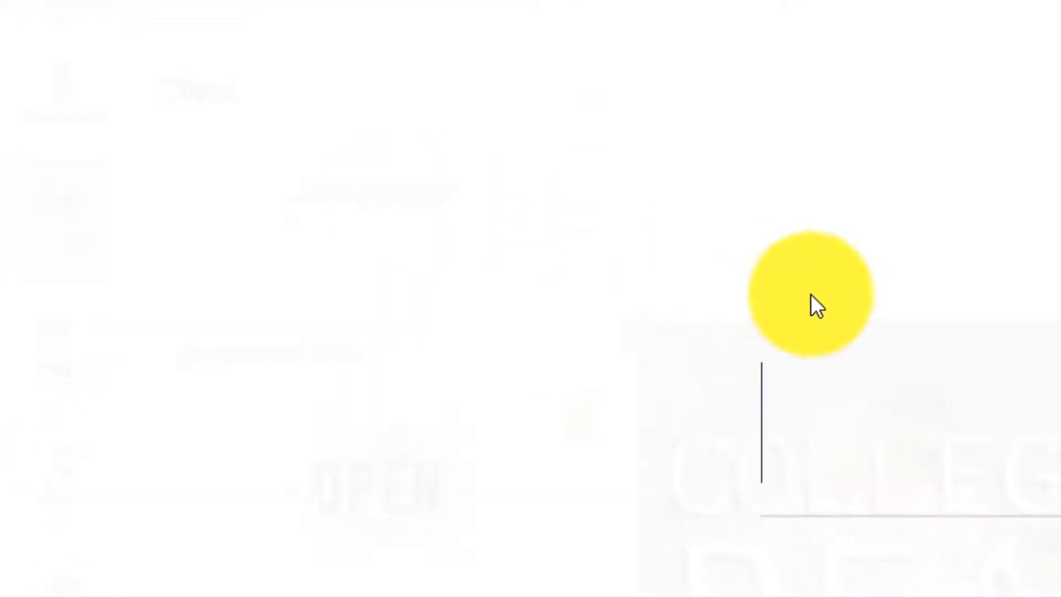
type("E")
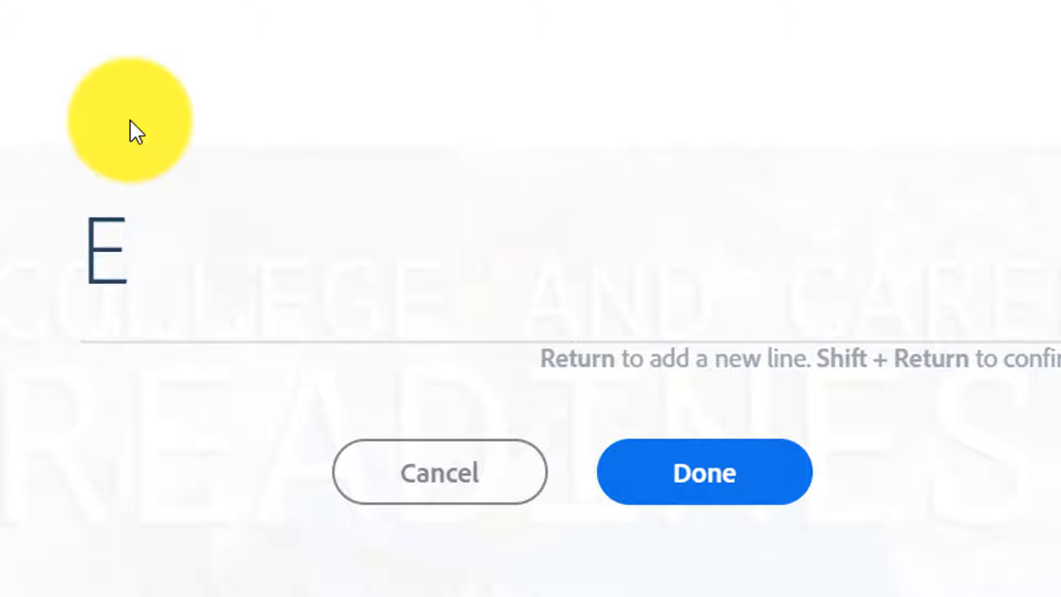
type("quippin")
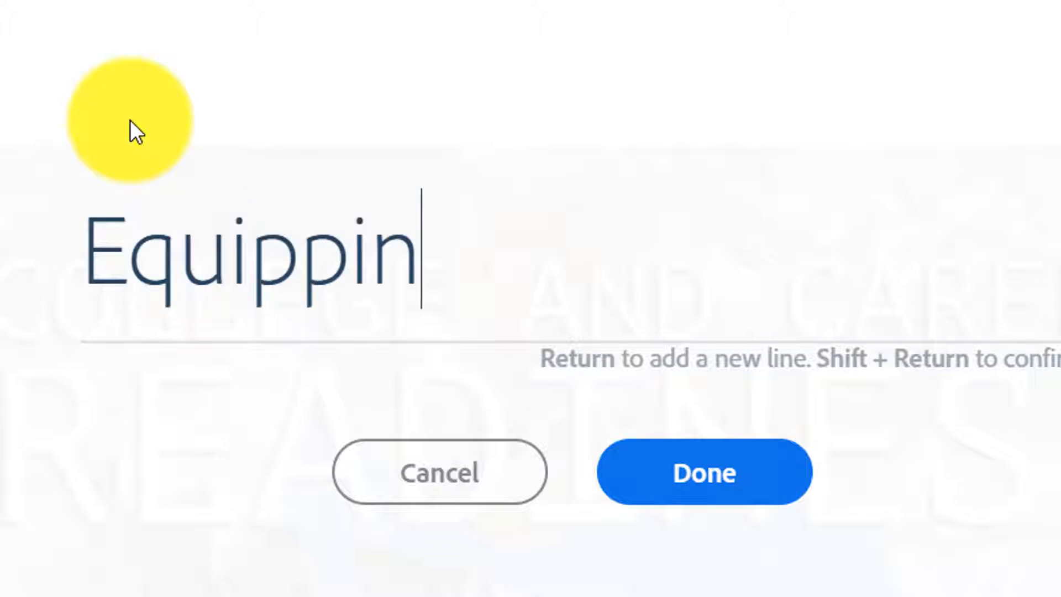
type("g Texas Guade")
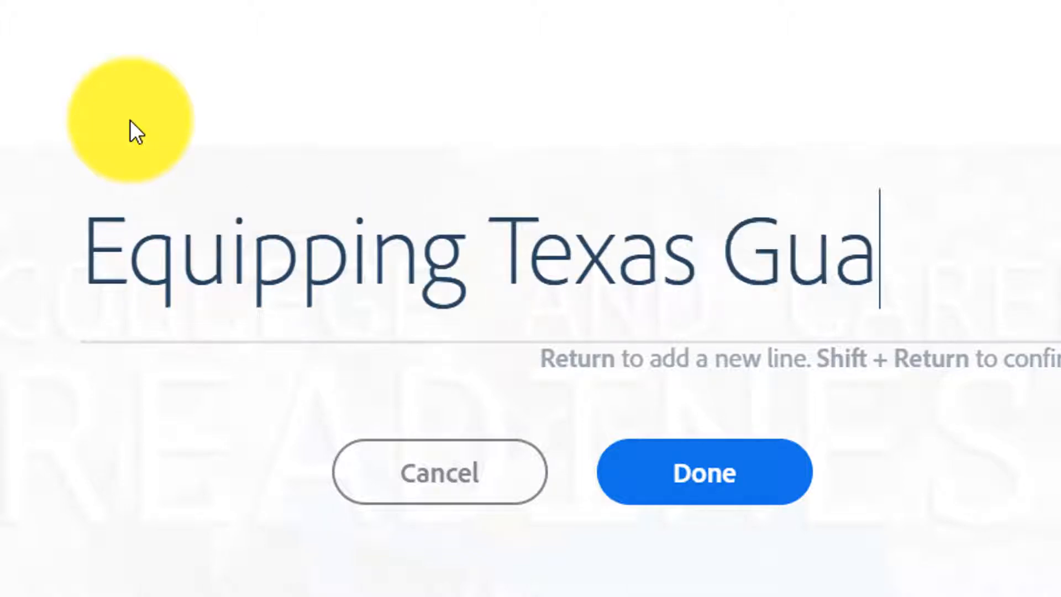
key("BackSpace")
key("BackSpace")
key("BackSpace")
key("BackSpace")
type("read")
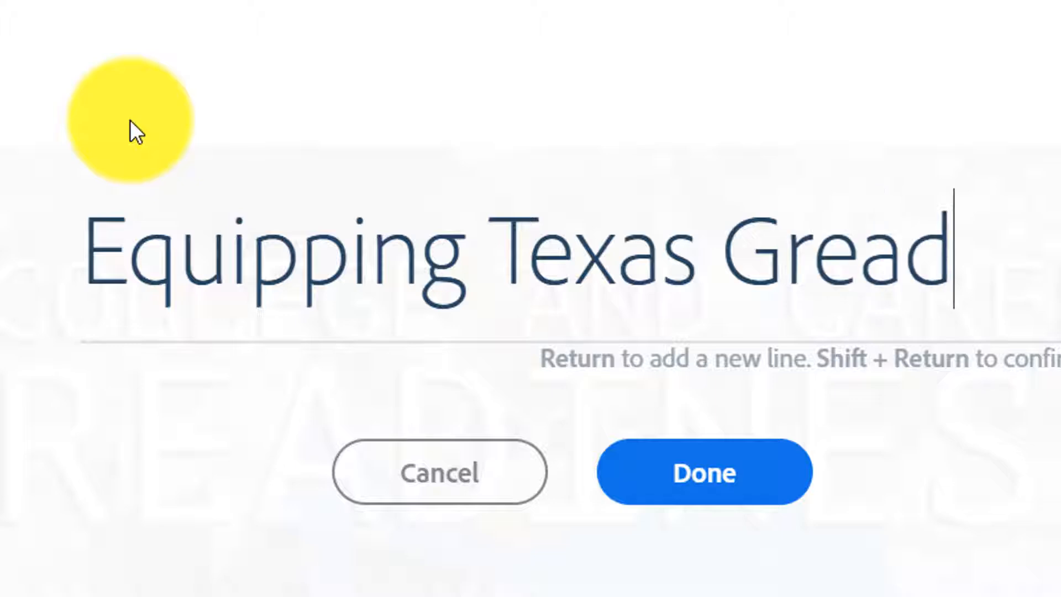
key("BackSpace")
key("BackSpace")
key("BackSpace")
type("ad")
type("es")
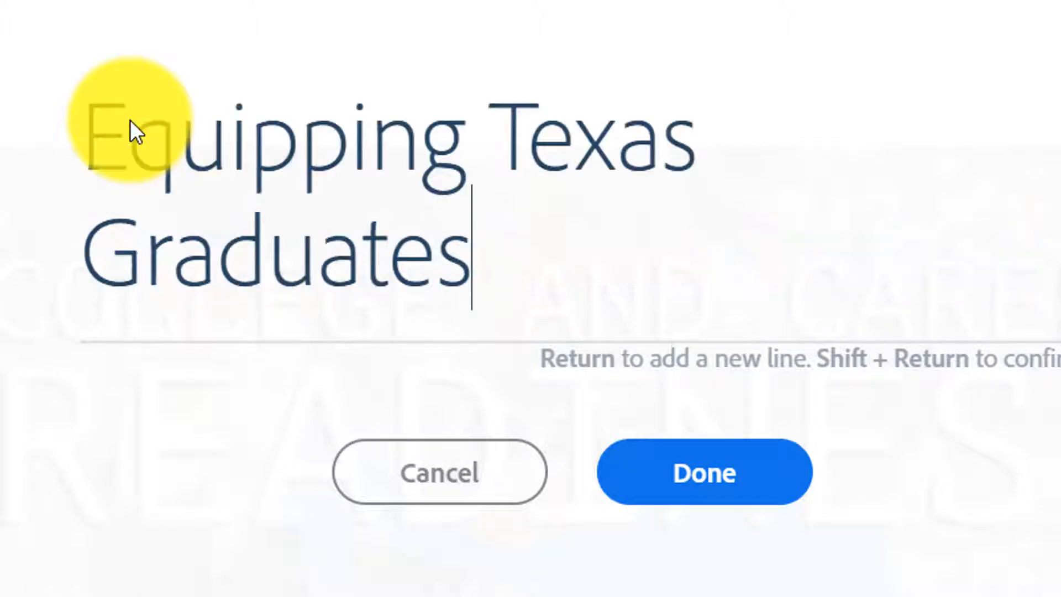
key("Return")
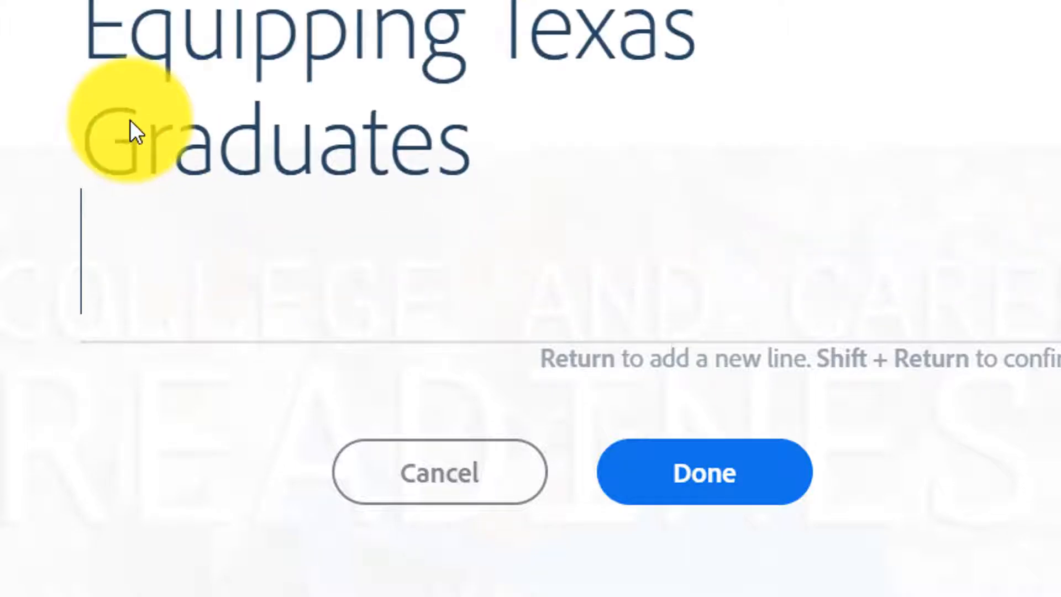
left_click(700, 490)
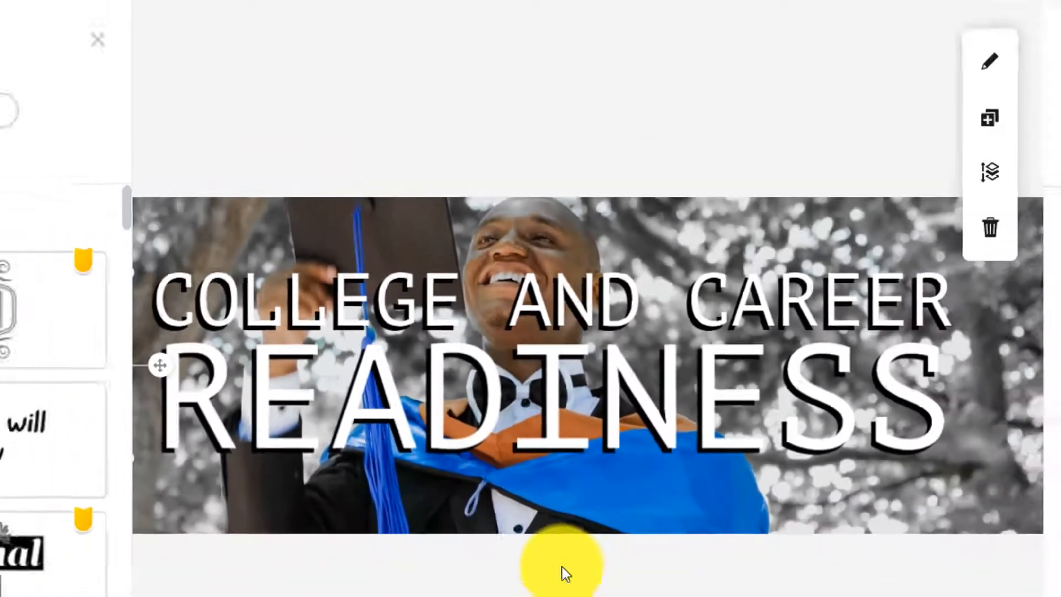
Step: Centre the College and Career Readiness headline on the banner and resize its box
left_click(536, 469)
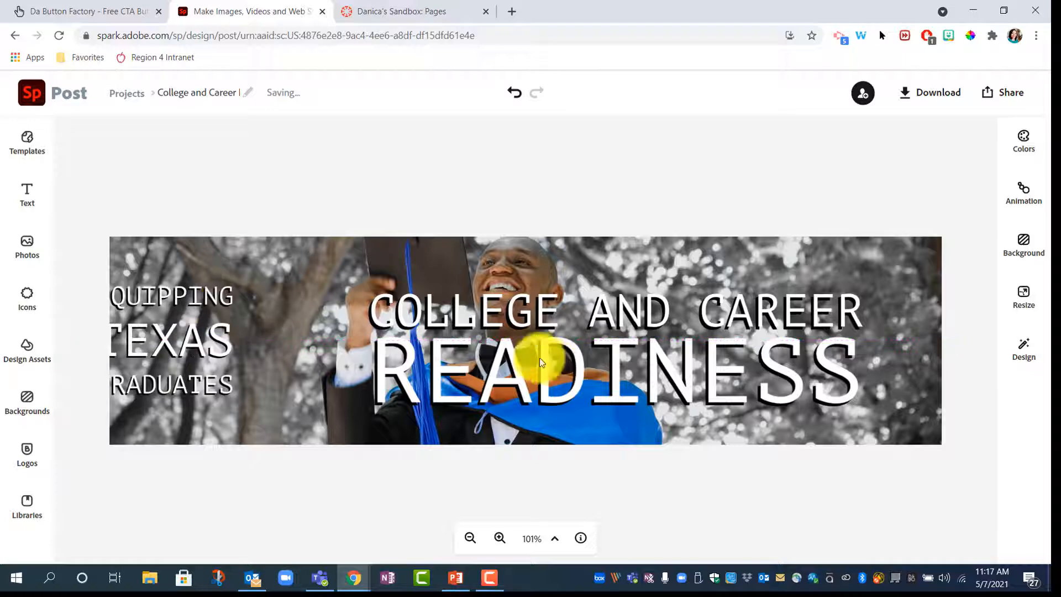
left_click_drag(539, 357, 469, 356)
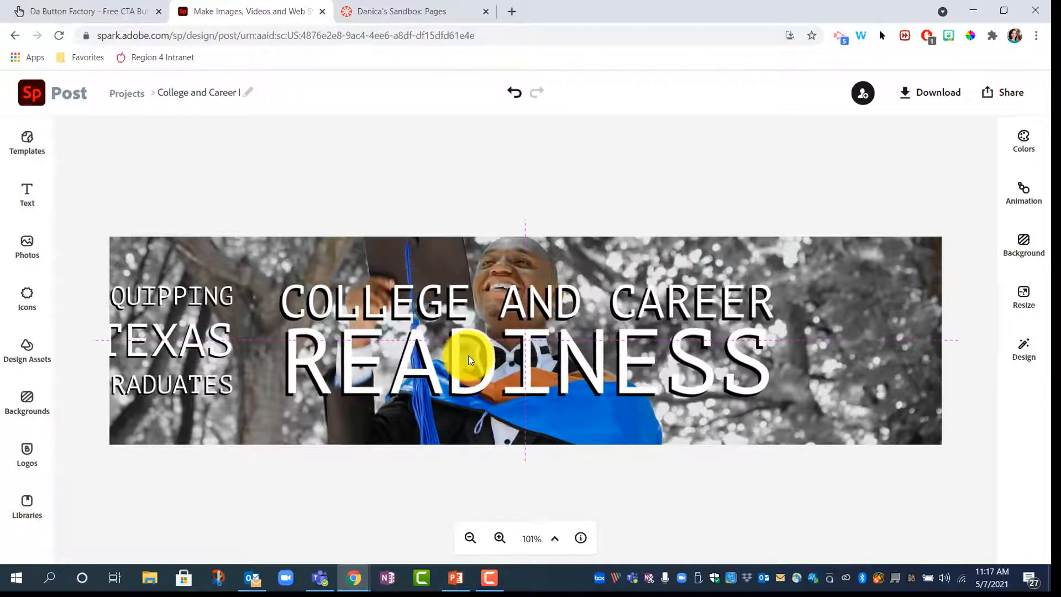
left_click(547, 349)
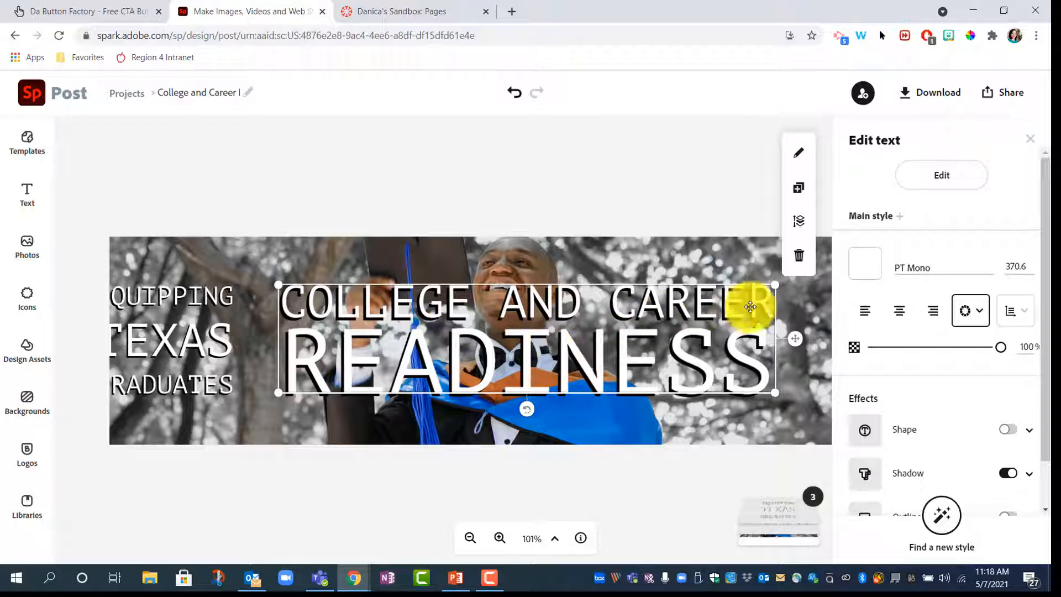
left_click_drag(765, 309, 725, 303)
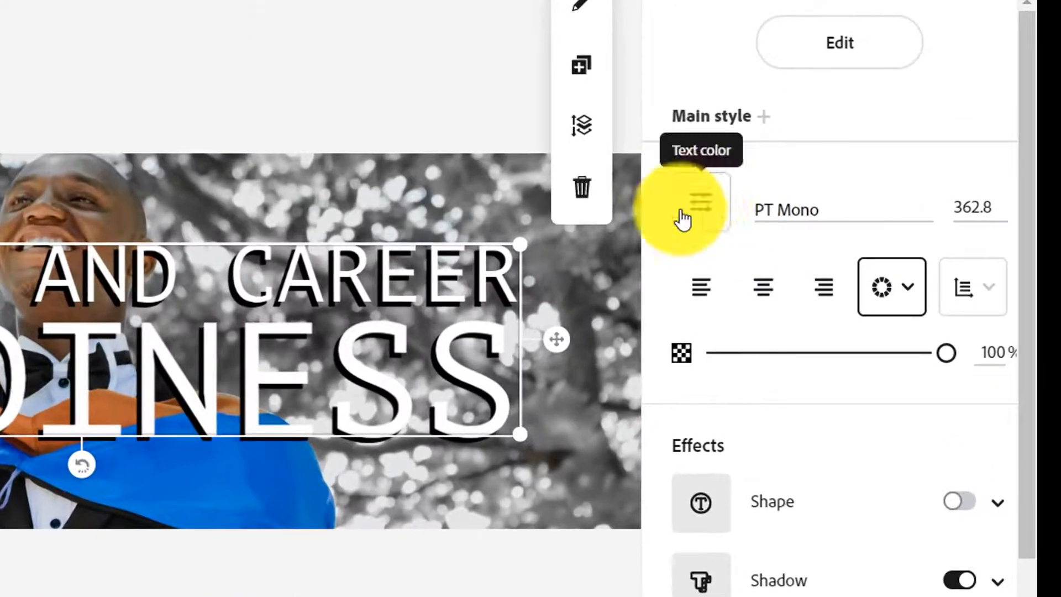
Step: Try orange for the headline, keep it white, and change its font to Bebas Neue
left_click(702, 204)
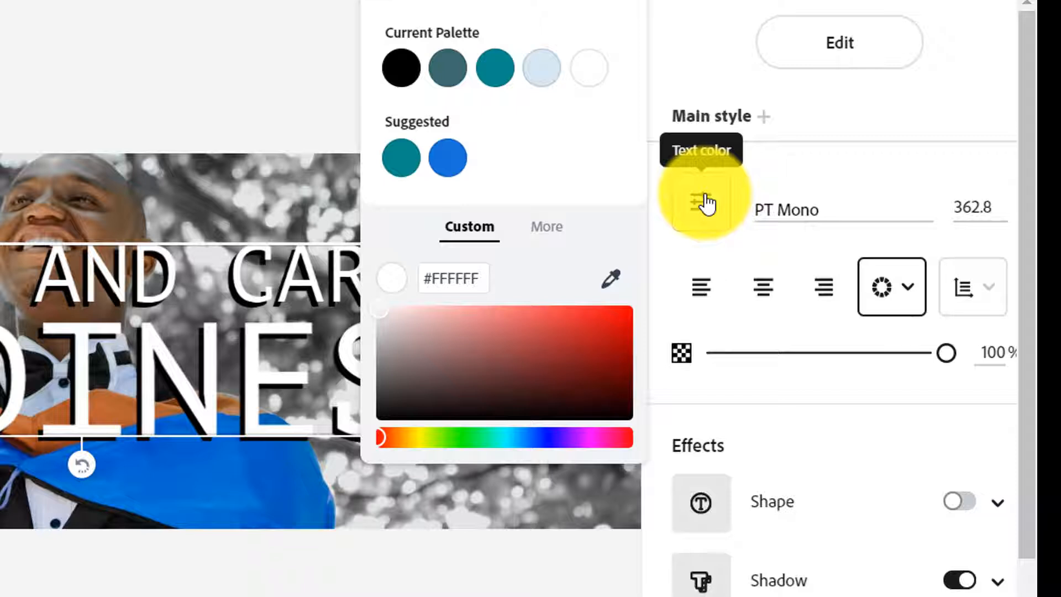
left_click(406, 437)
left_click_drag(459, 441, 380, 434)
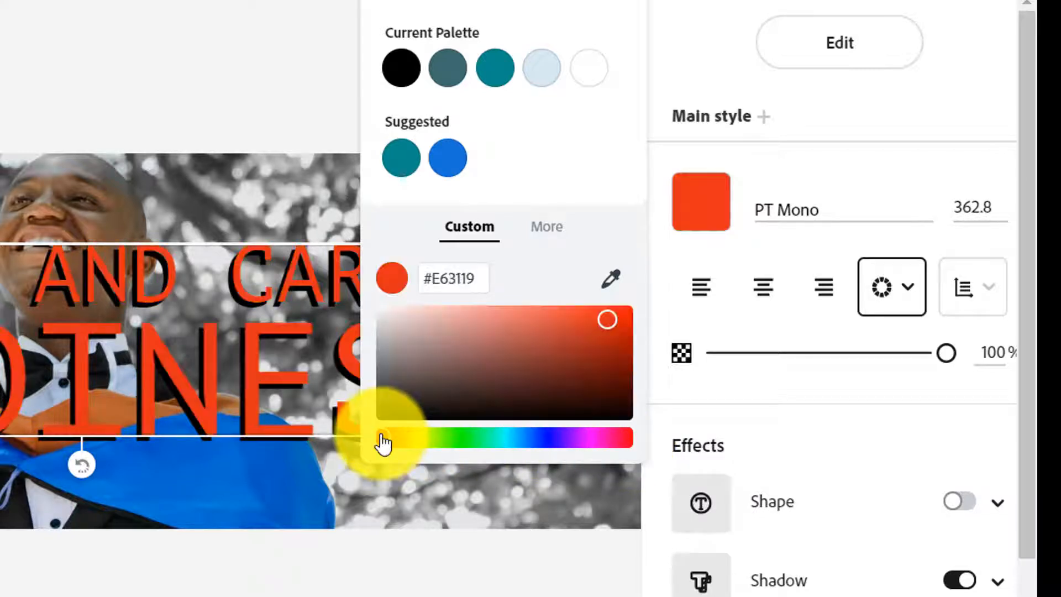
left_click(588, 70)
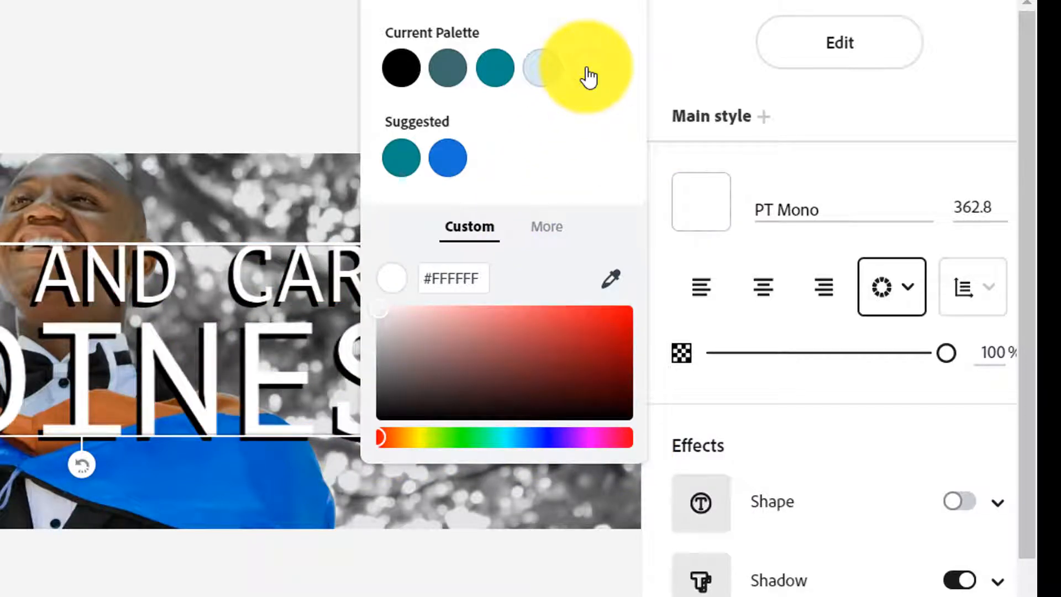
left_click(779, 211)
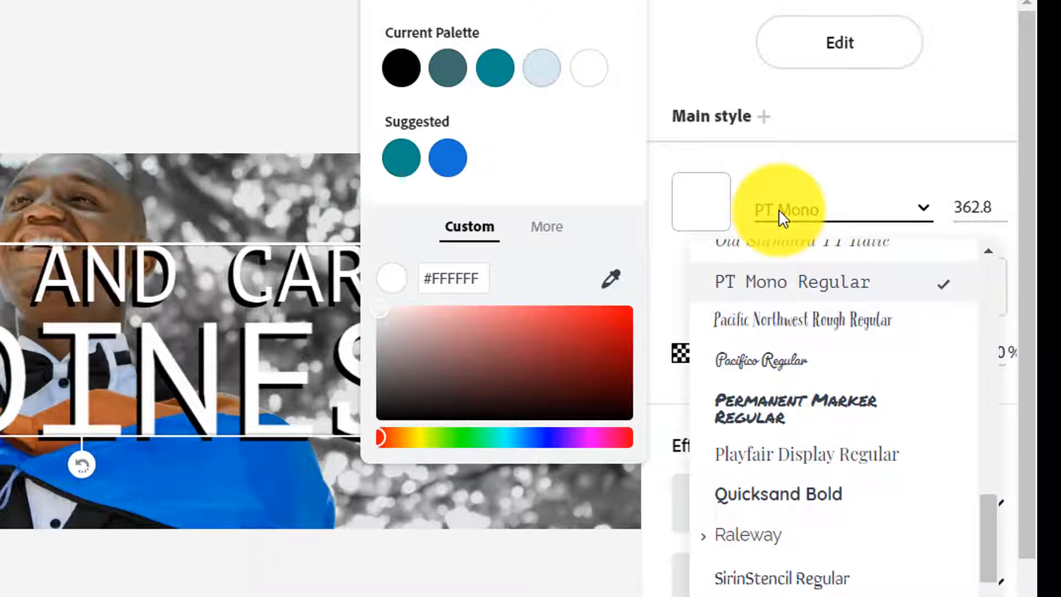
scroll(796, 480, "up", 10)
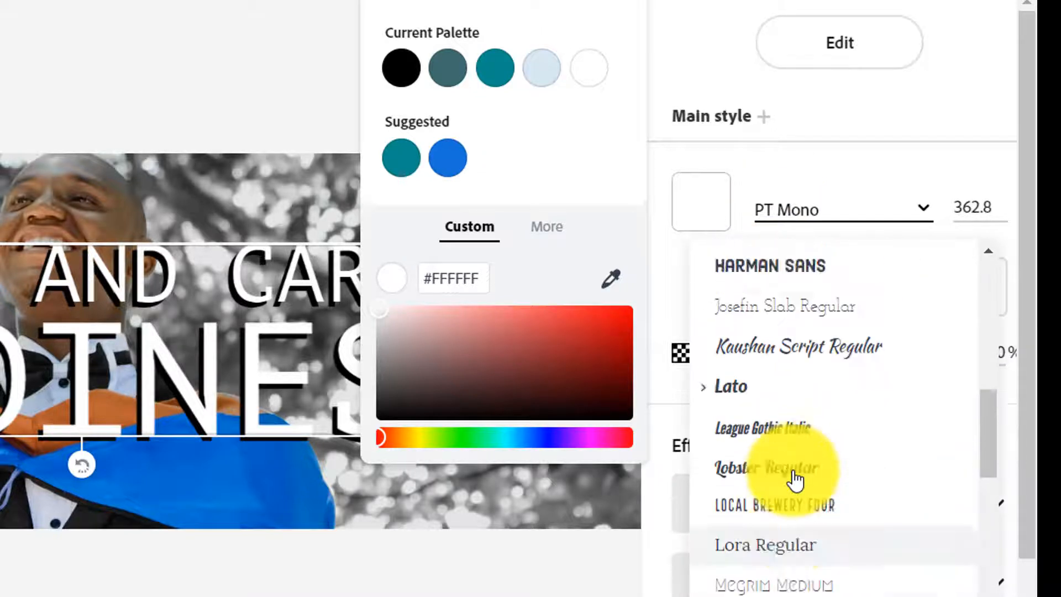
scroll(796, 480, "up", 10)
scroll(796, 479, "down", 5)
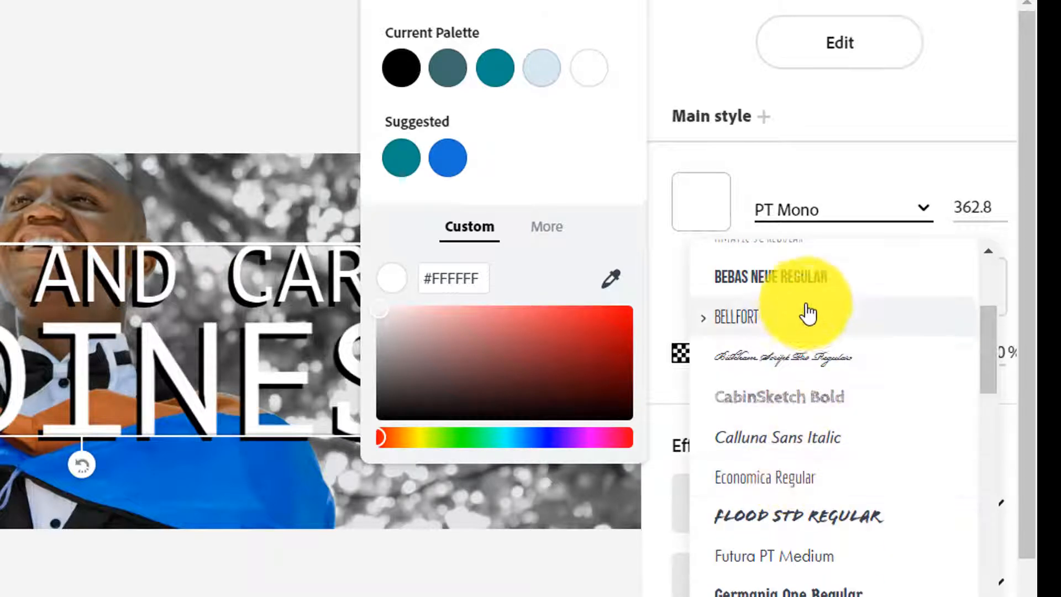
scroll(818, 288, "up", 3)
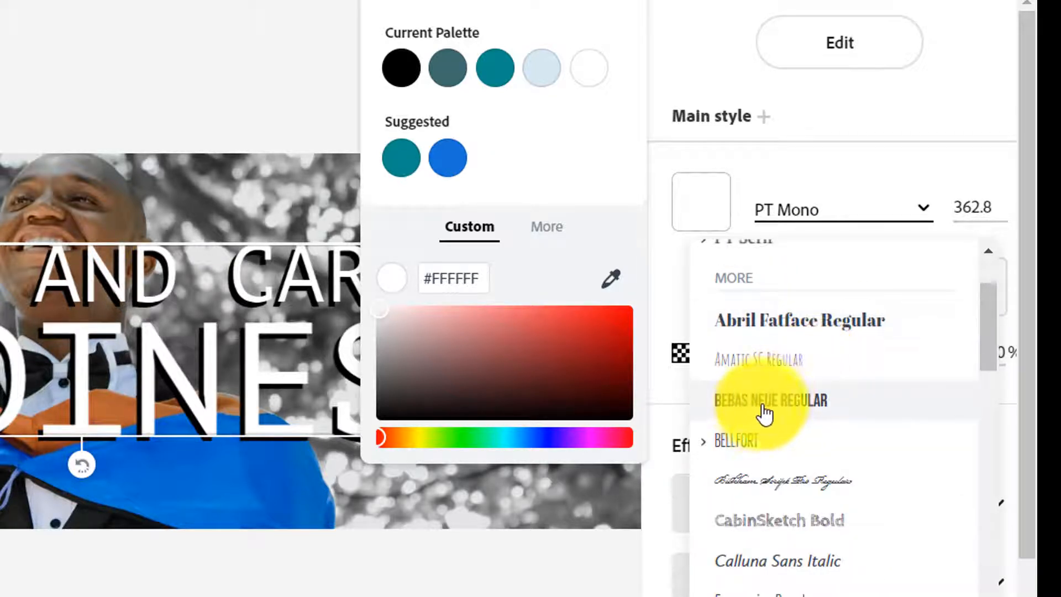
left_click(776, 409)
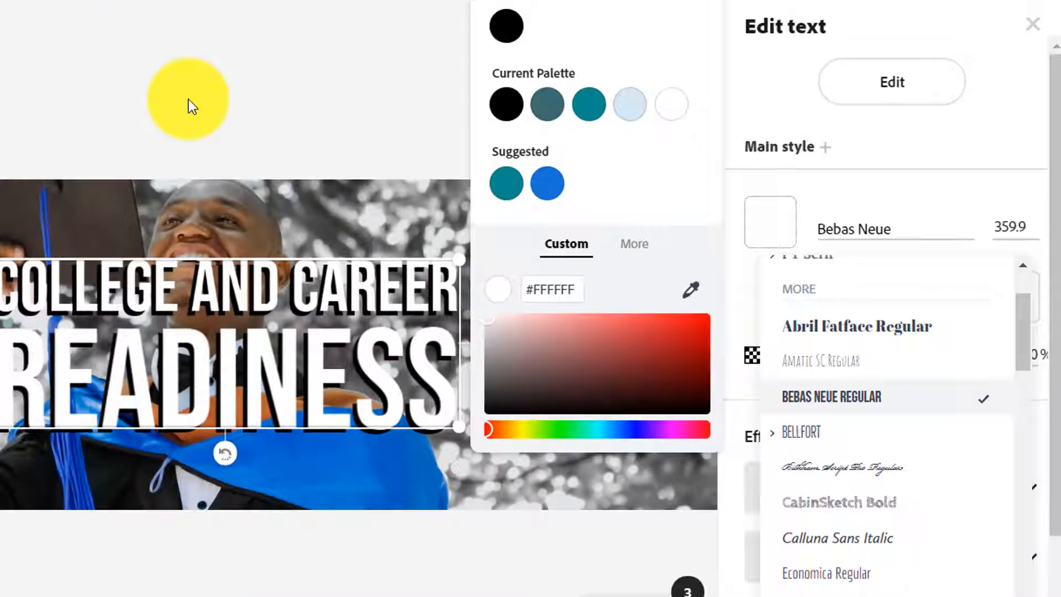
left_click(188, 99)
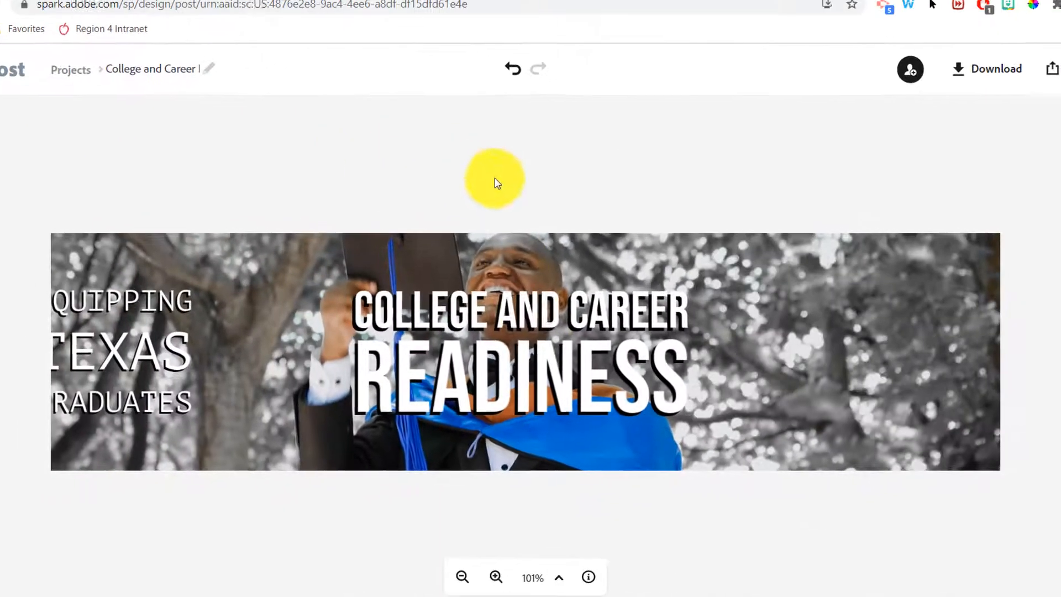
Step: Recentre the headline on the banner and widen its text box
left_click_drag(235, 313, 214, 310)
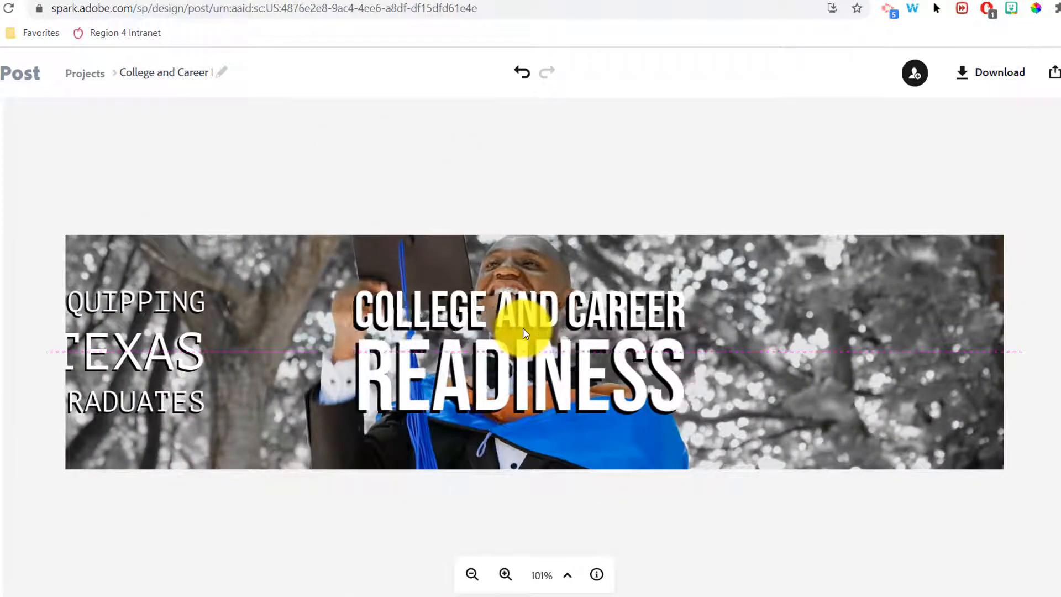
left_click_drag(525, 333, 552, 328)
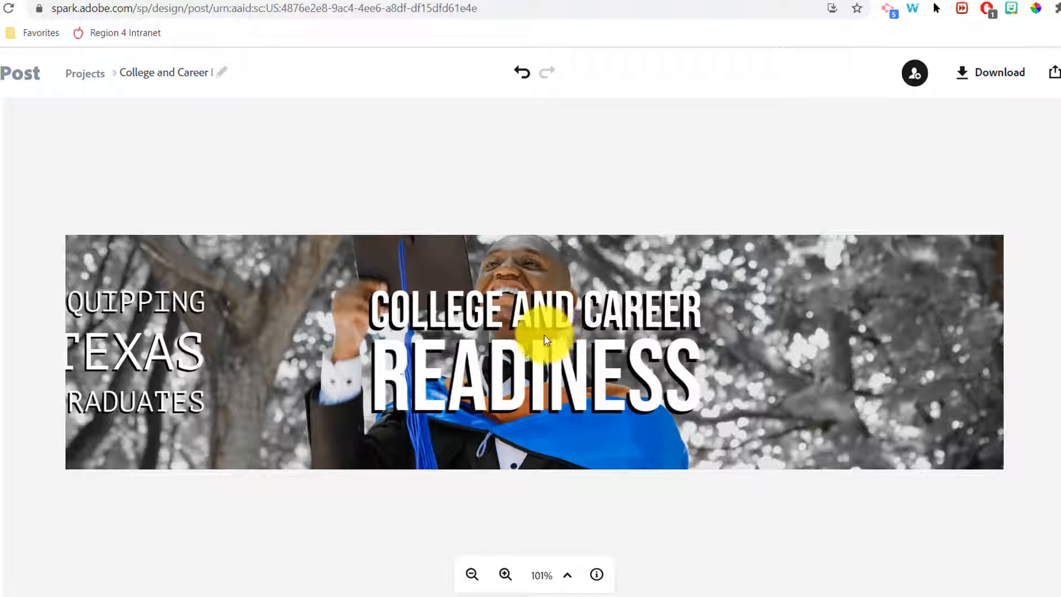
mouse_move(546, 340)
left_mouse_down()
mouse_move(562, 339)
mouse_move(531, 339)
mouse_move(541, 345)
left_mouse_up()
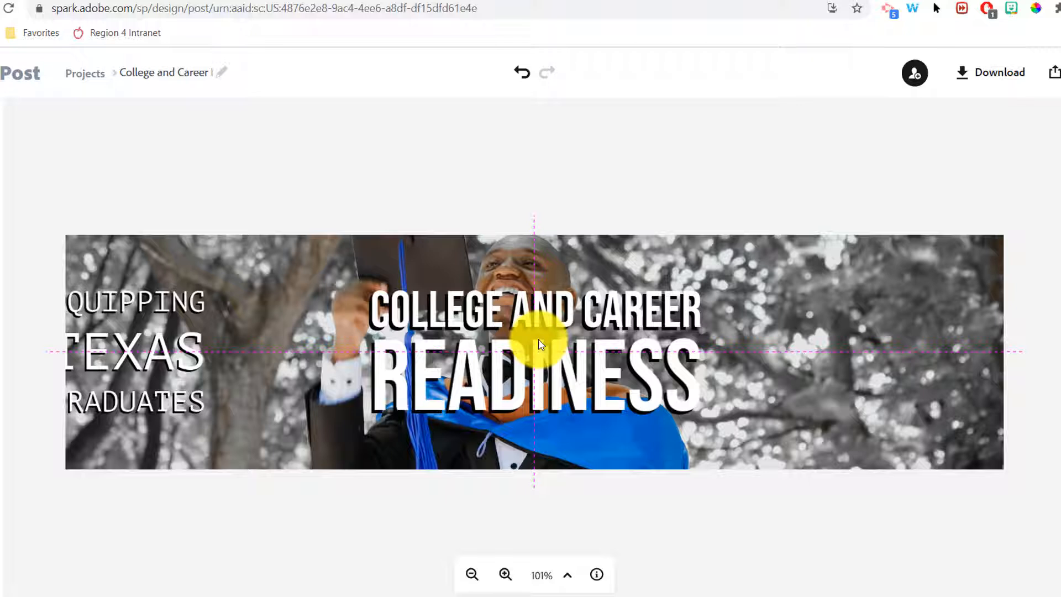
left_click(511, 355)
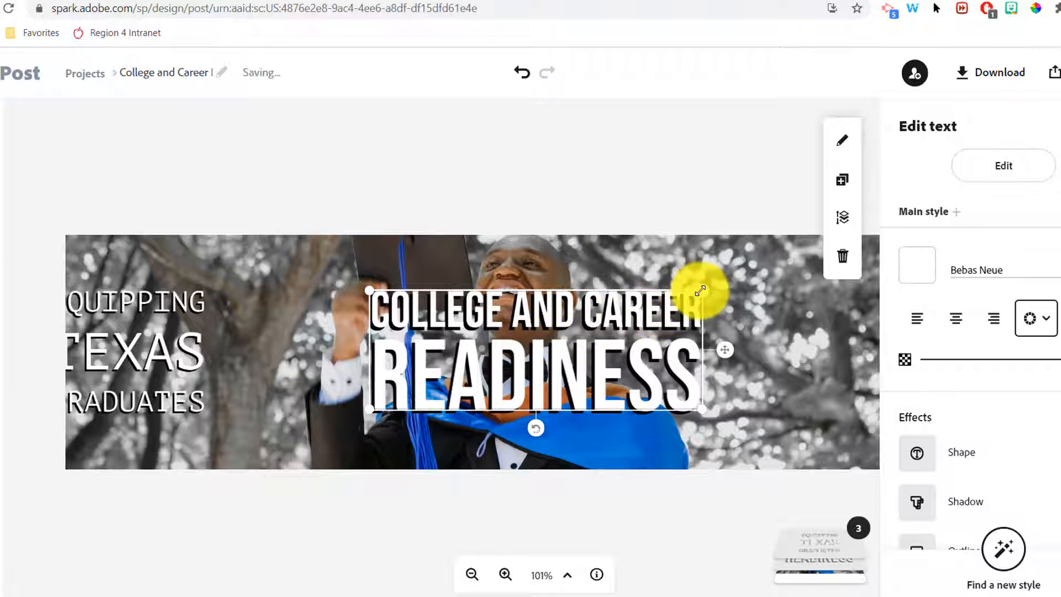
left_click_drag(700, 290, 874, 303)
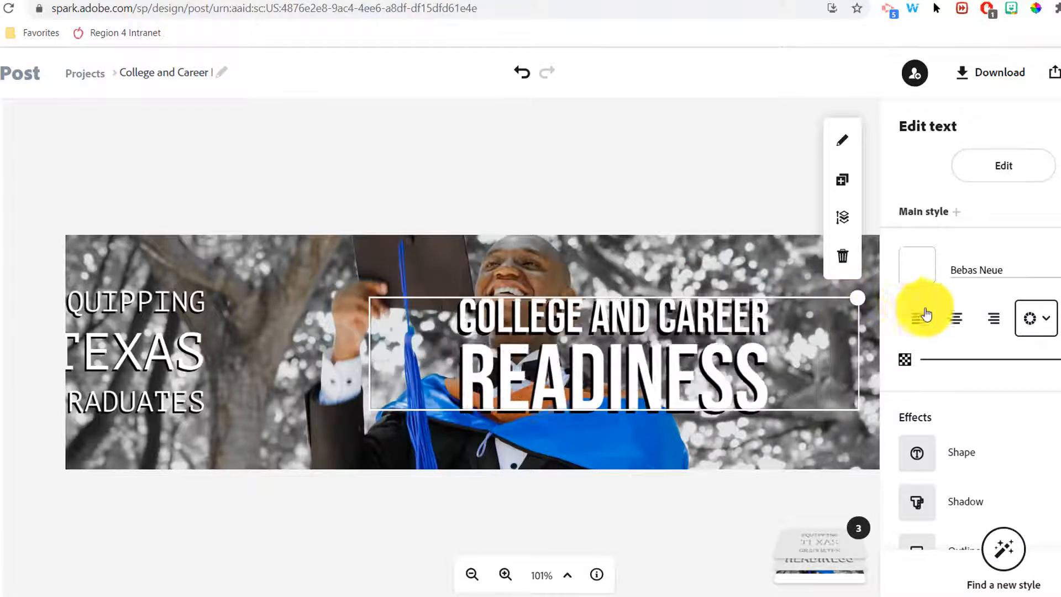
left_click(1042, 319)
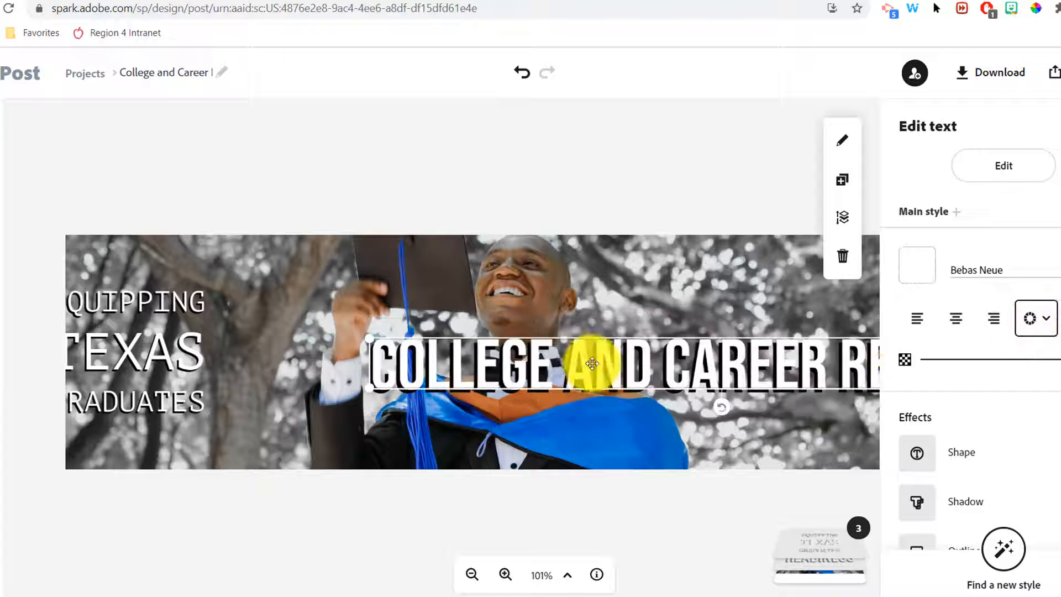
left_click_drag(627, 365, 498, 360)
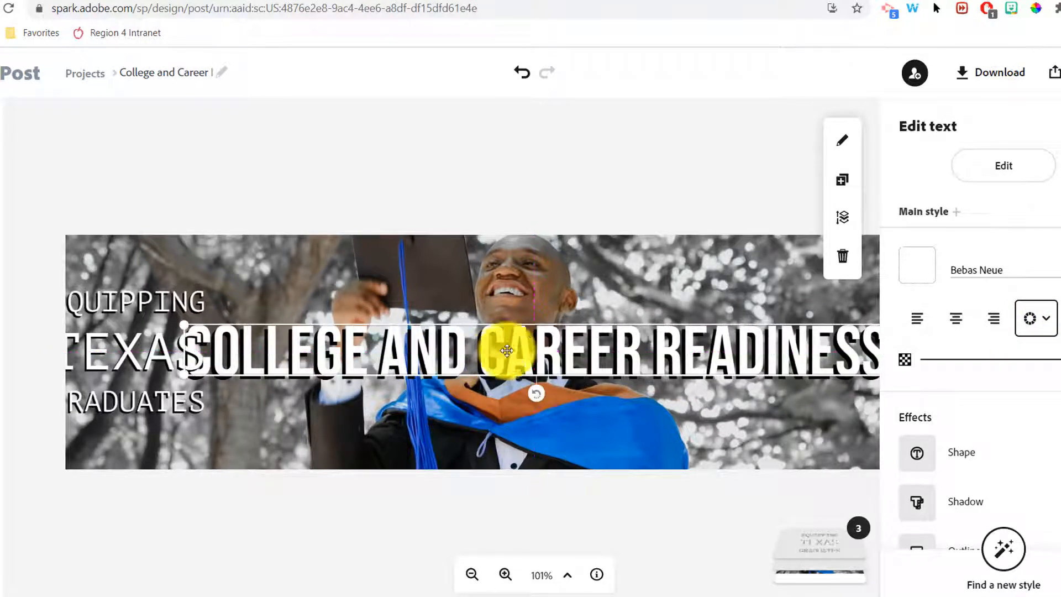
left_click(569, 189)
Step: Move the Equipping Texas Graduates subtitle under the title, widening it onto one line
left_click_drag(112, 326, 495, 390)
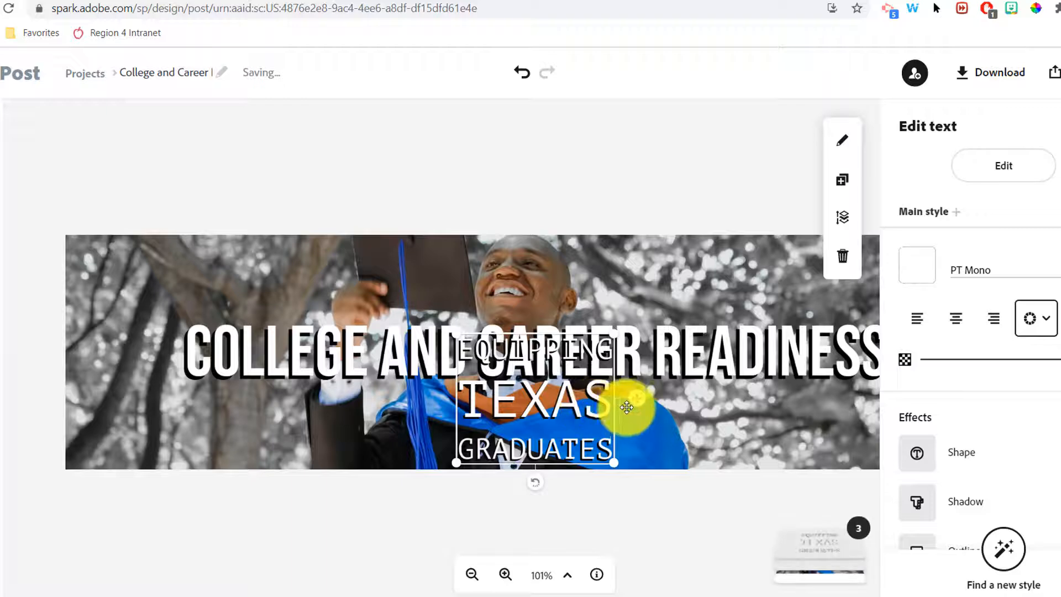
left_click_drag(615, 463, 1060, 436)
left_click_drag(792, 396, 509, 416)
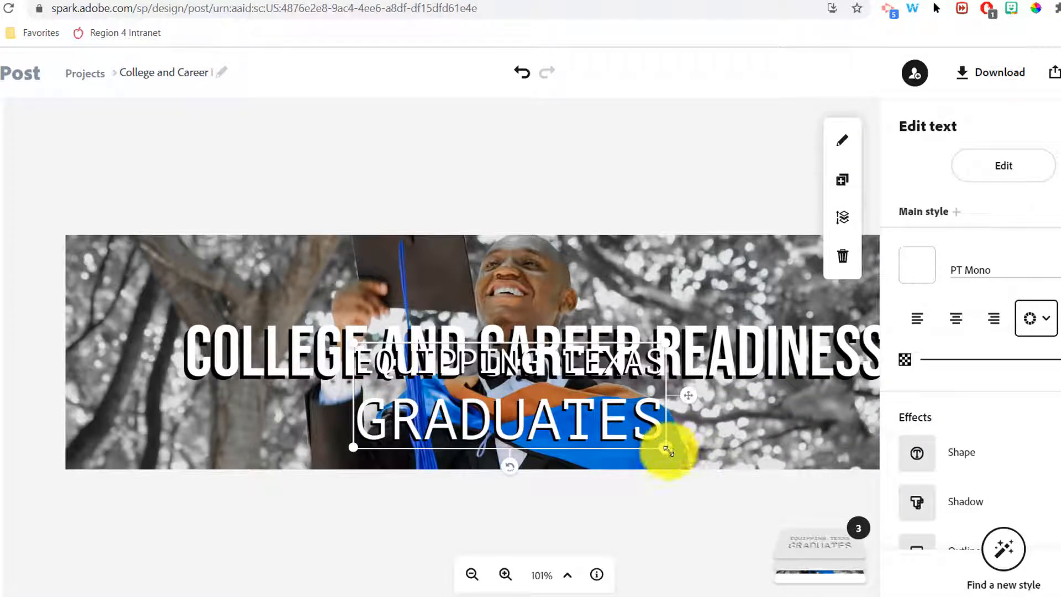
left_click_drag(669, 450, 1025, 438)
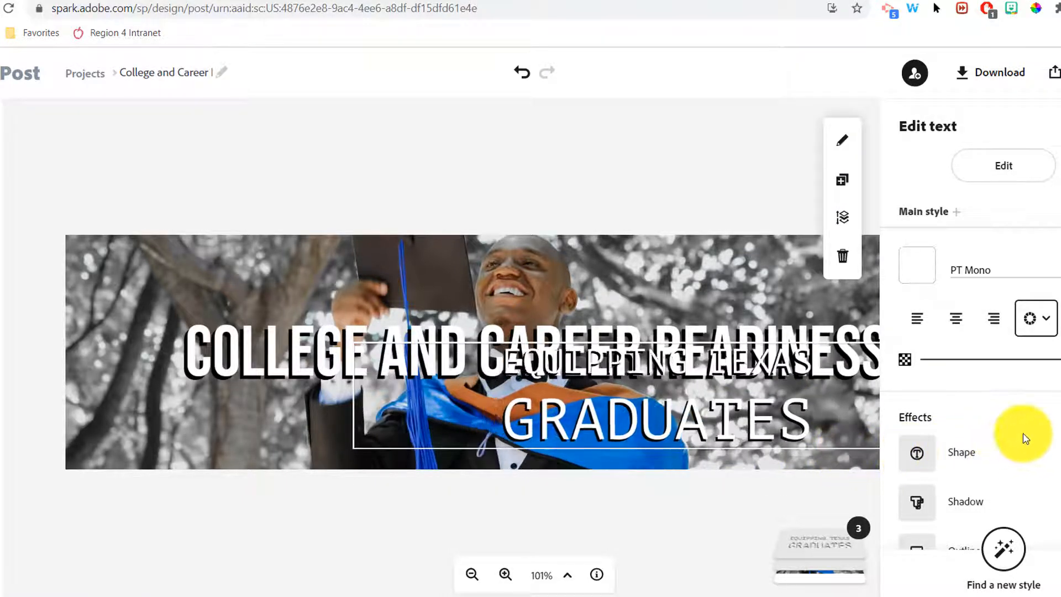
left_click_drag(694, 417, 599, 426)
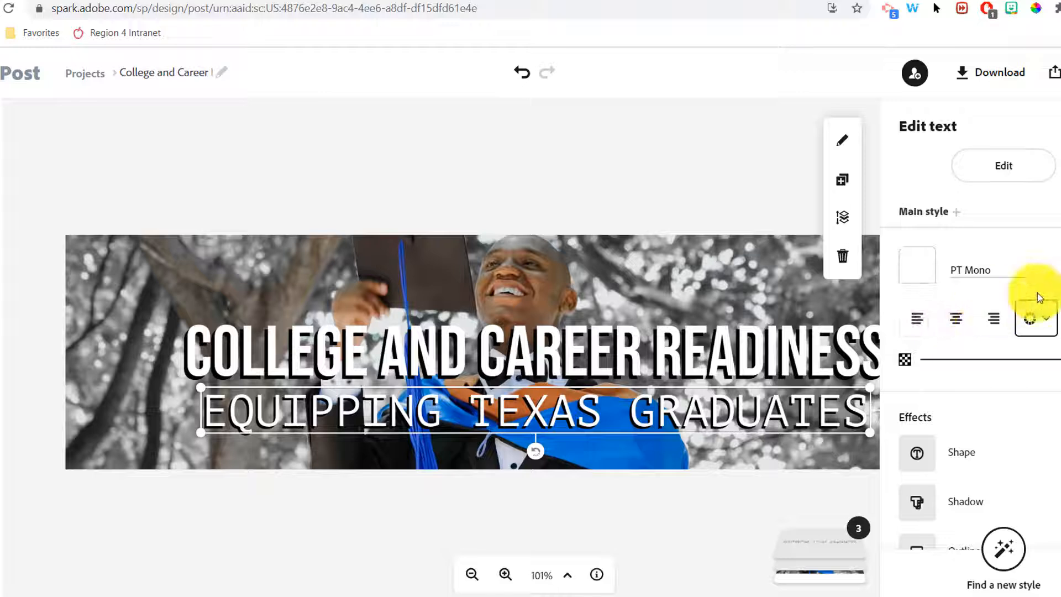
Step: Change the subtitle font to Raleway
left_click(996, 277)
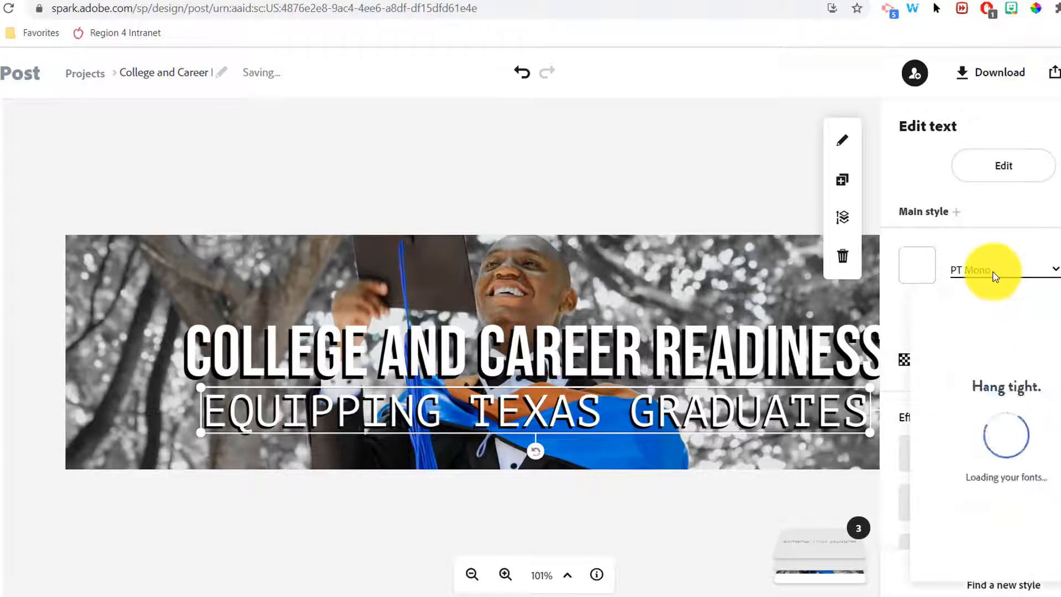
scroll(987, 416, "up", 5)
scroll(984, 415, "down", 5)
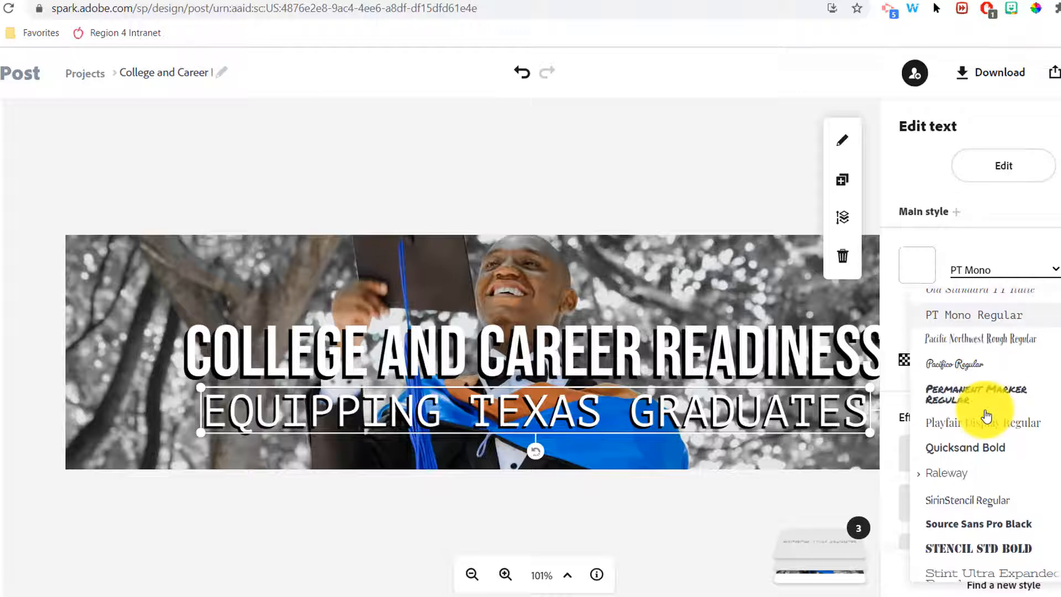
left_click(947, 475)
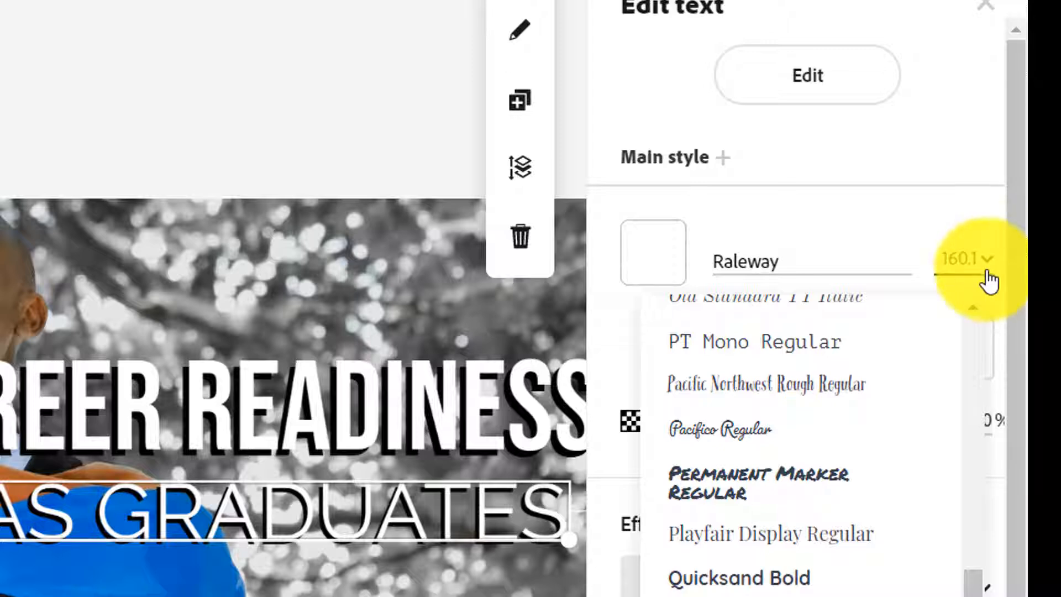
left_click(987, 274)
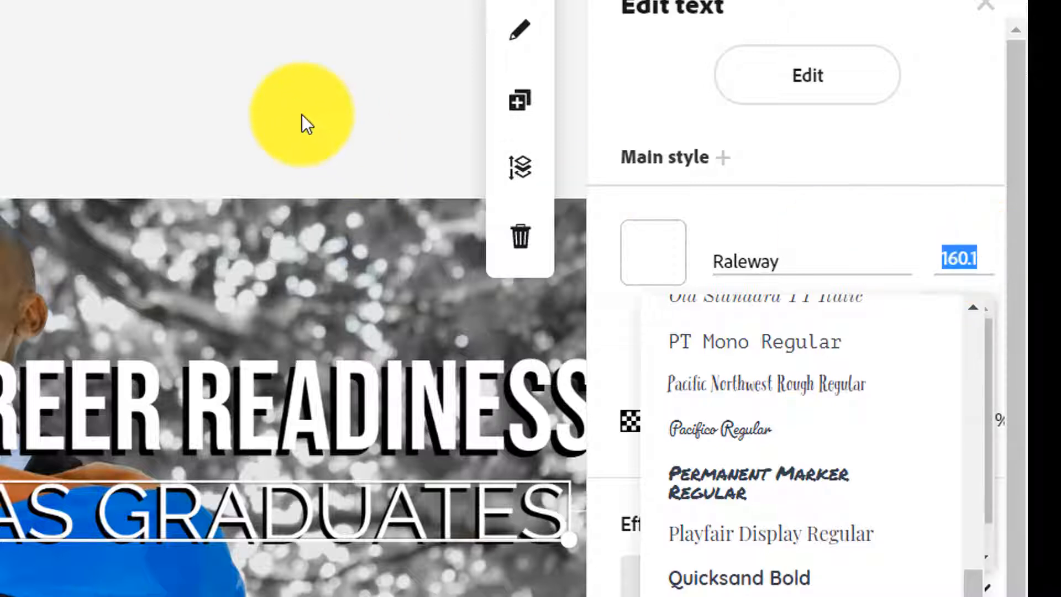
left_click(302, 115)
Step: Shrink the subtitle box and centre it under the headline
left_click(485, 515)
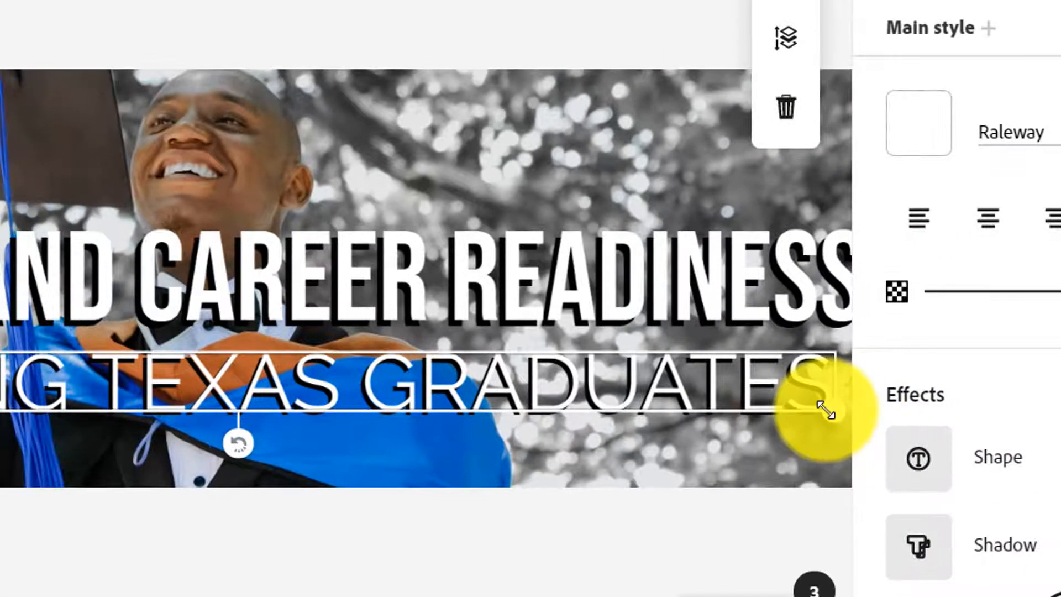
left_click_drag(825, 410, 452, 350)
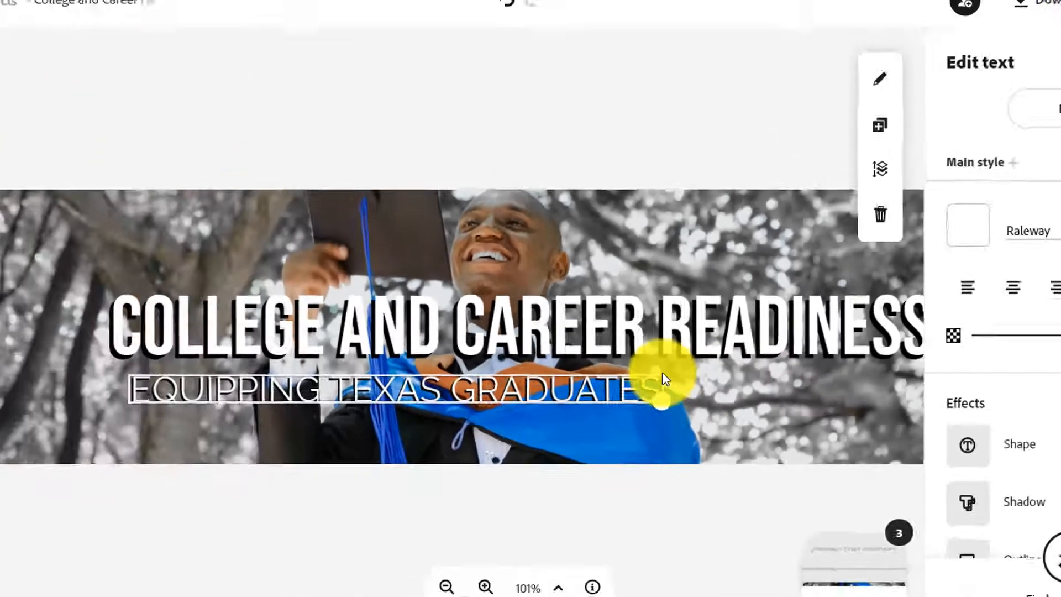
left_click(574, 504)
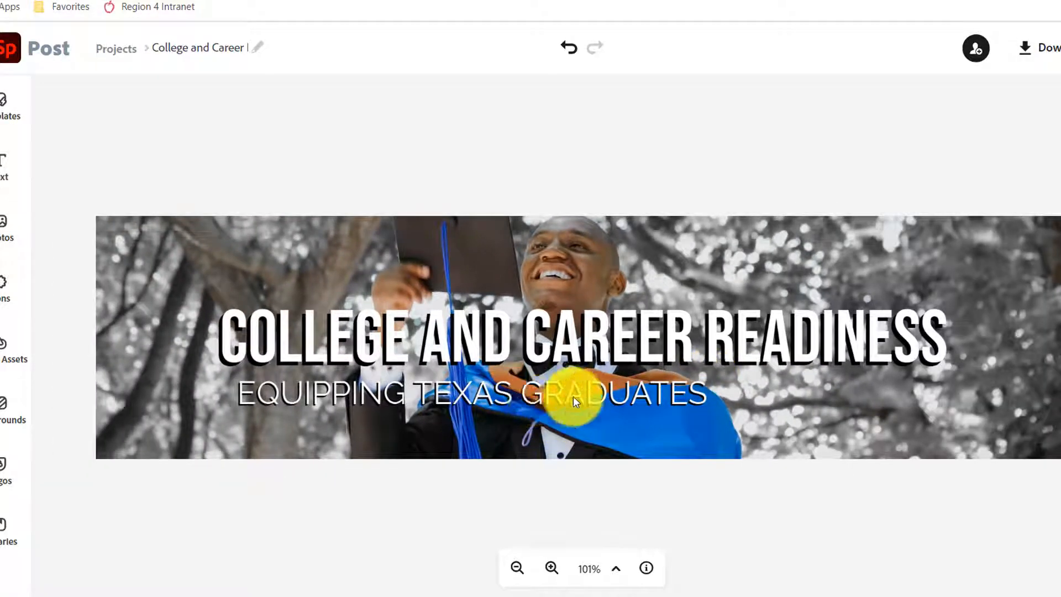
left_click_drag(572, 396, 650, 400)
left_click(647, 506)
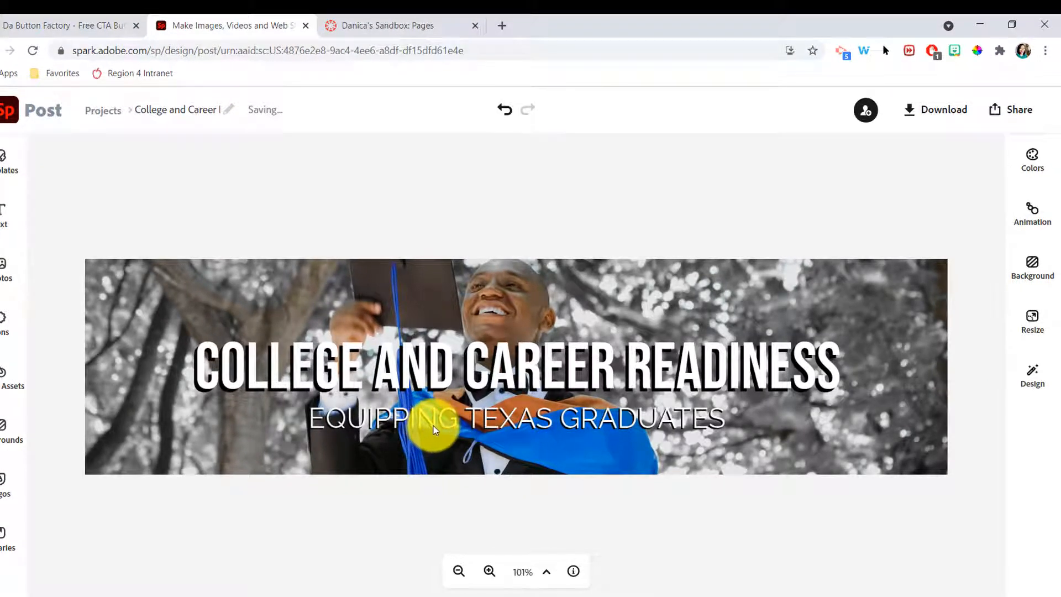
left_click(435, 430)
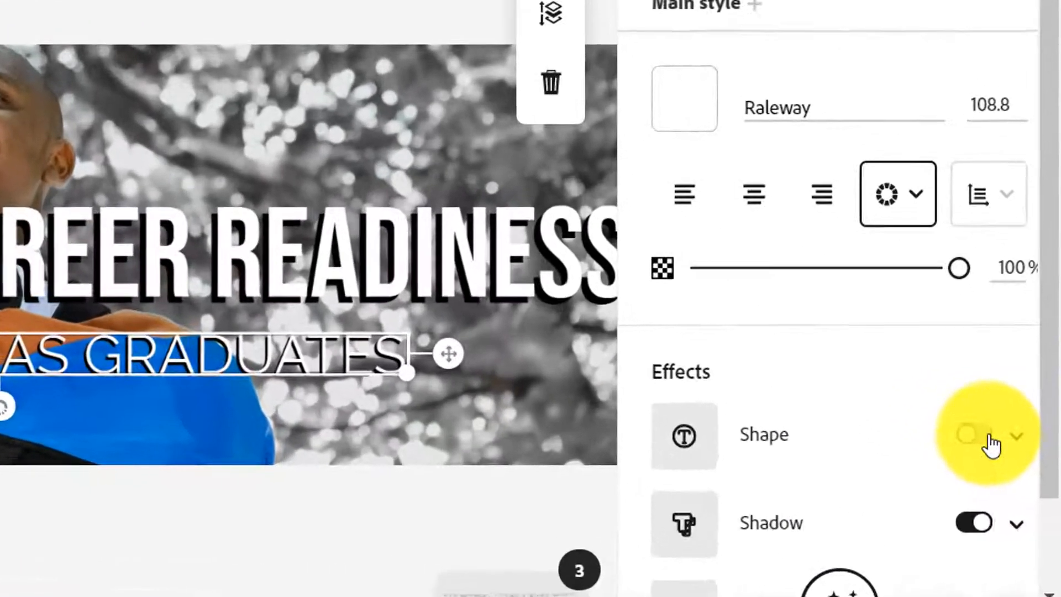
Step: Give the subtitle a white background shape behind black lettering
left_click(1024, 461)
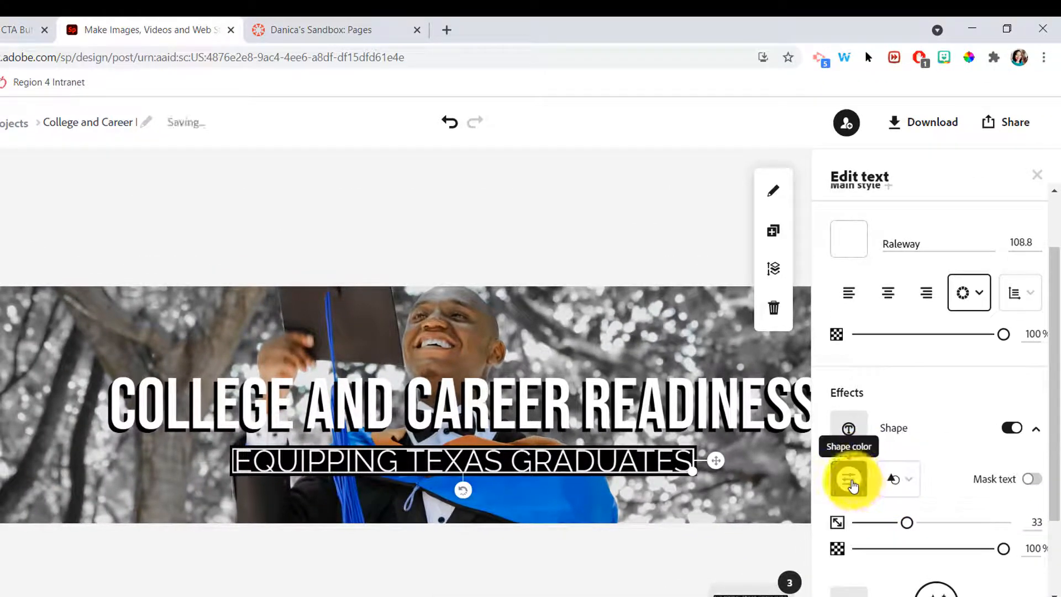
left_click(852, 484)
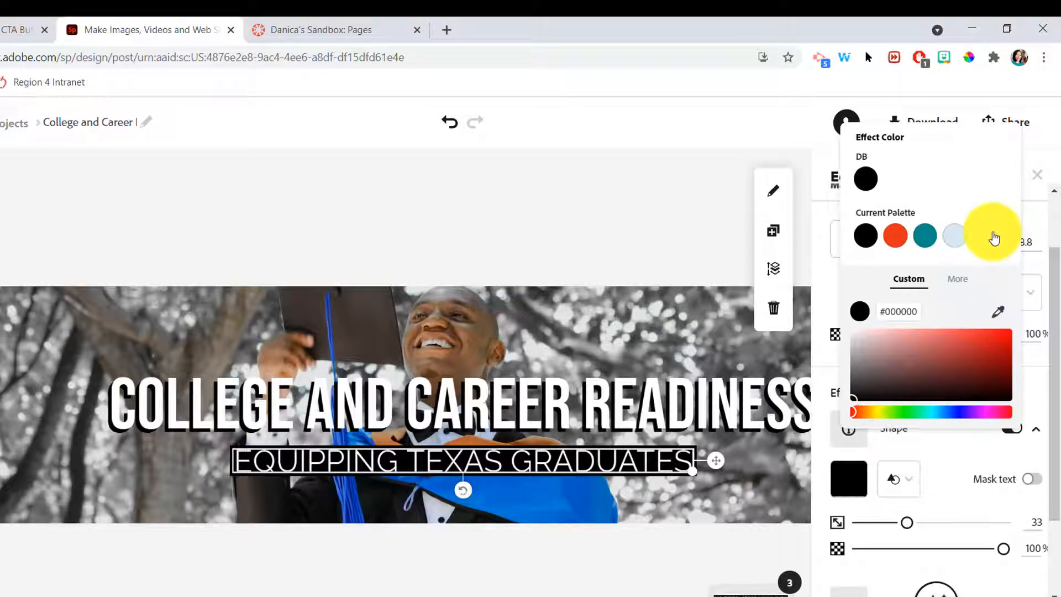
left_click(995, 239)
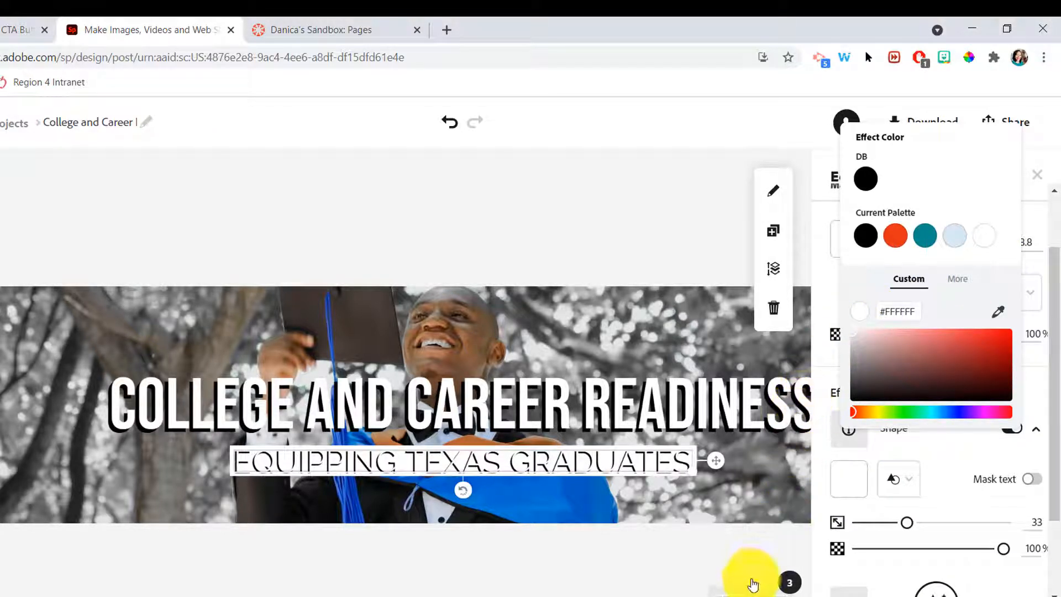
left_click(736, 566)
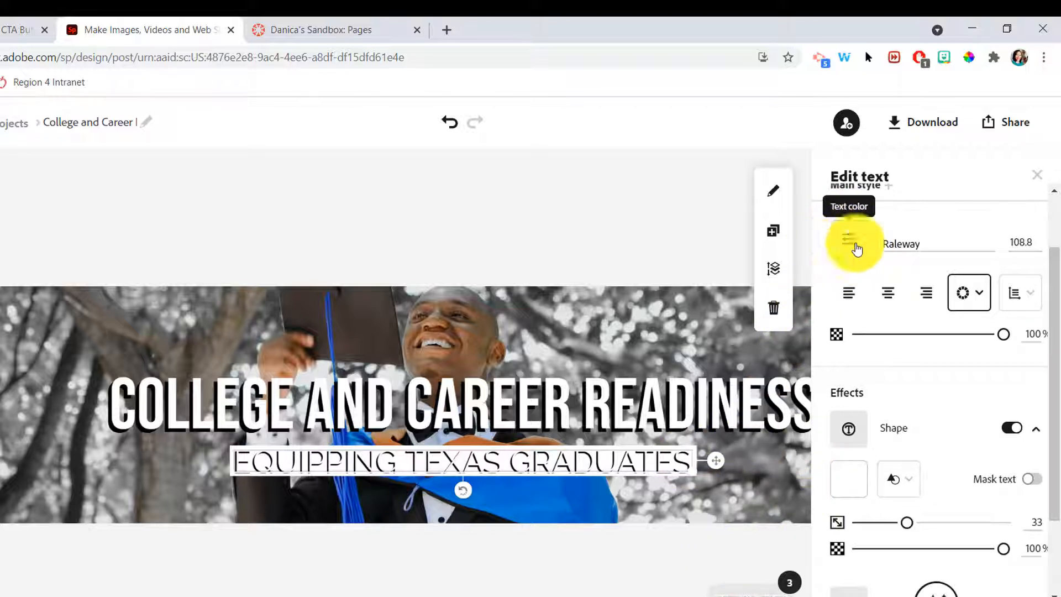
left_click(850, 239)
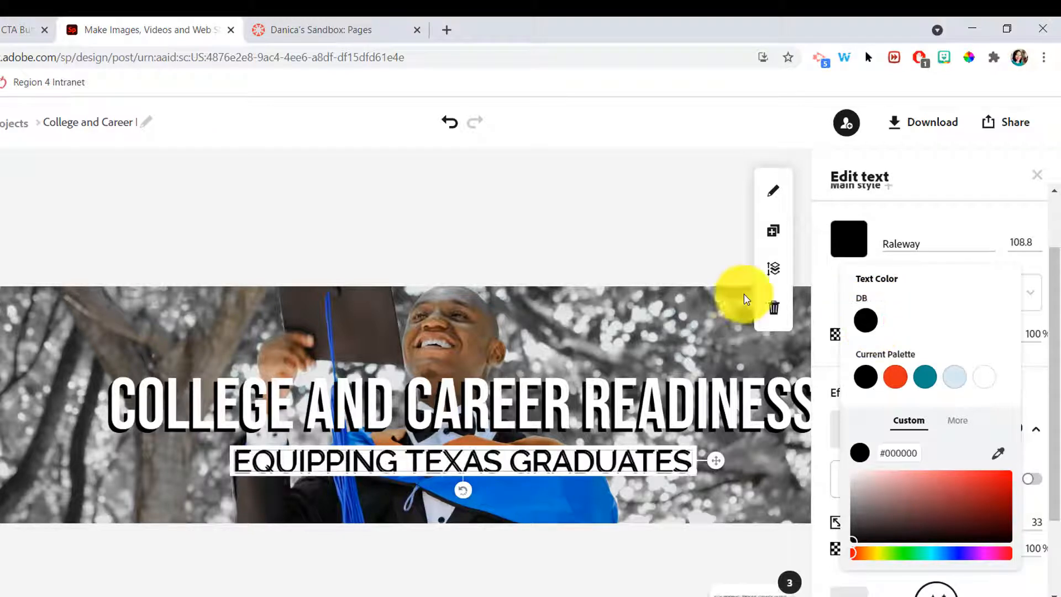
left_click(543, 239)
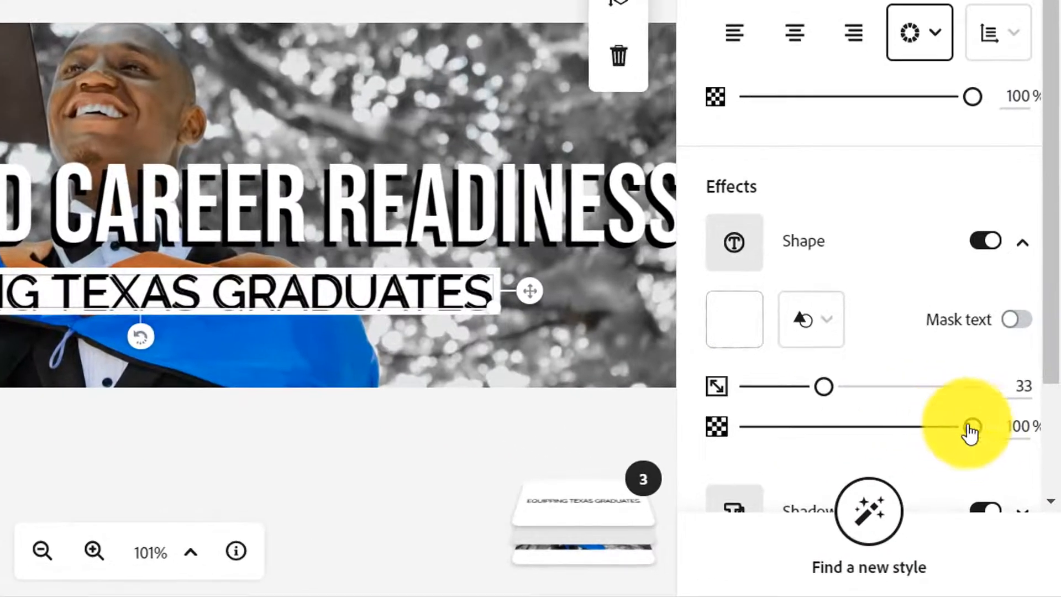
Step: Lower the shape opacity to about 56%, recentre the subtitle, and download the banner as PNG
left_click_drag(1001, 487, 983, 489)
left_click_drag(943, 431, 873, 426)
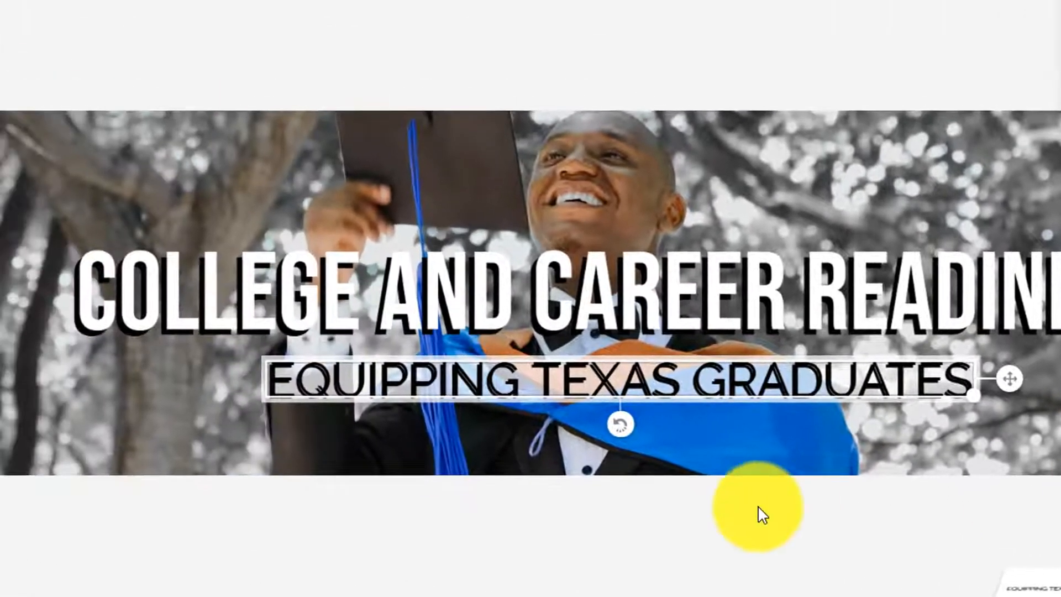
left_click(705, 548)
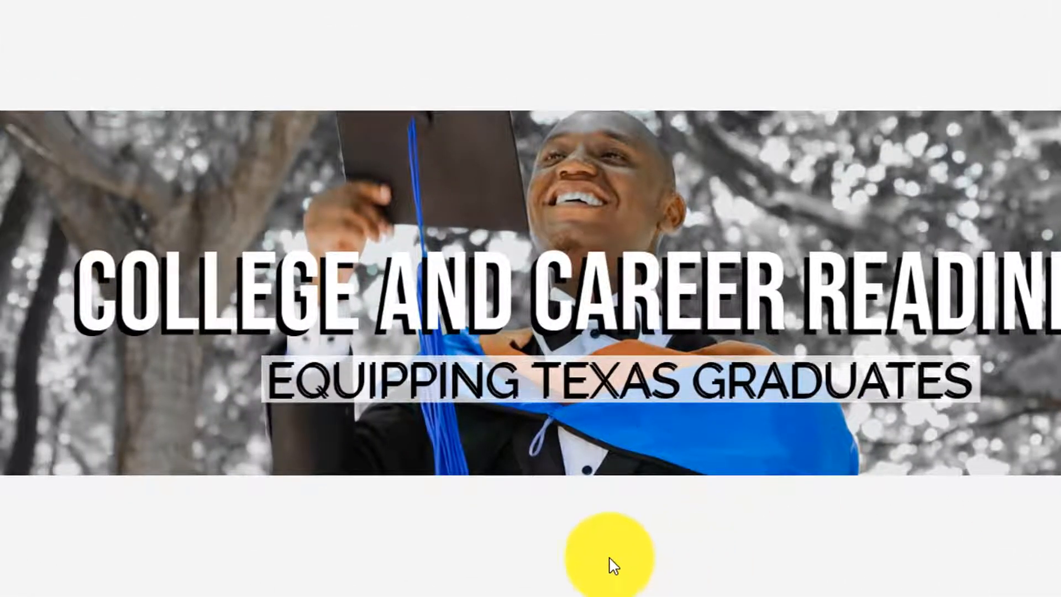
left_click(601, 376)
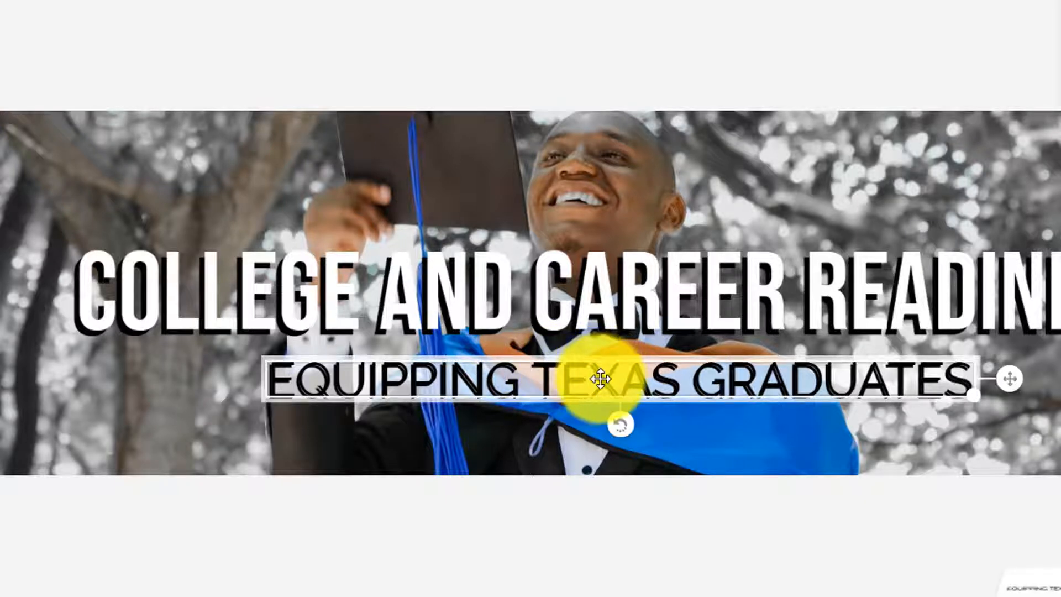
mouse_move(601, 379)
left_mouse_down()
mouse_move(569, 380)
mouse_move(600, 370)
left_mouse_up()
left_click(754, 529)
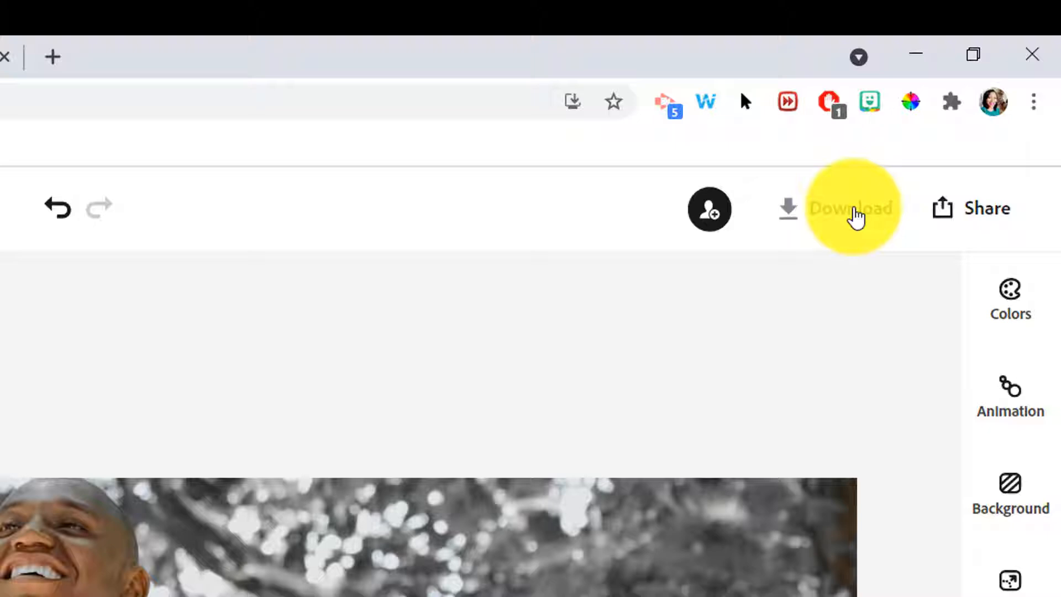
left_click(855, 216)
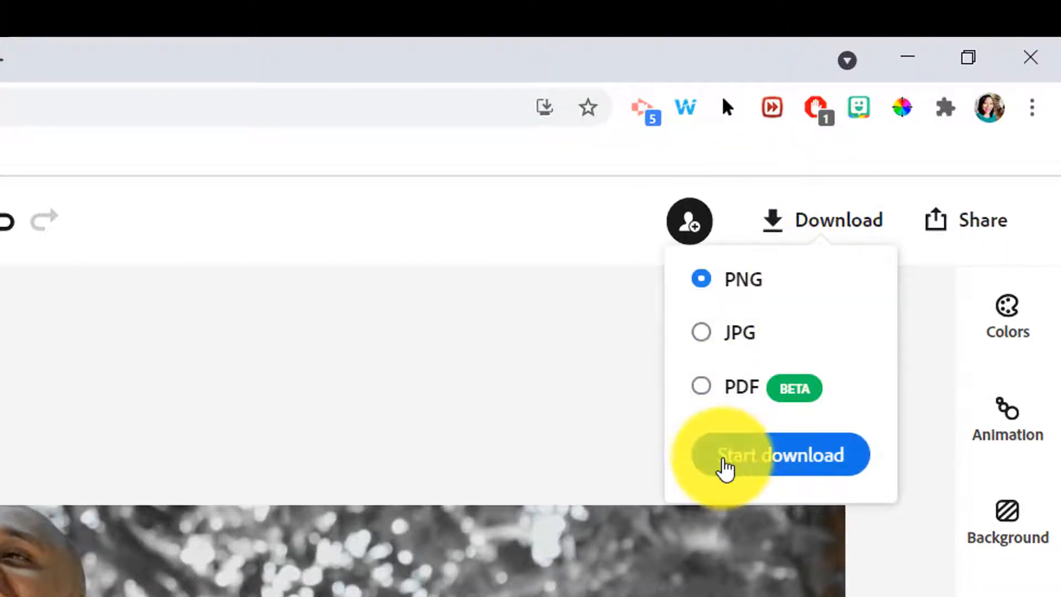
left_click(725, 459)
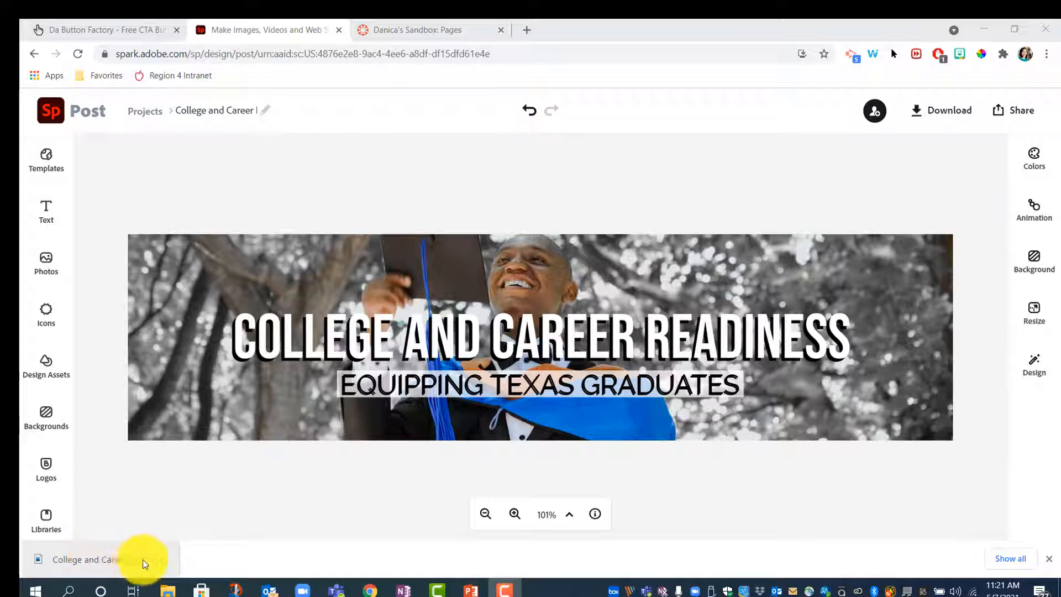
Step: From the Pages tab, start an image upload into the College & Career Readiness page body
left_click(408, 28)
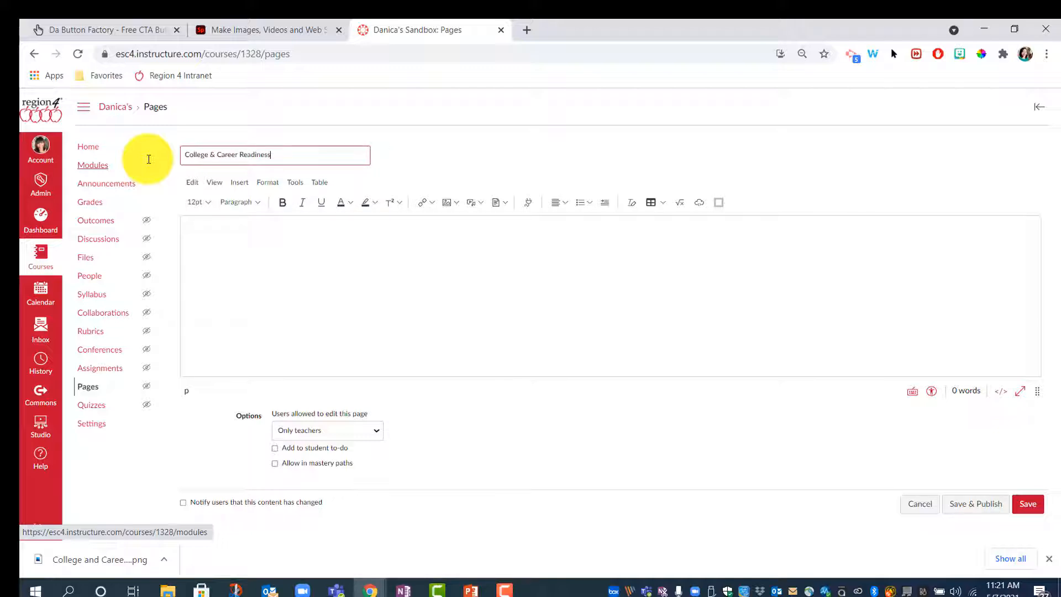
left_click(209, 221)
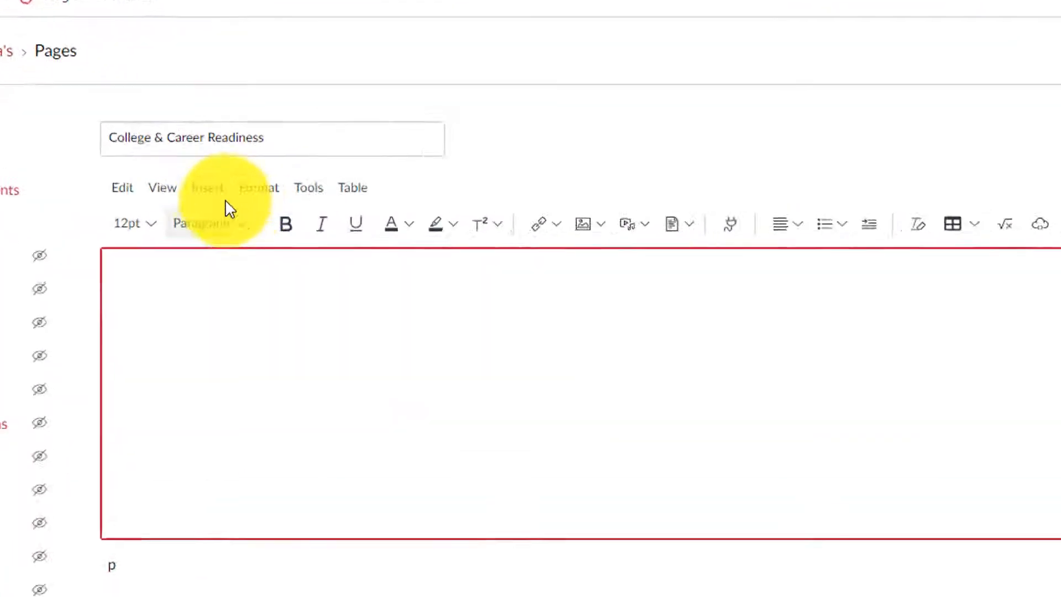
left_click(193, 191)
mouse_move(218, 268)
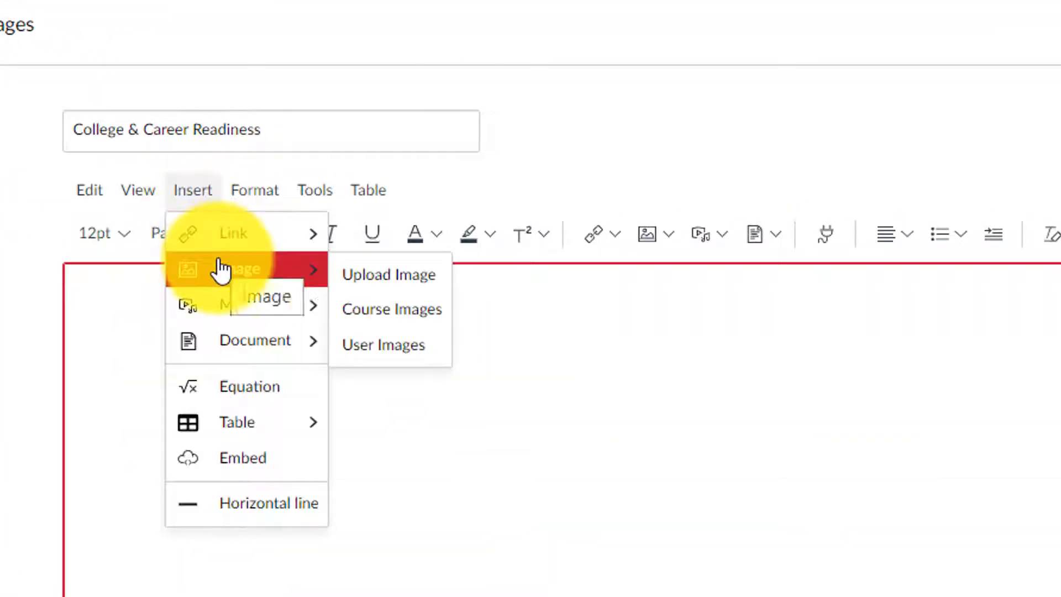
left_click(675, 234)
left_click(675, 276)
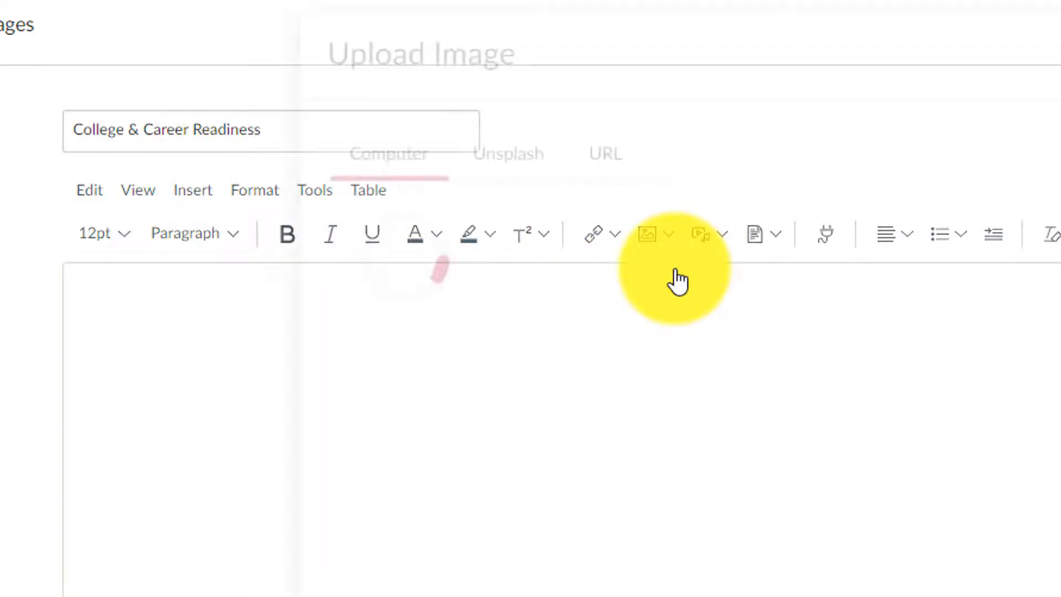
Step: Upload the banner PNG with usage right 'I have obtained permission to use this file.'
left_click_drag(105, 585, 601, 282)
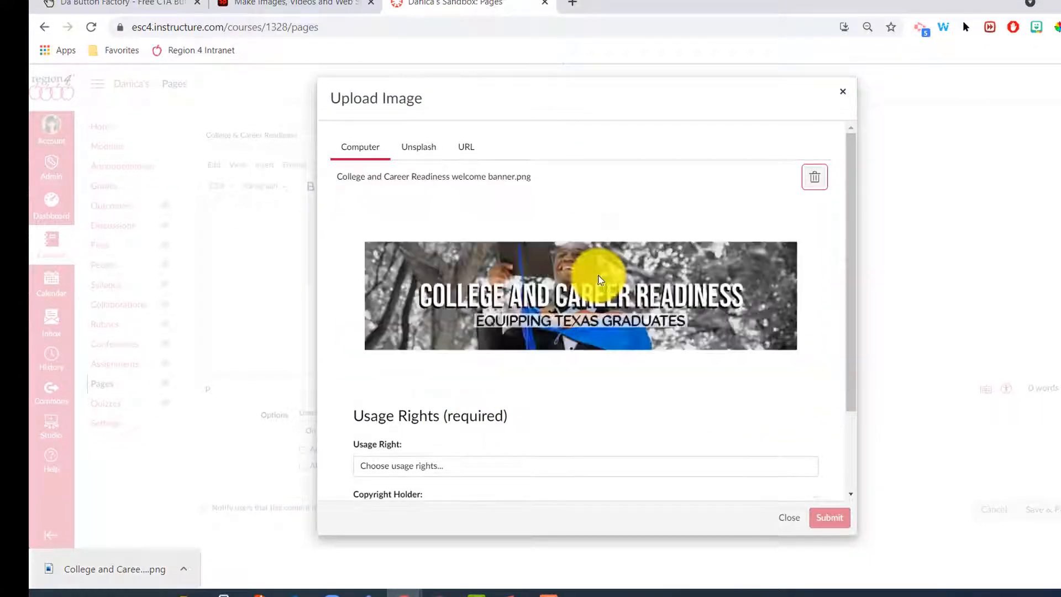
scroll(502, 381, "down", 1)
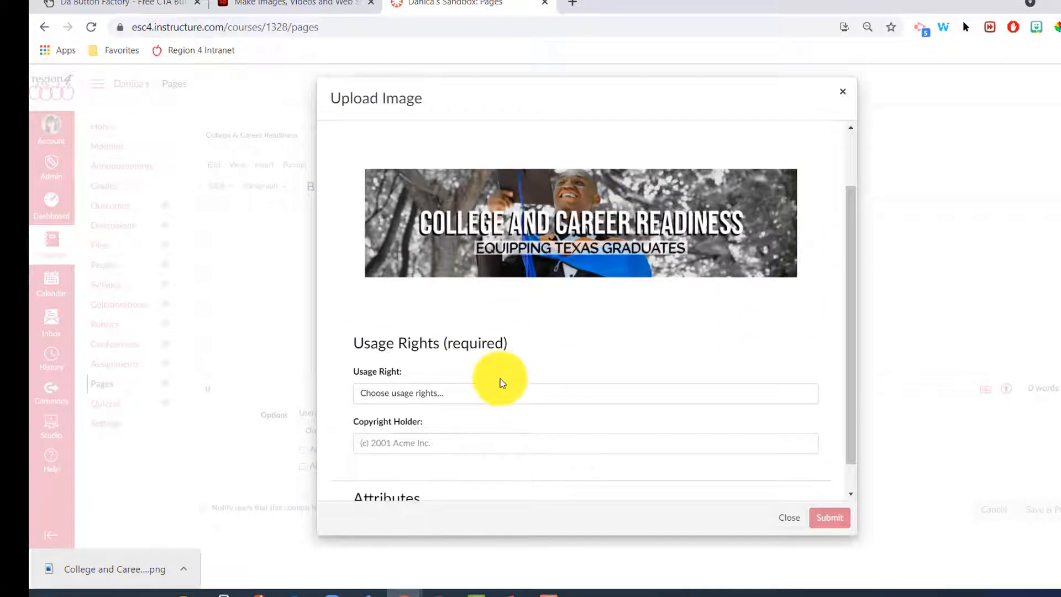
scroll(420, 387, "down", 1)
left_click(411, 364)
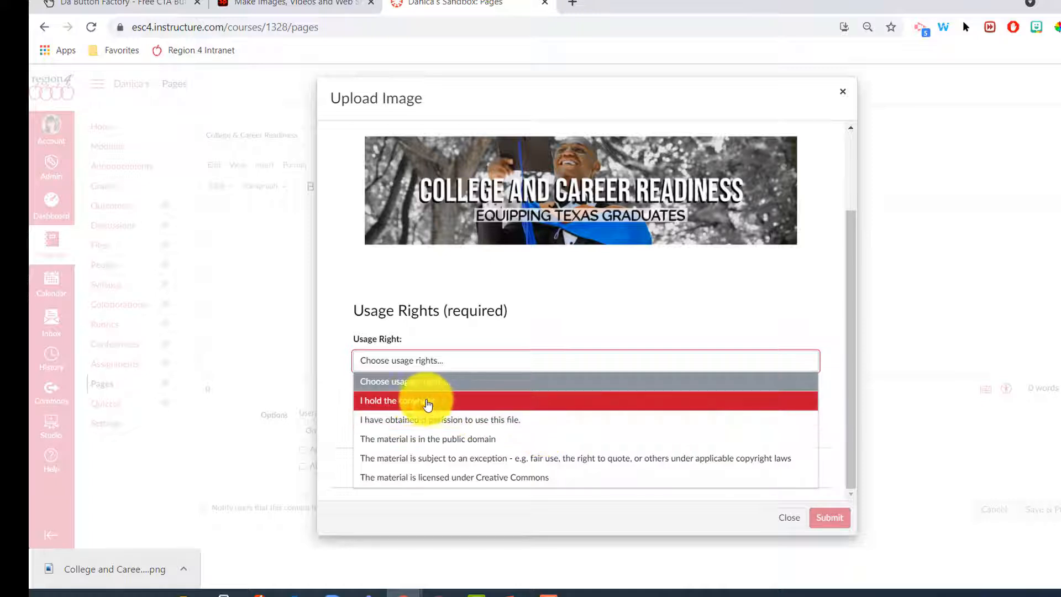
left_click(522, 426)
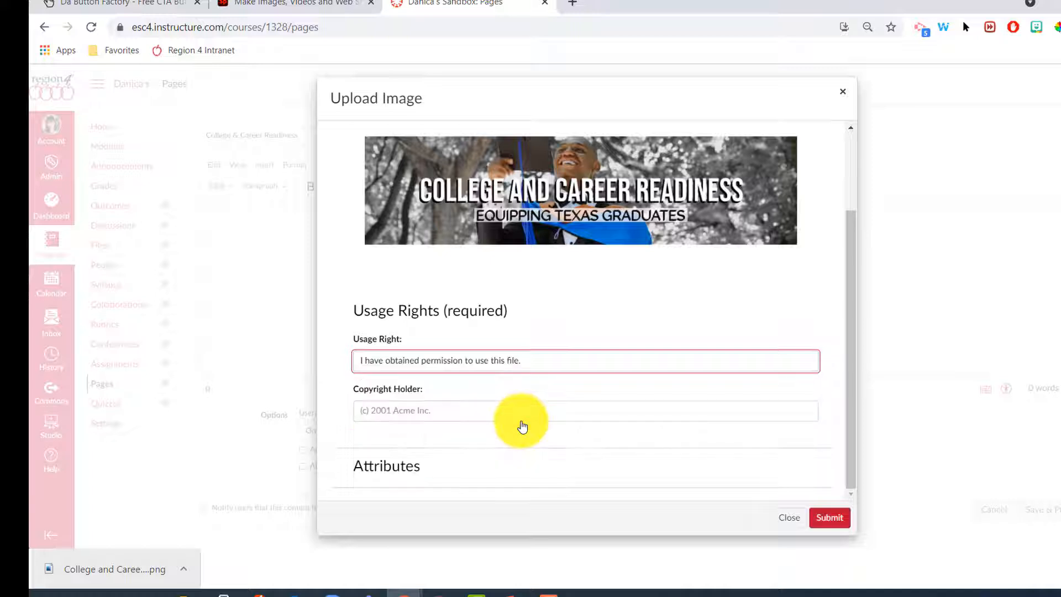
left_click(831, 518)
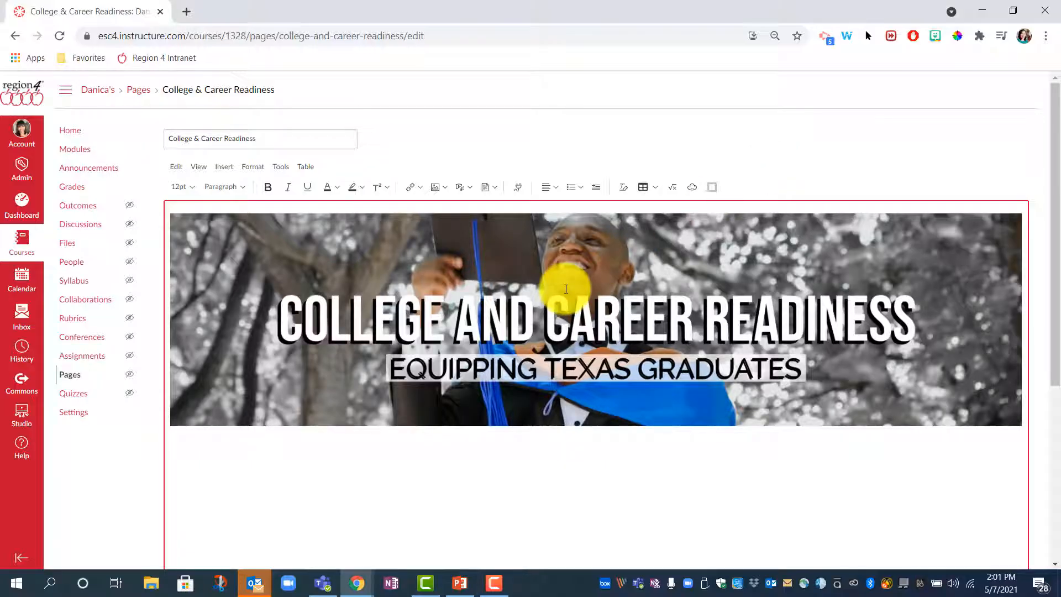
Step: Center-align the banner image and confirm its Image Options
left_click(534, 220)
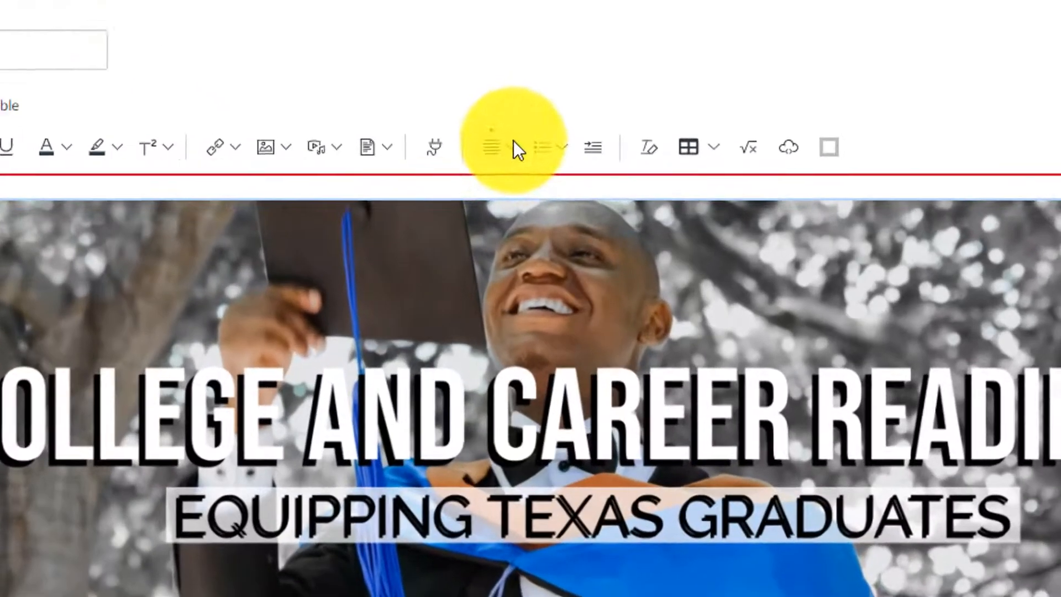
left_click(535, 176)
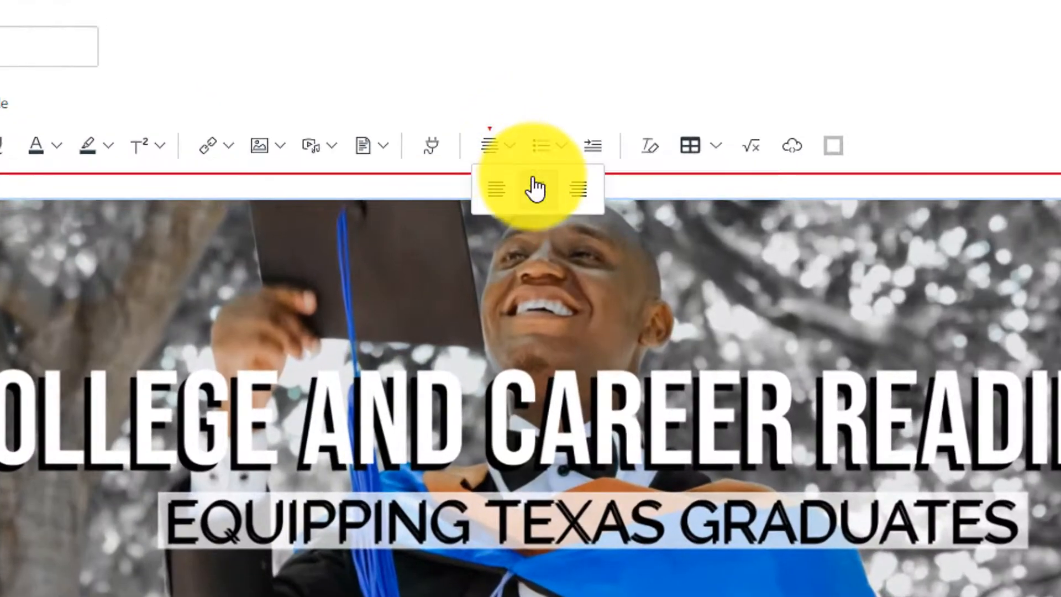
left_click(535, 189)
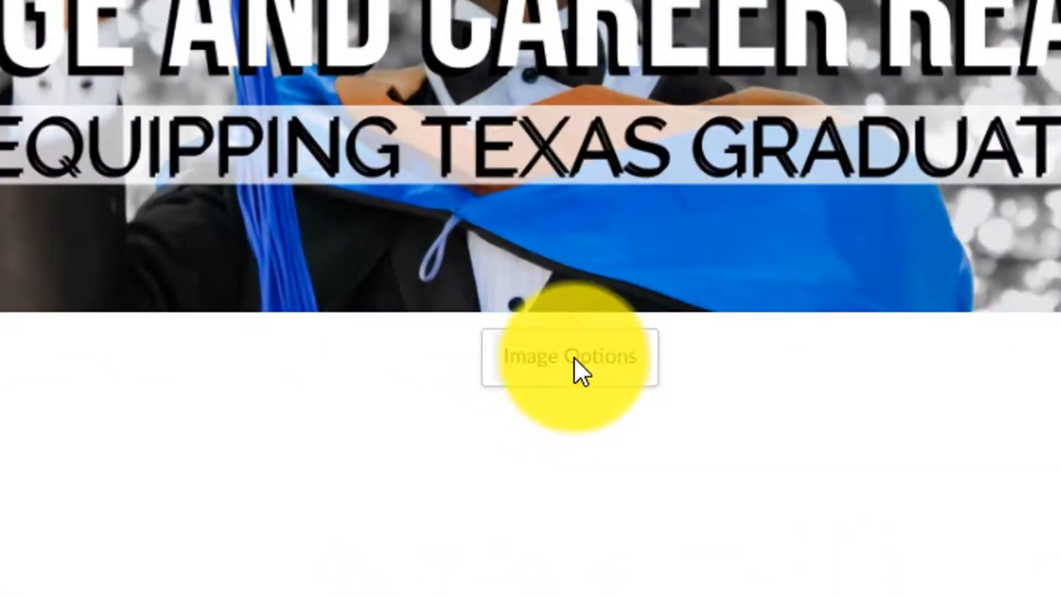
left_click(574, 358)
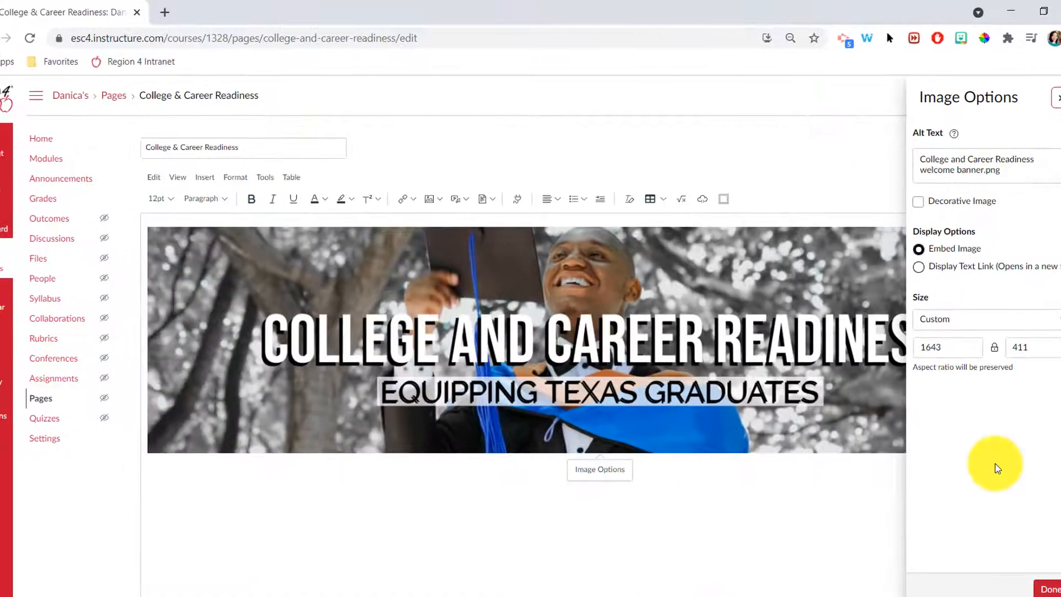
left_click(1031, 589)
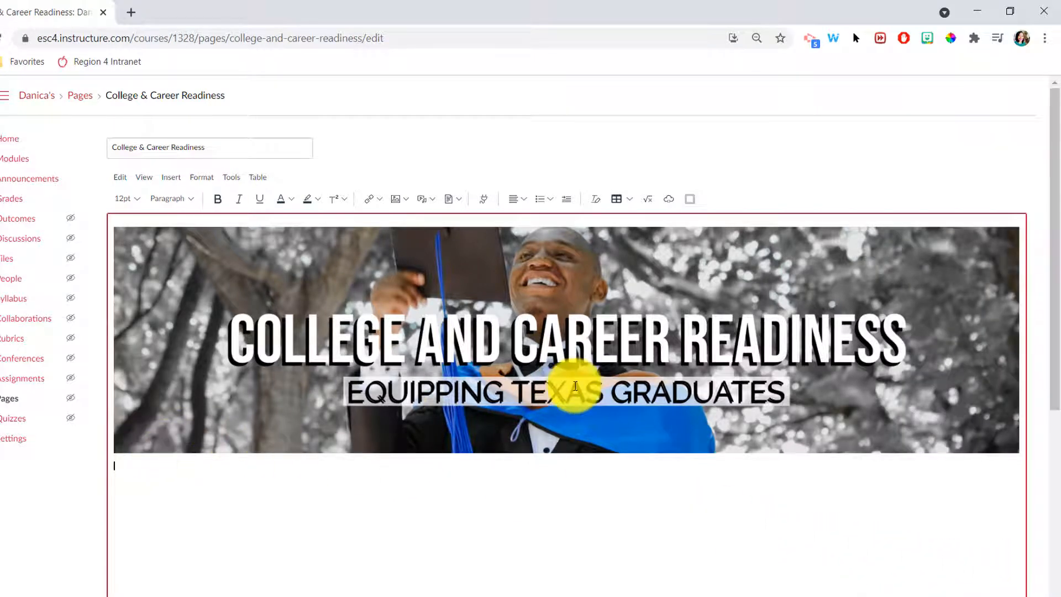
Step: Start a new empty line directly below the banner
left_click(576, 385)
key("Right")
key("Return")
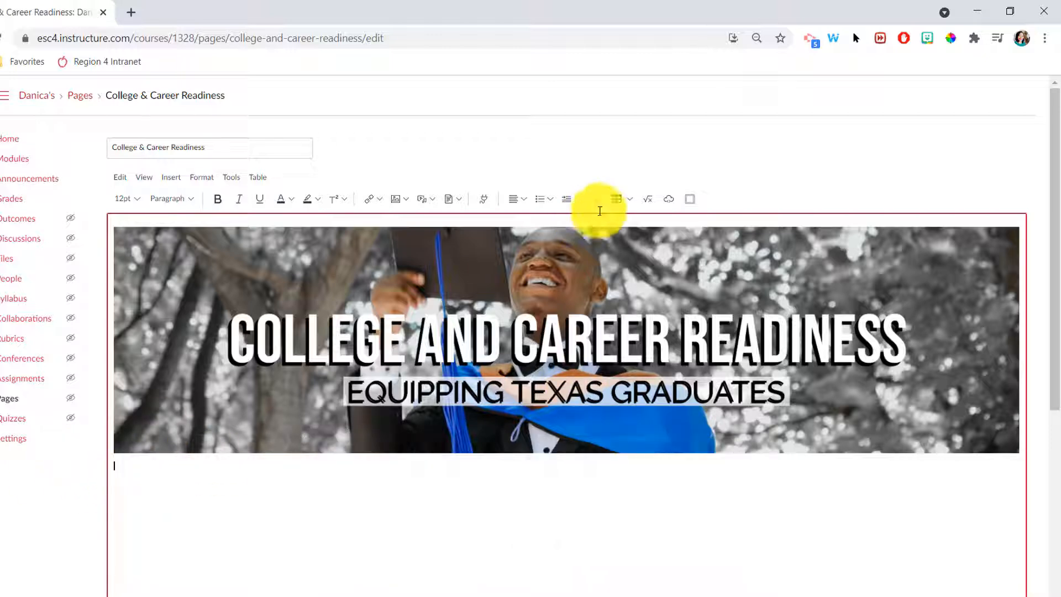
Step: Insert a 1x1 table below the banner, center it, and paste the ABOUT THIS COURSE heading
left_click(630, 199)
mouse_move(640, 221)
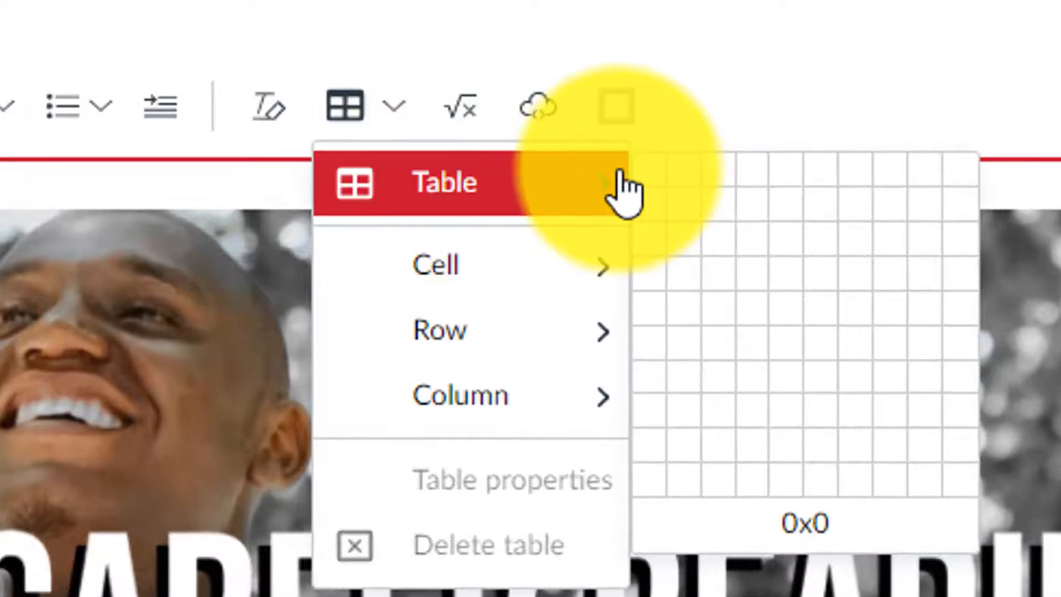
left_click(653, 169)
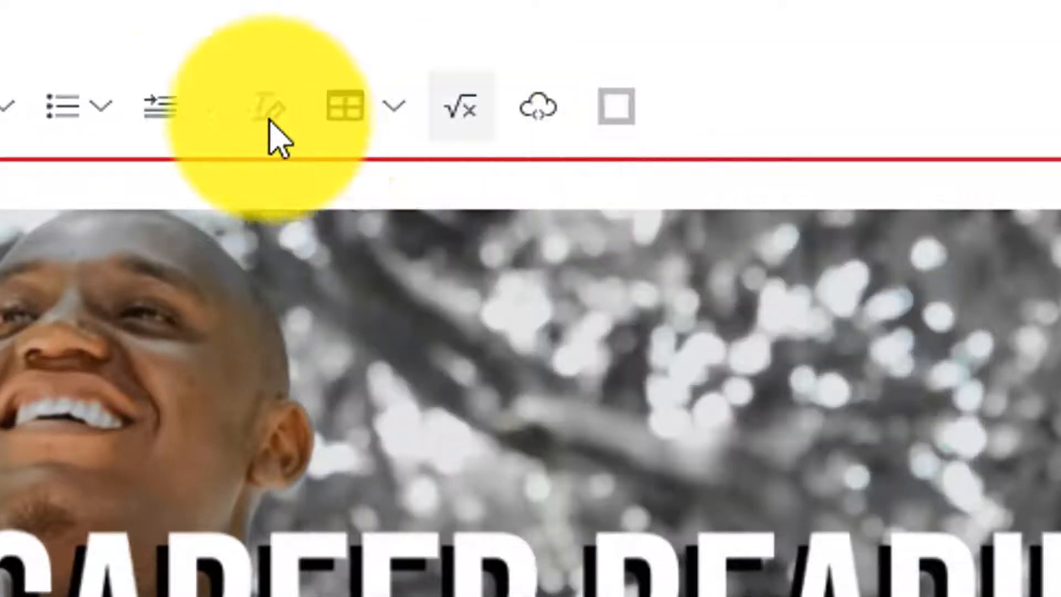
left_click(4, 106)
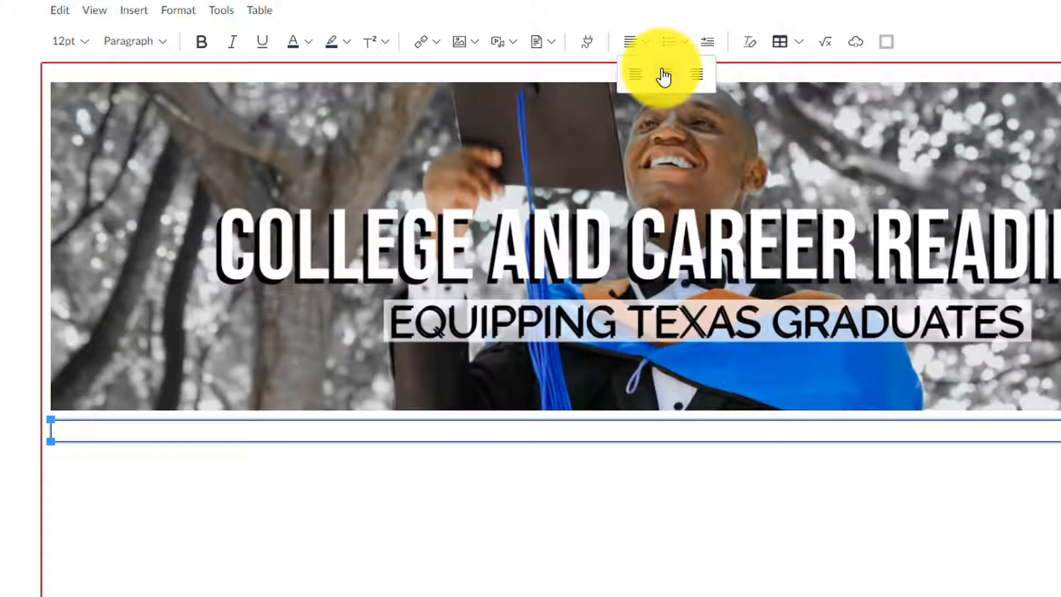
left_click(664, 76)
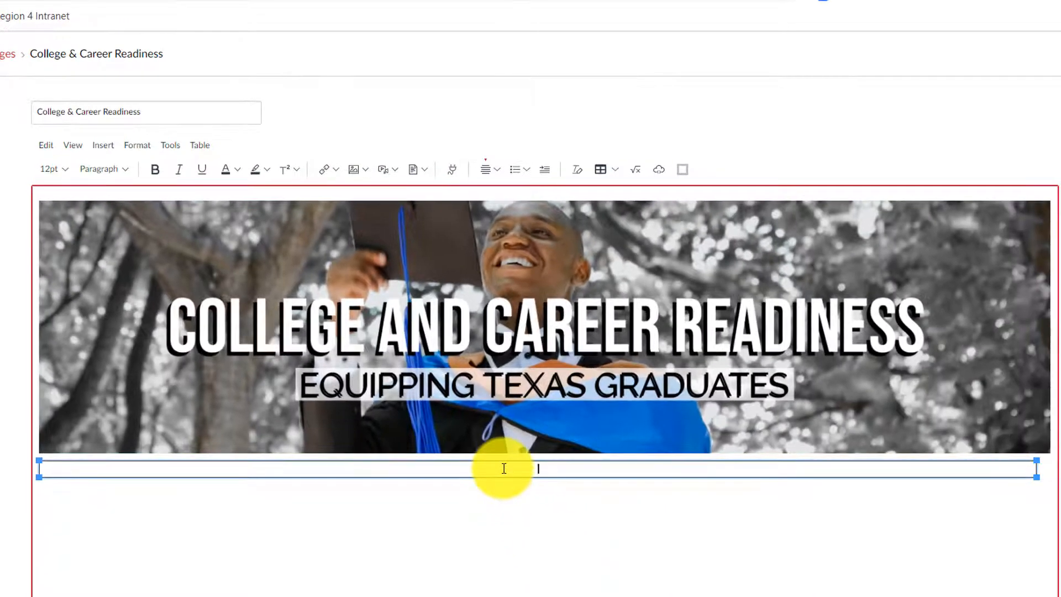
type("ABOUT THIS COURSE")
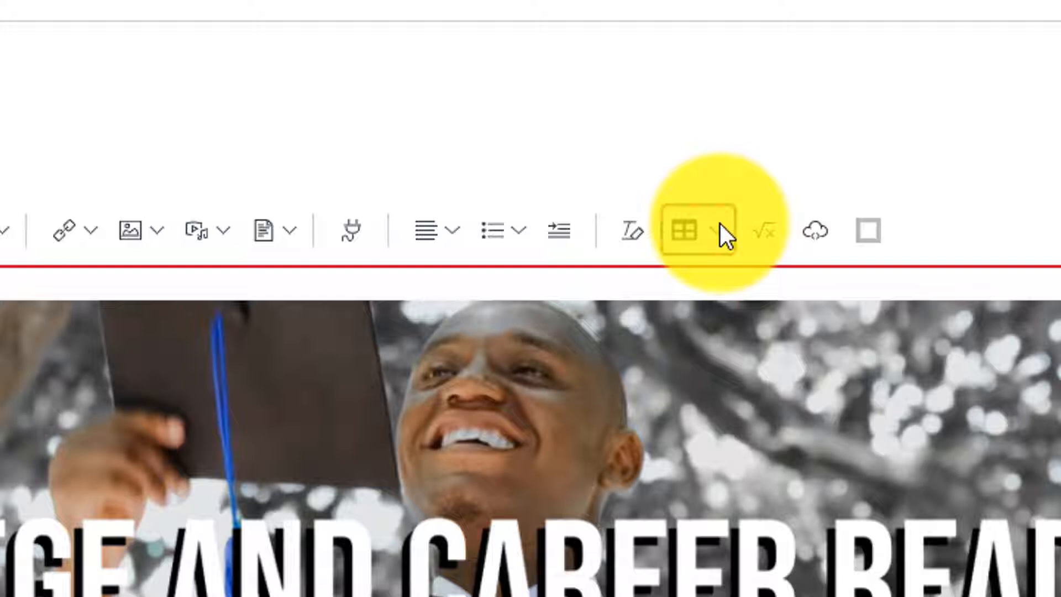
Step: Set the ABOUT THIS COURSE table background to blue #236FA1 in Table properties
left_click(720, 225)
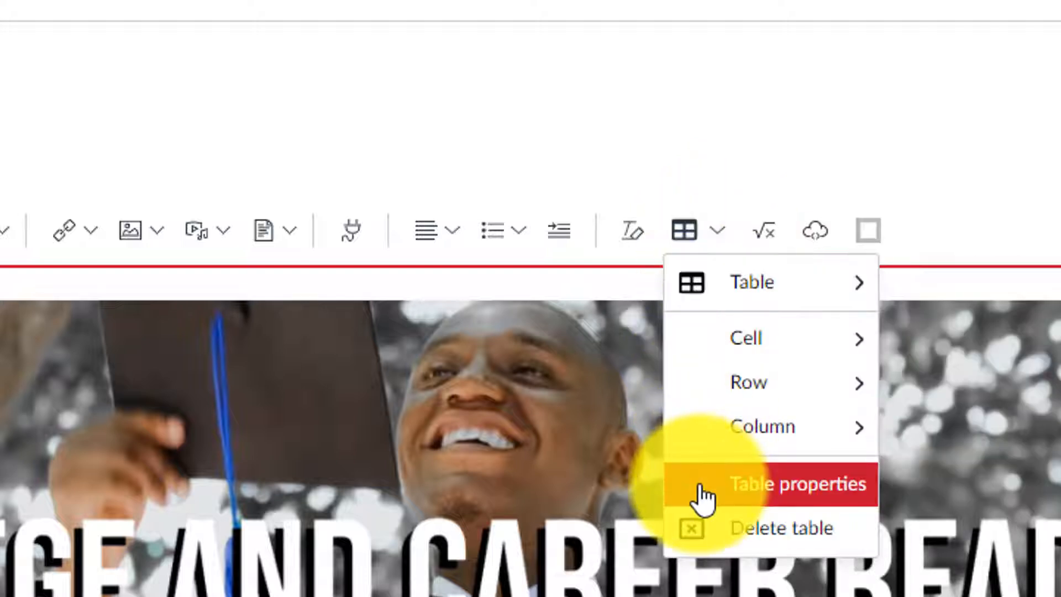
left_click(704, 494)
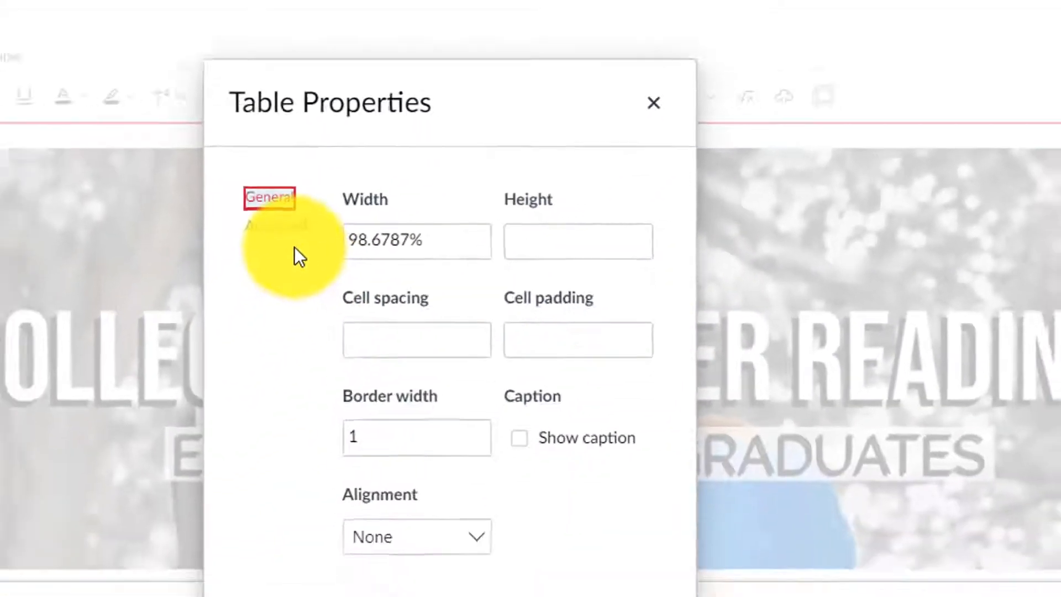
left_click(278, 227)
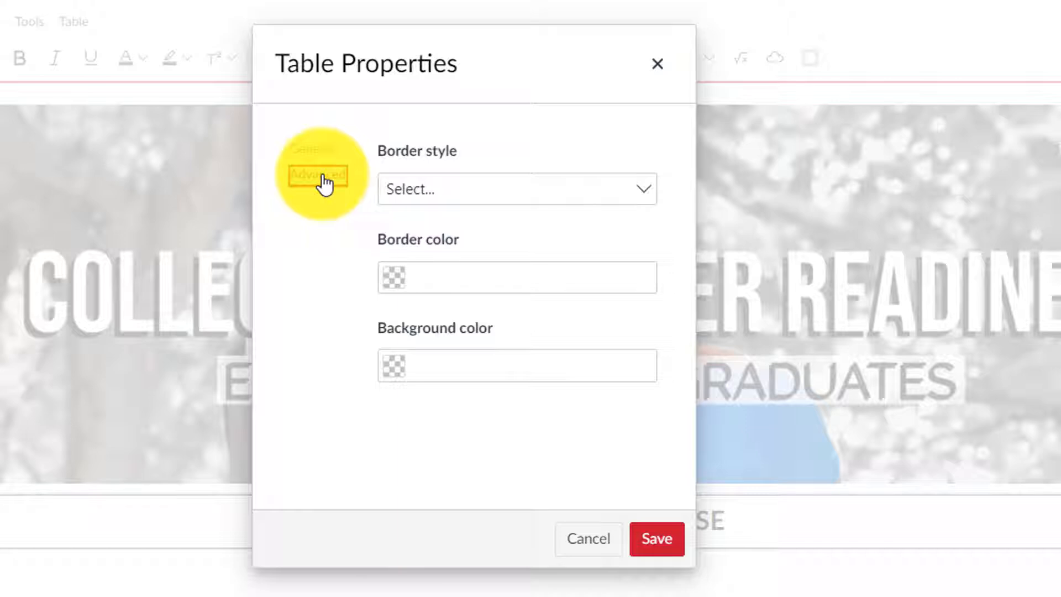
left_click(398, 371)
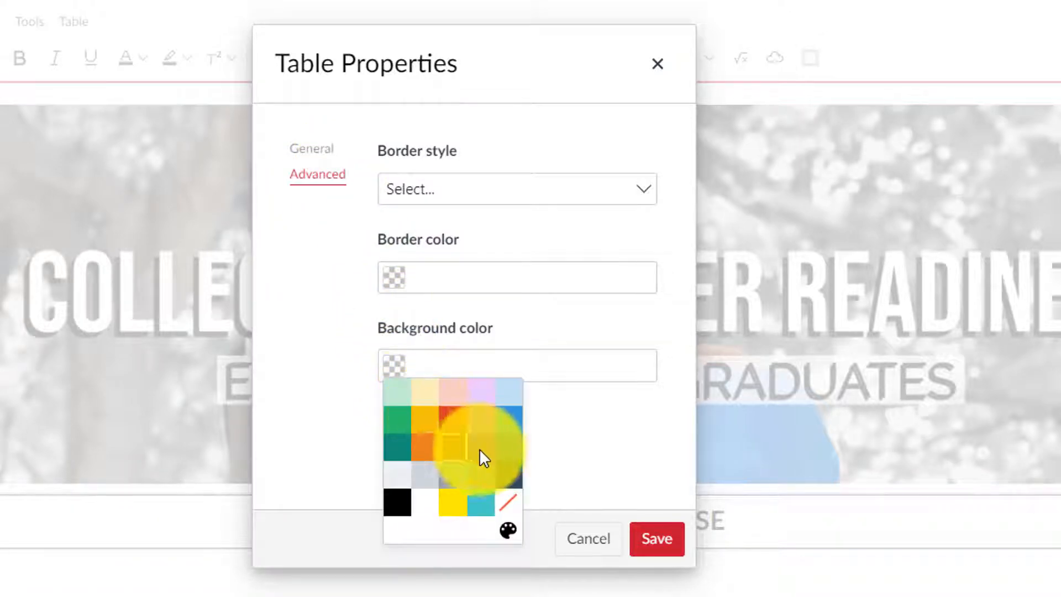
left_click(510, 449)
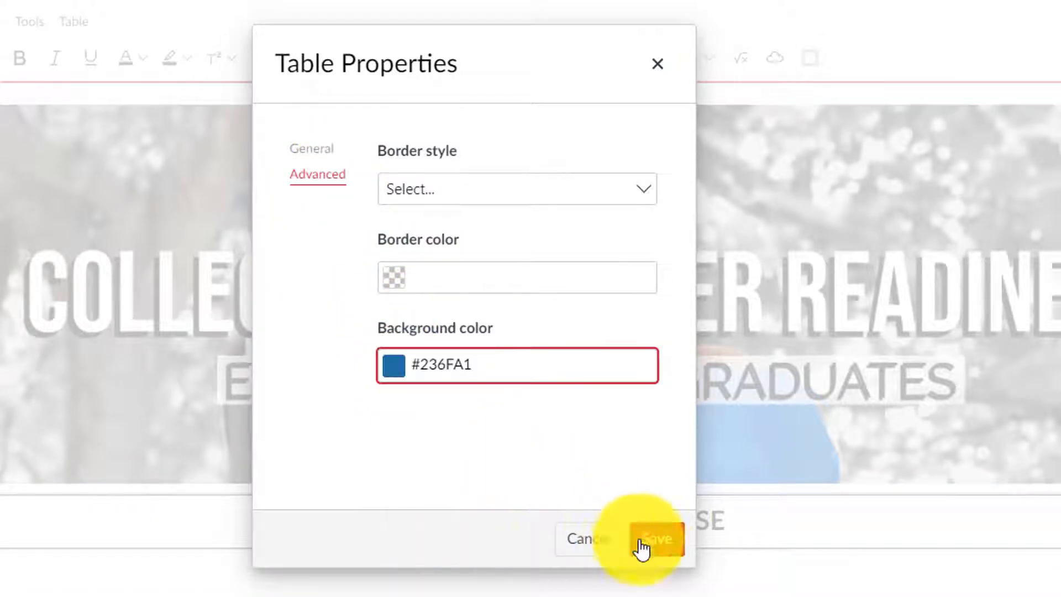
left_click(660, 551)
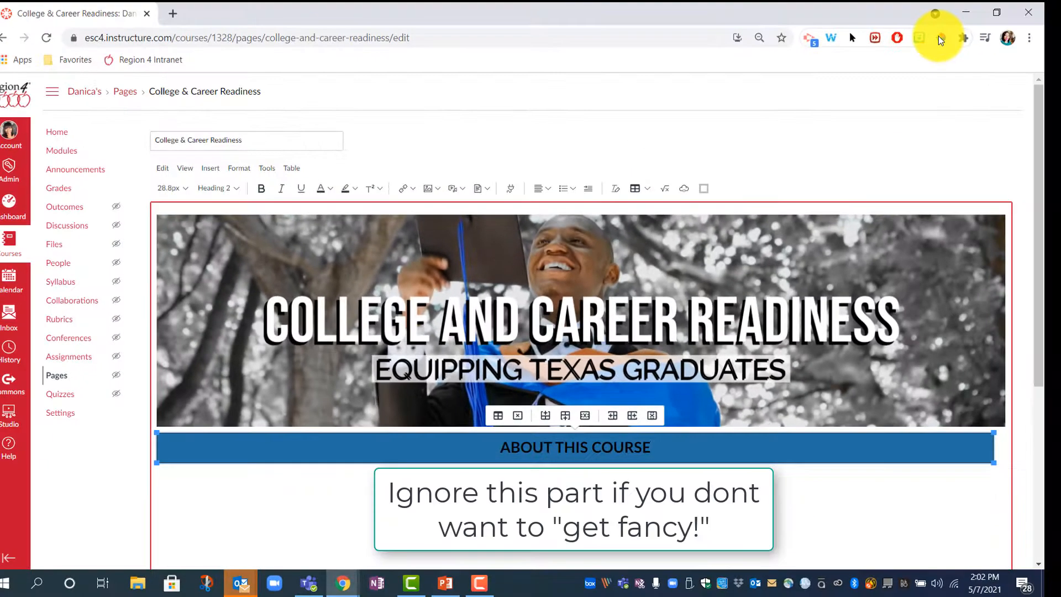
Step: Sample the banner's blue with ColorPick and copy its hex value #006BD0
left_click(942, 39)
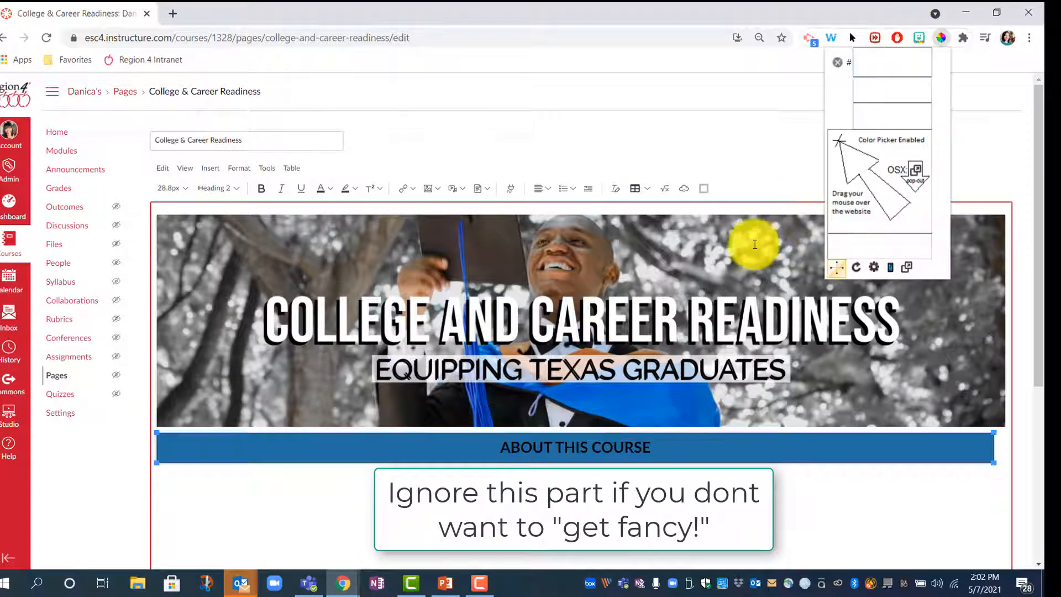
left_click(652, 399)
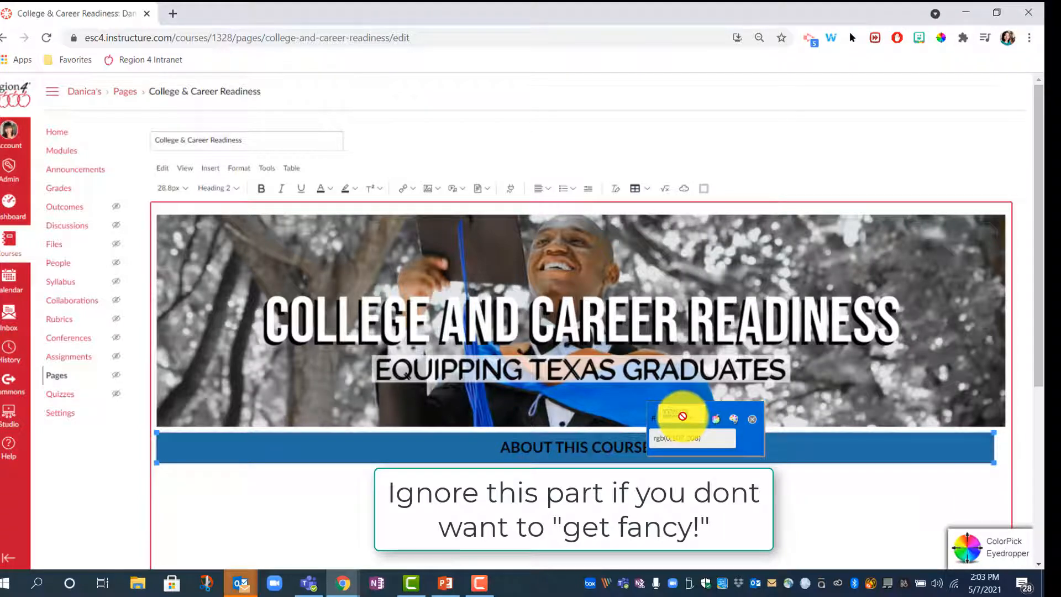
right_click(683, 416)
left_click(706, 427)
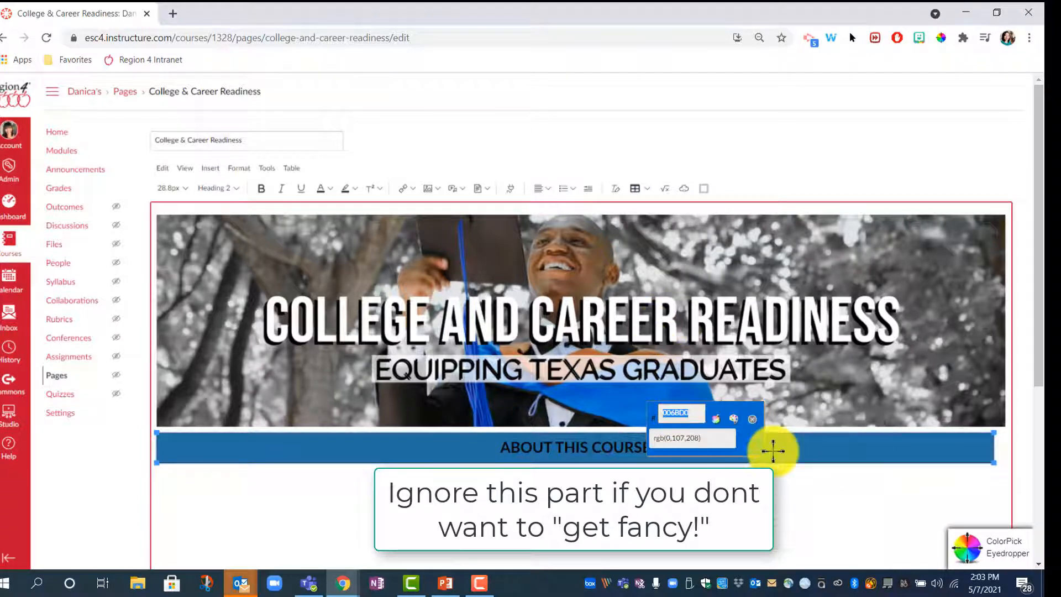
key("Tab")
left_click(753, 424)
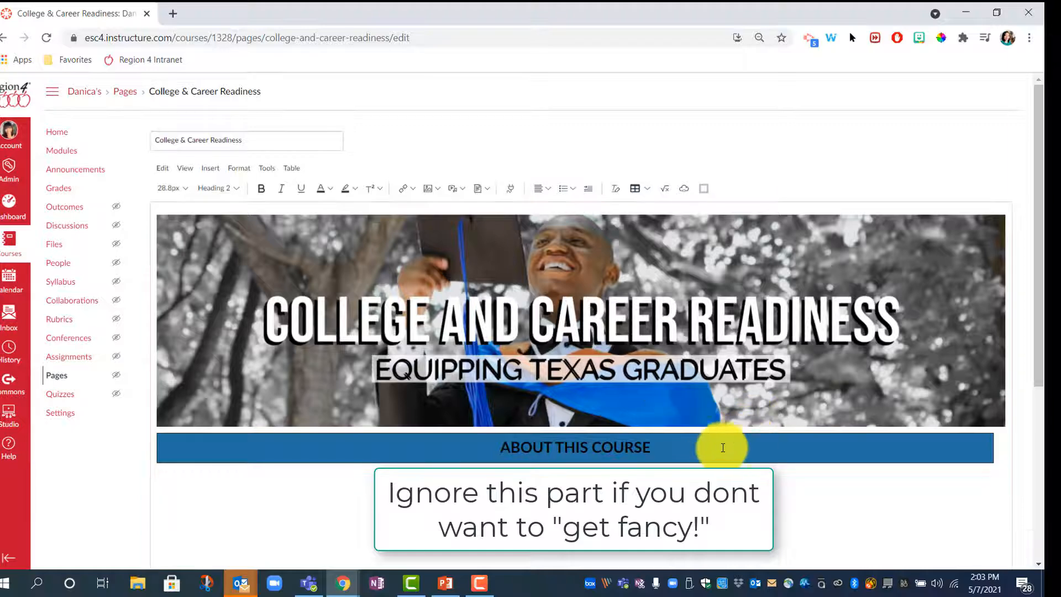
Step: Change the table's background colour to the pasted #006BD0
left_click(718, 449)
left_click(644, 190)
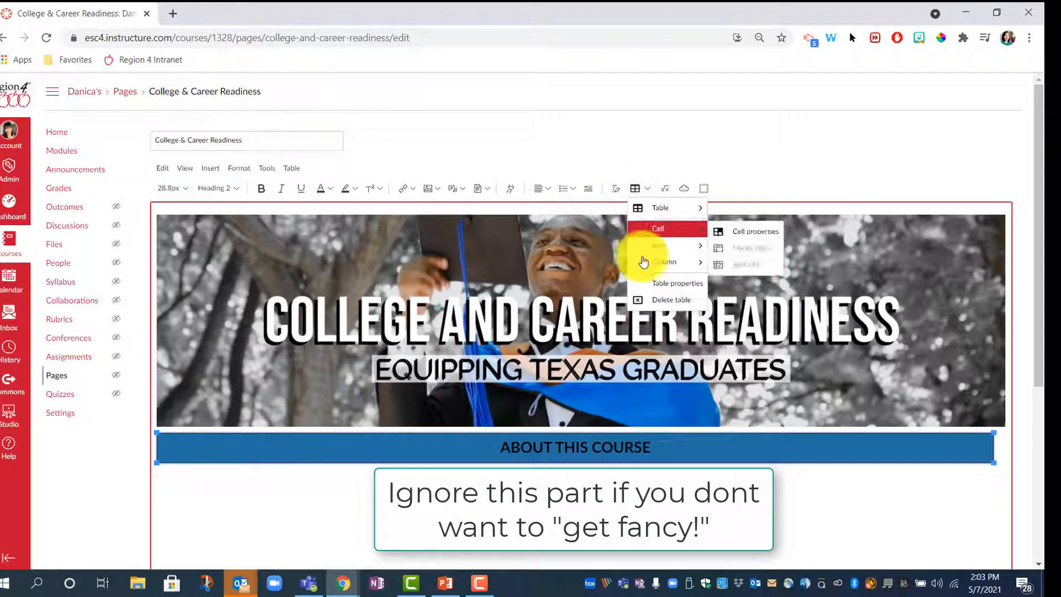
left_click(647, 284)
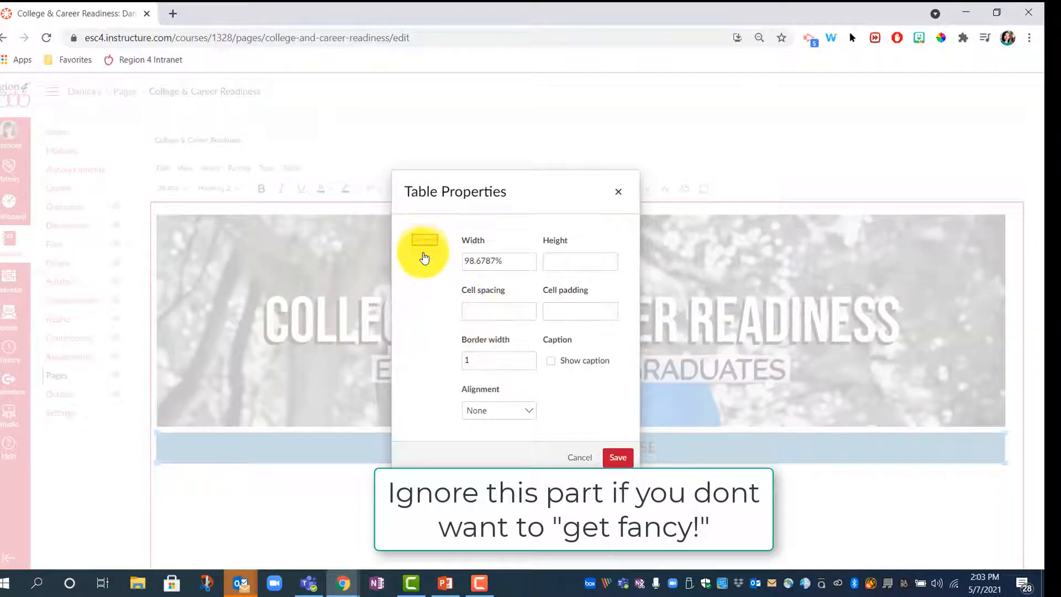
left_click(428, 255)
left_click(492, 360)
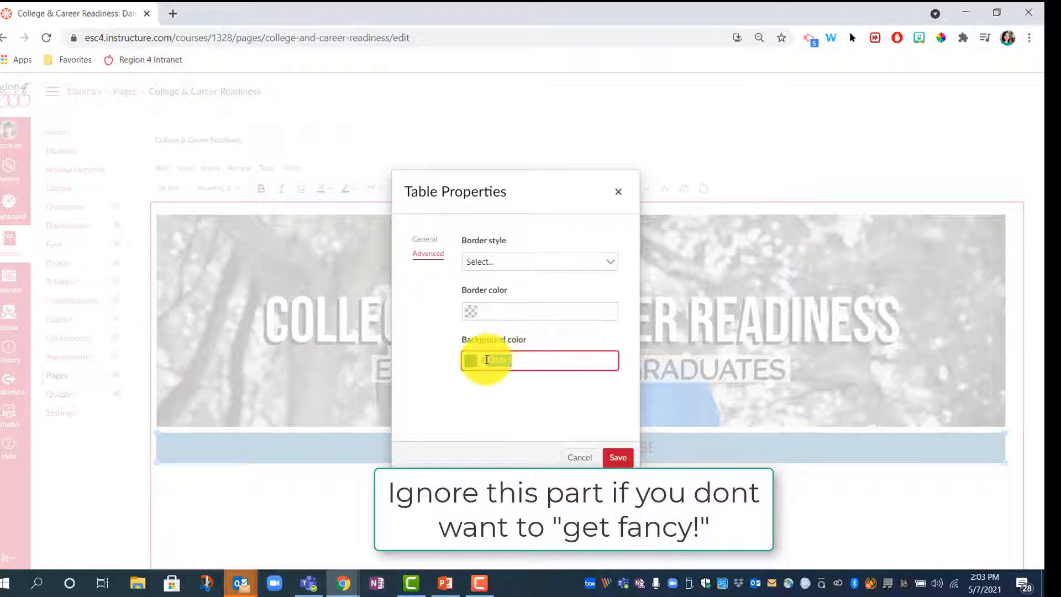
type("#006BD0")
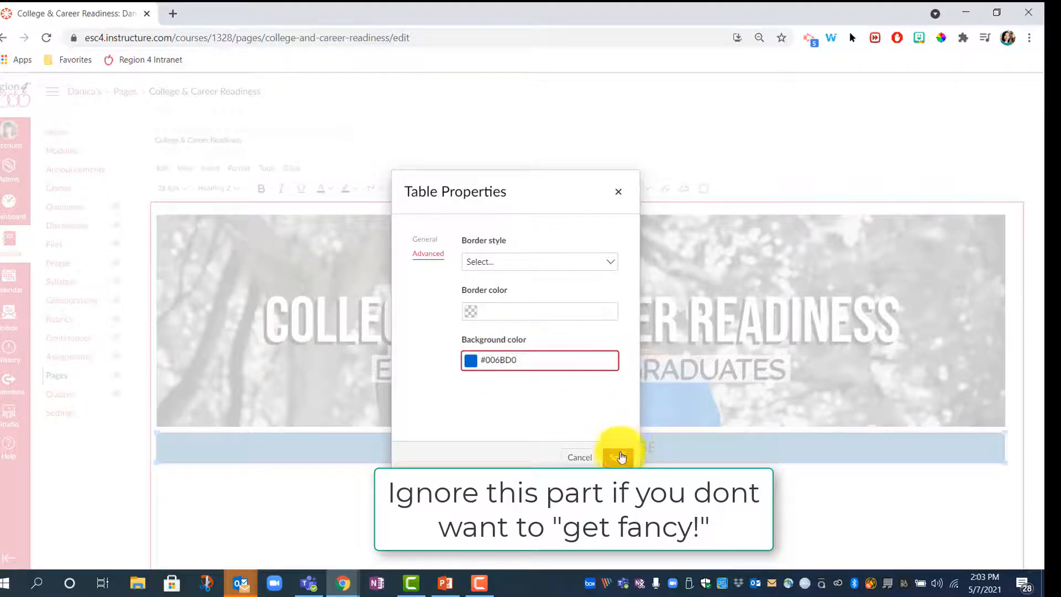
left_click(619, 458)
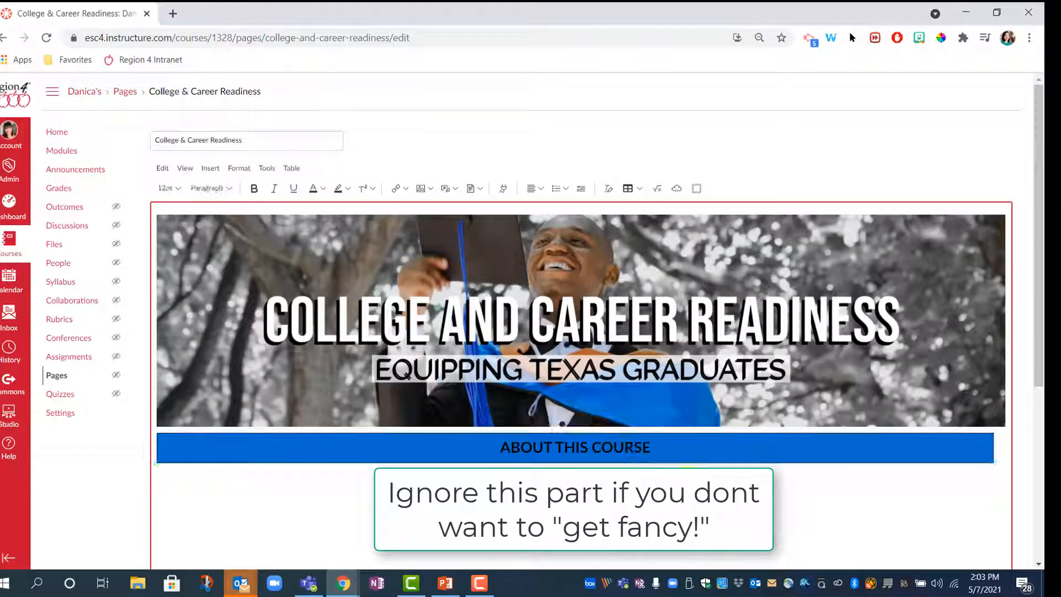
Step: Make the ABOUT THIS COURSE heading text white
left_click(482, 447)
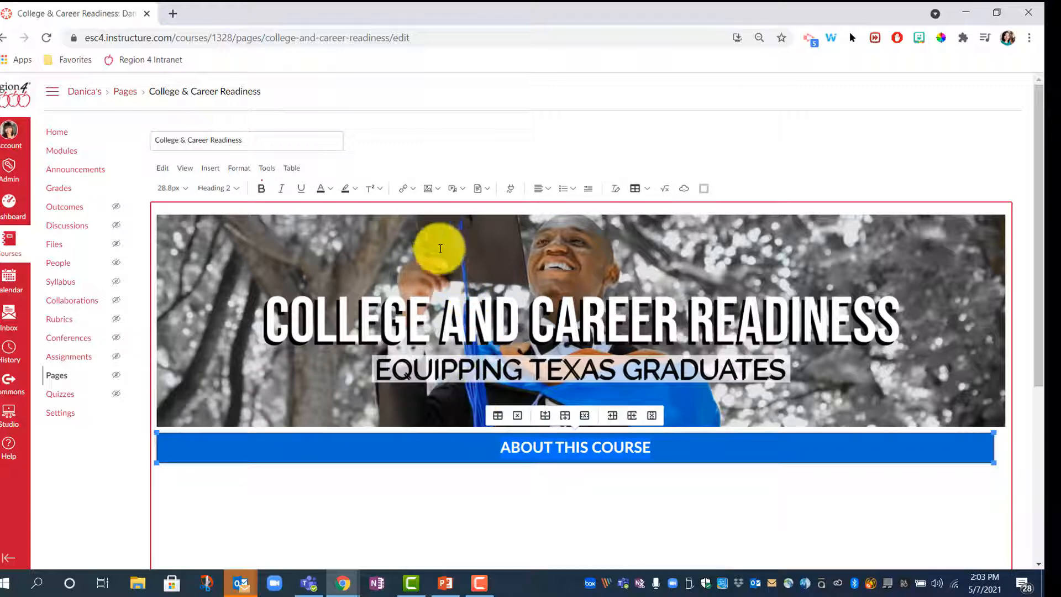
left_click(329, 189)
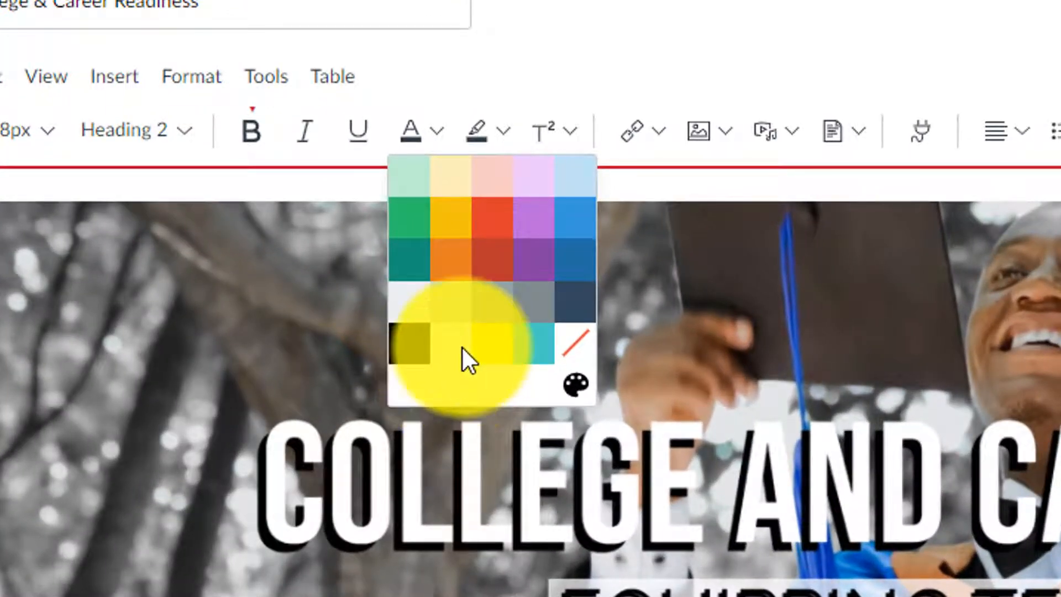
left_click(462, 349)
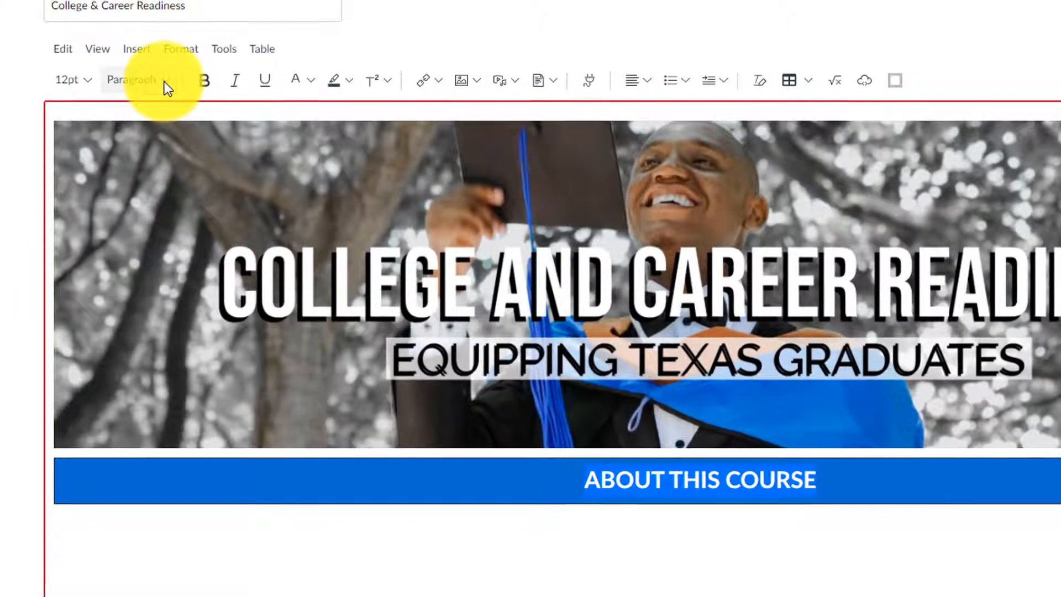
Step: Format the ABOUT THIS COURSE heading as Heading 2
left_click(92, 76)
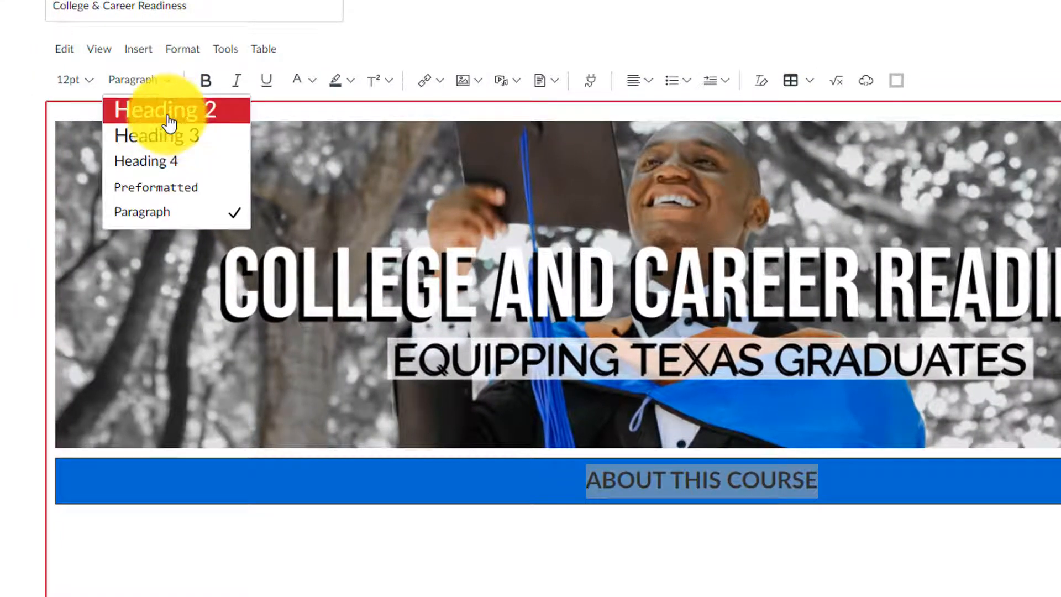
left_click(170, 114)
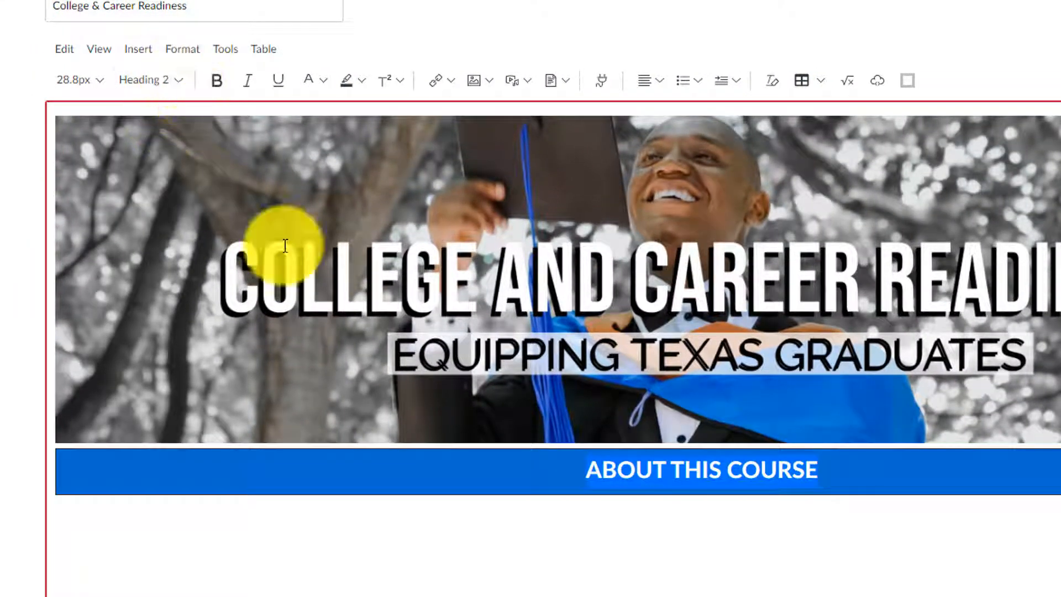
left_click(727, 530)
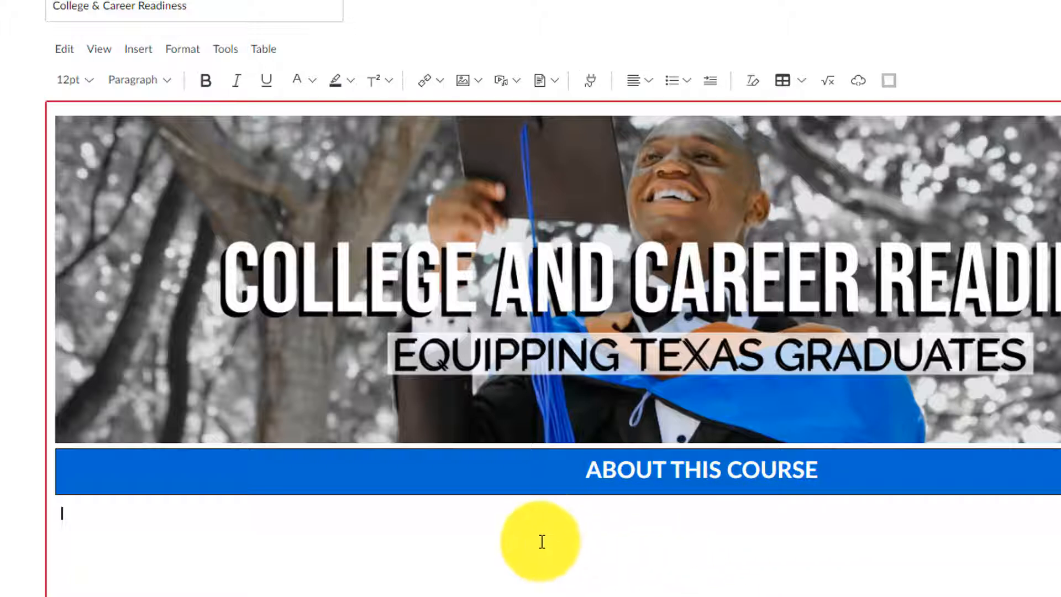
Step: Set the table's border colour to #006bd0, matching its background
left_click(978, 485)
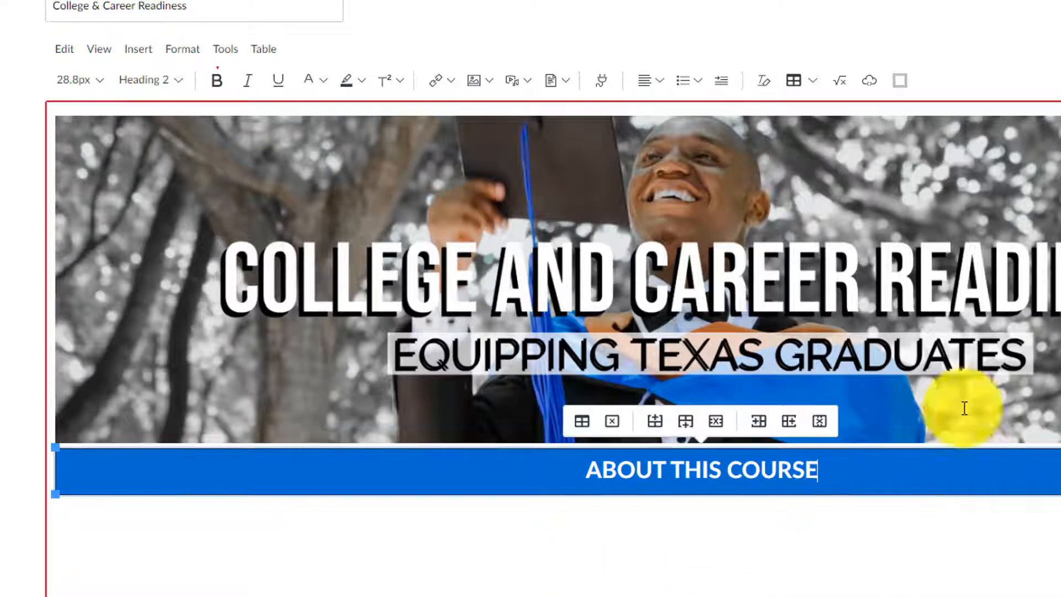
left_click(811, 81)
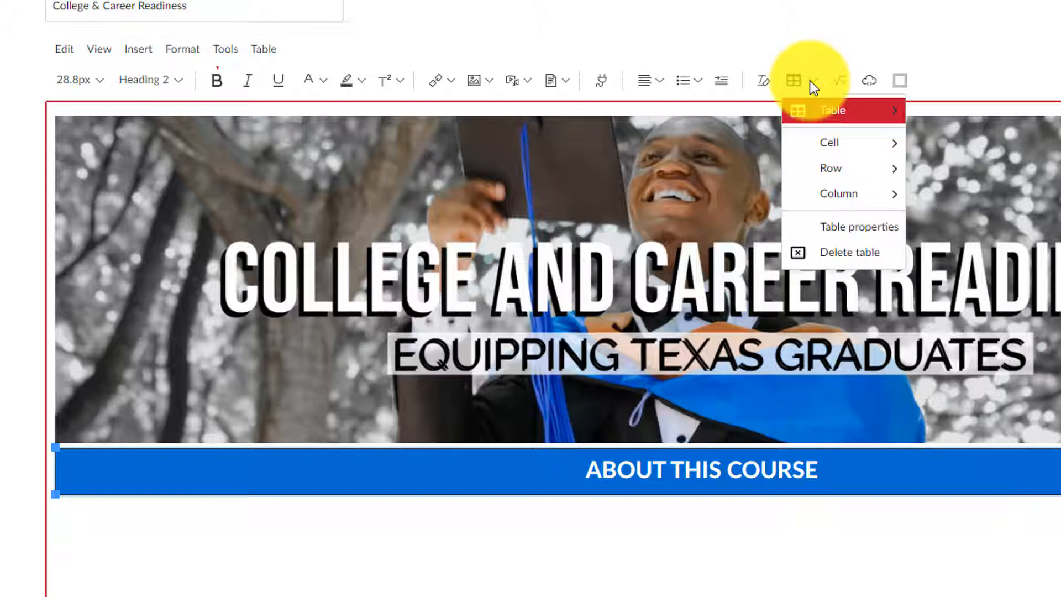
left_click(857, 228)
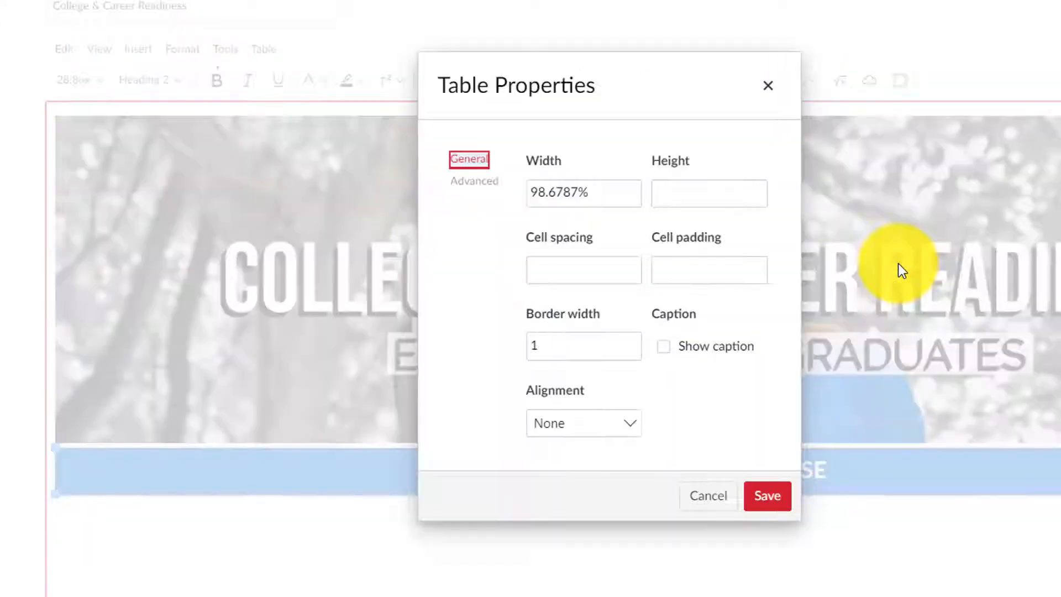
left_click(490, 190)
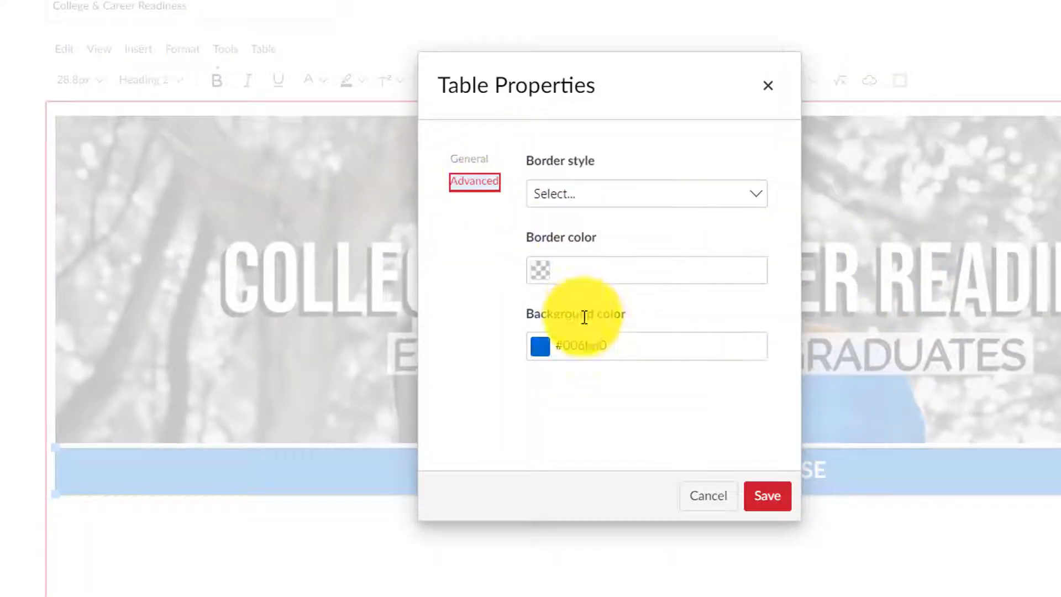
left_click_drag(608, 345, 558, 345)
key("ctrl+c")
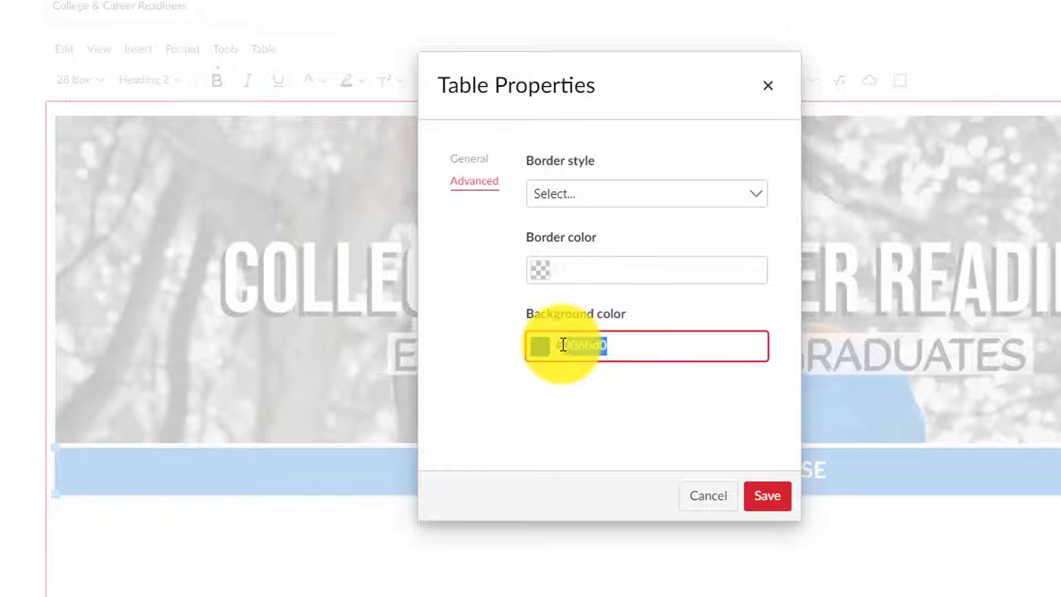
left_click(586, 263)
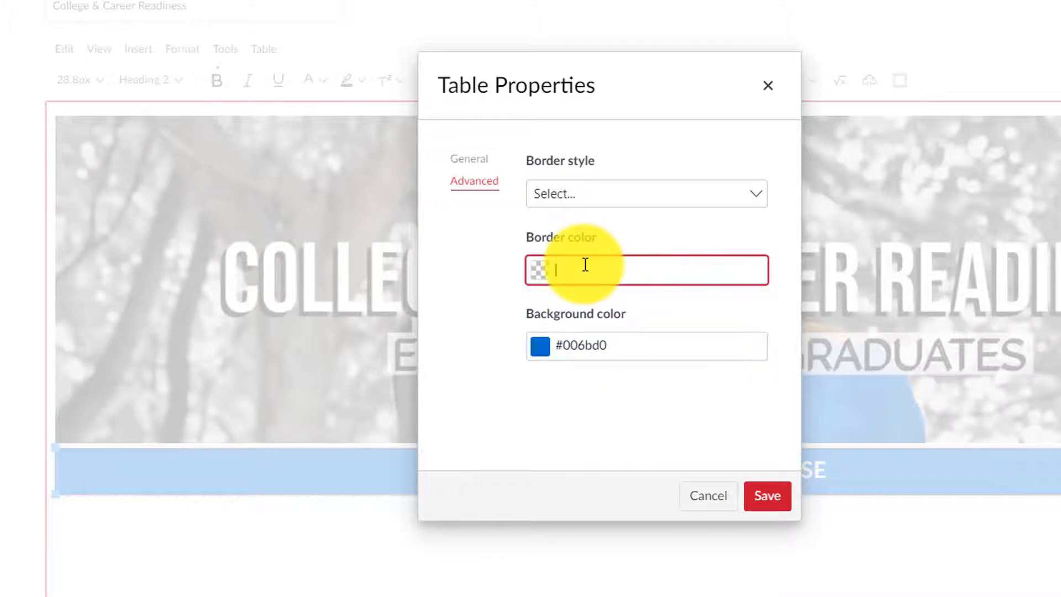
key("ctrl+v")
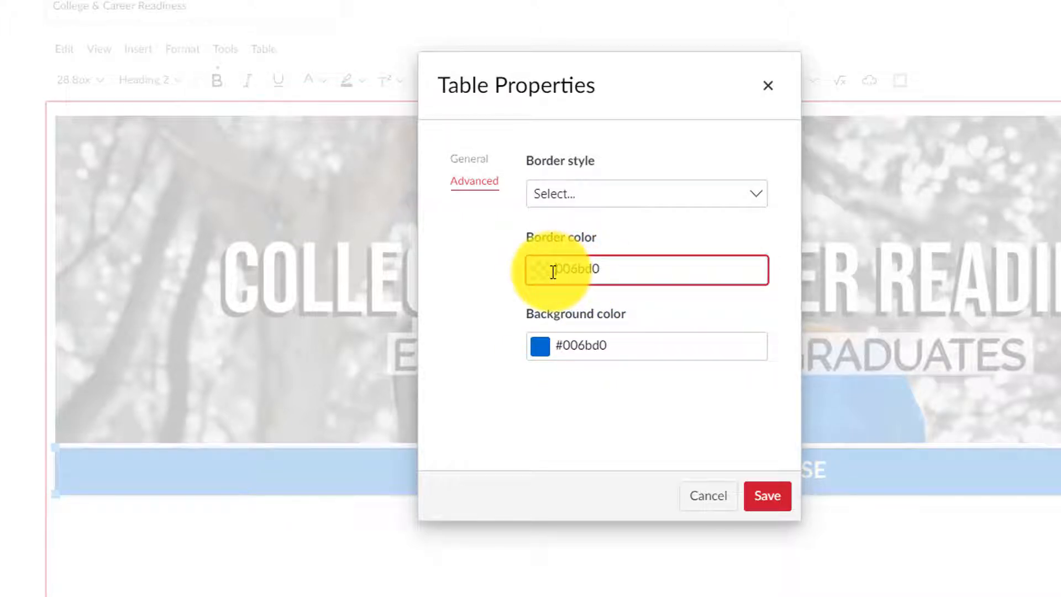
left_click(766, 500)
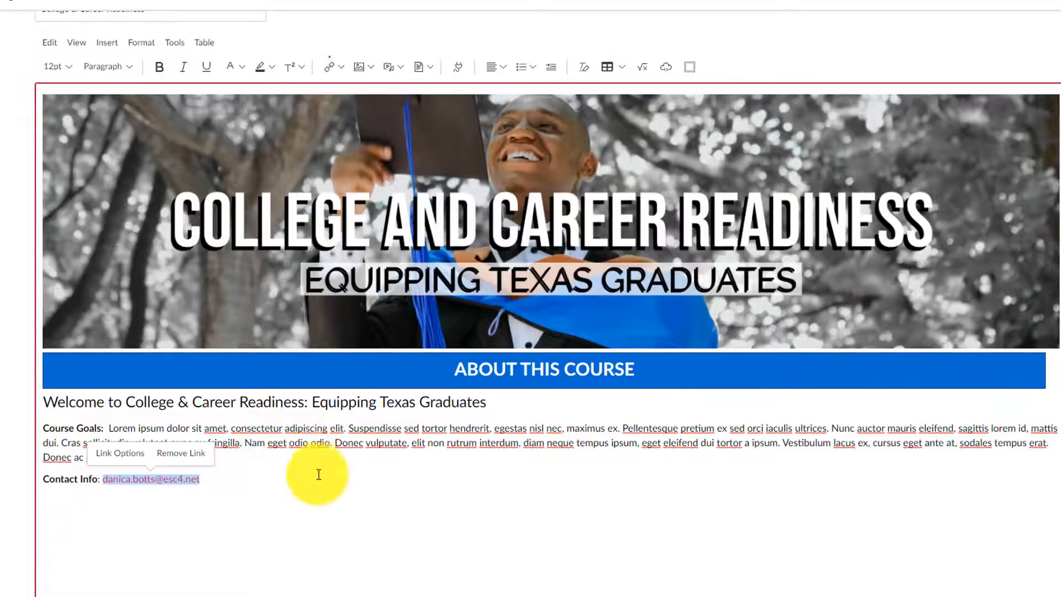
Step: Place the caret on the empty line below the Contact Info line
left_click(262, 552)
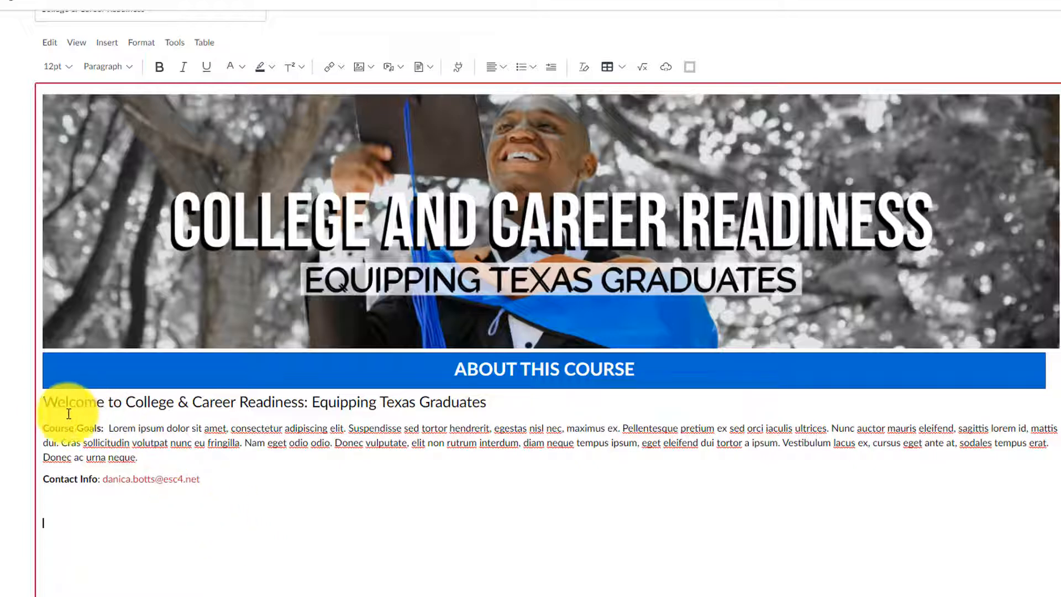
Step: Insert profile.jpg from User Images at the welcome heading's start and float it left
left_click(39, 401)
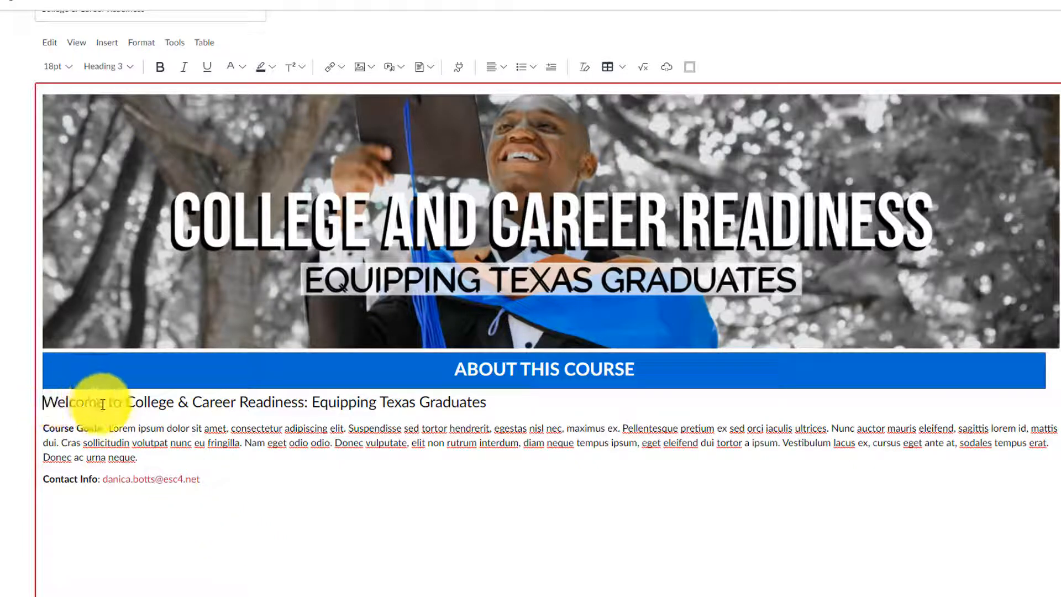
left_click(367, 65)
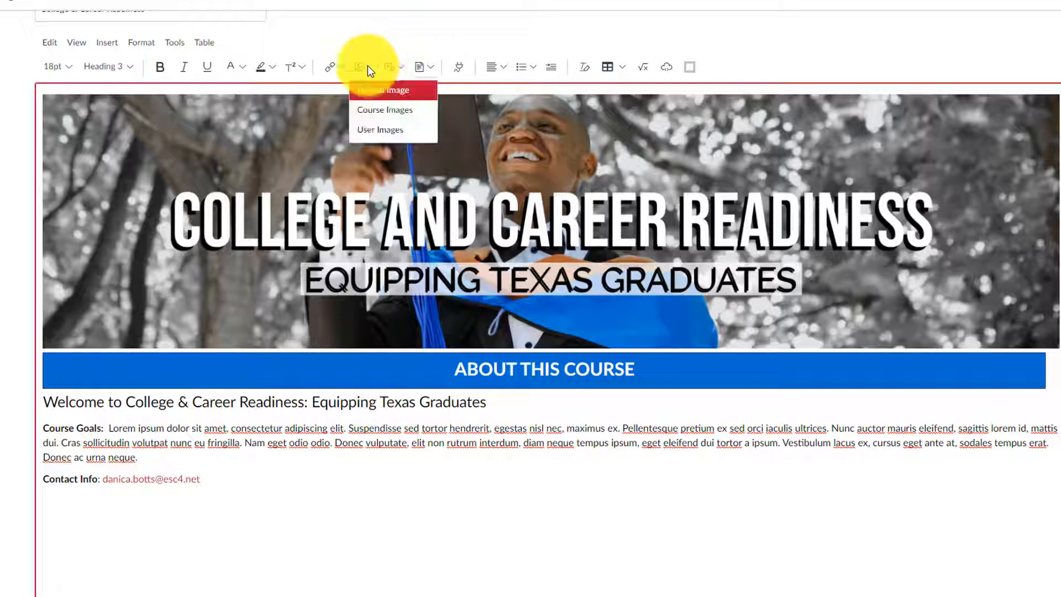
left_click(377, 131)
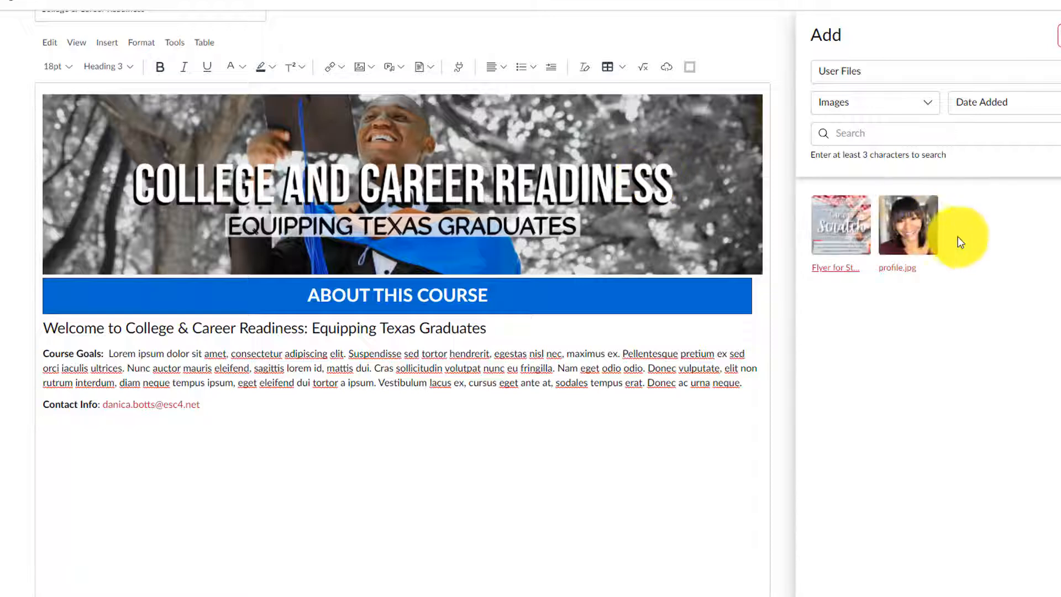
left_click(931, 224)
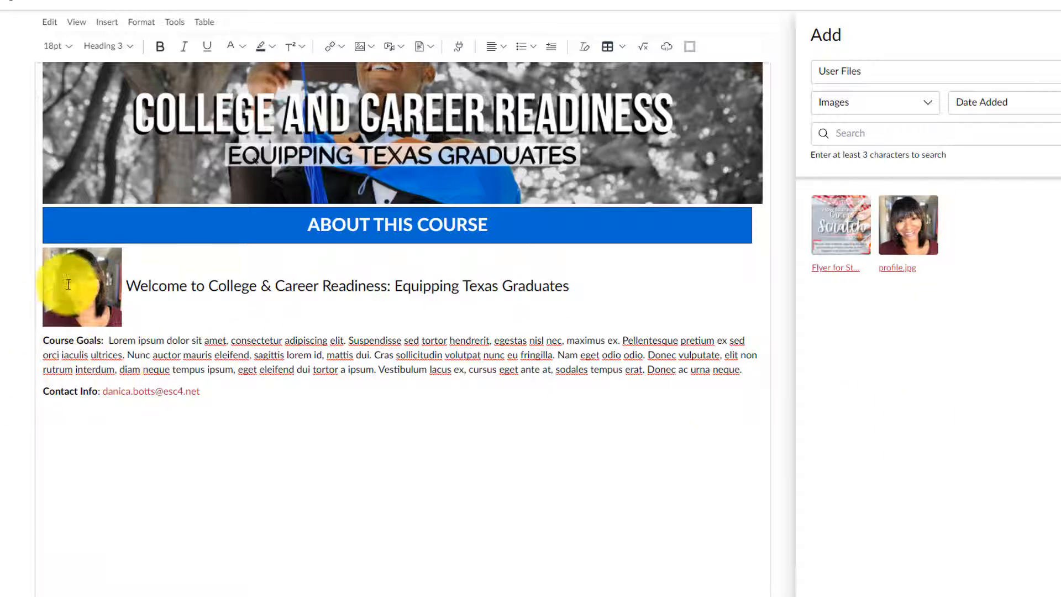
left_click(1060, 40)
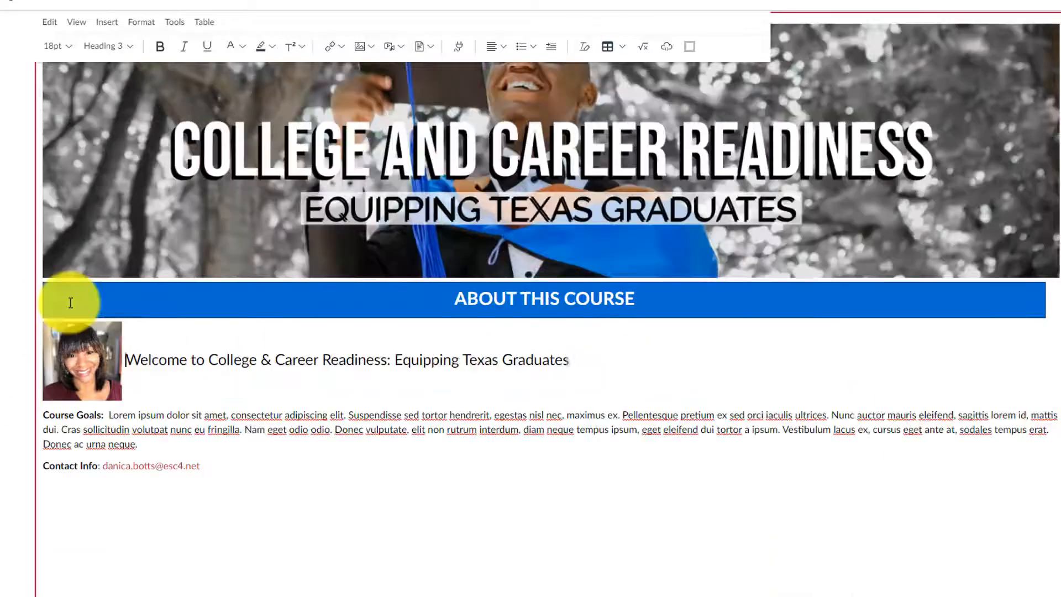
left_click(115, 364)
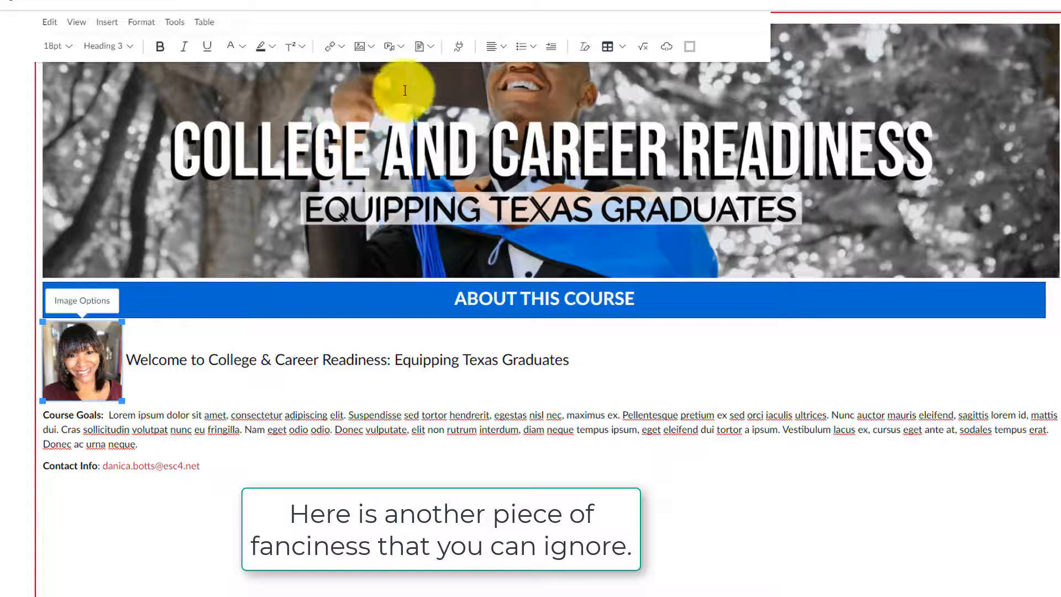
left_click(506, 45)
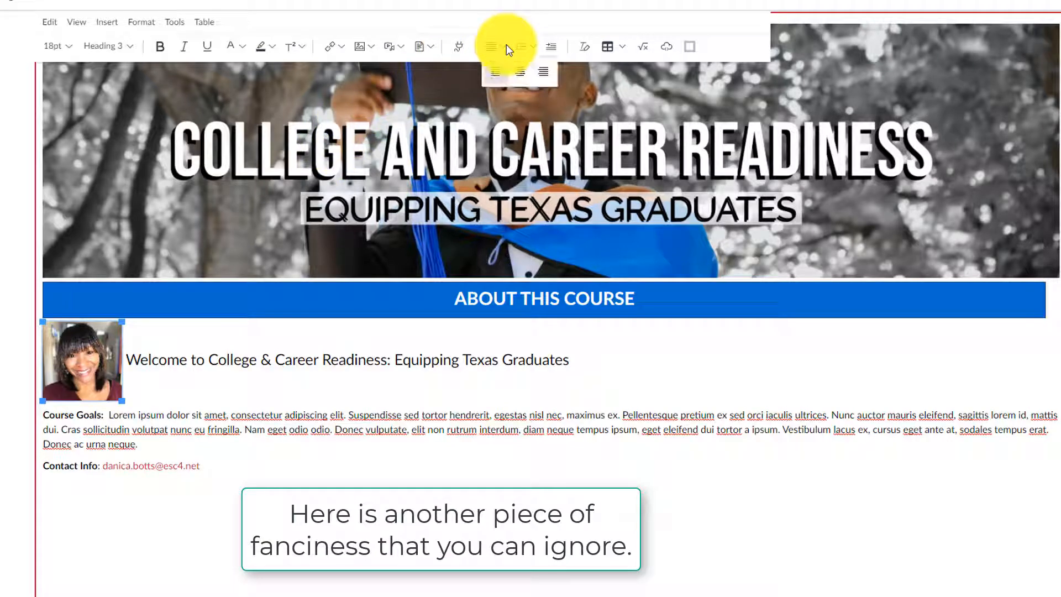
left_click(496, 77)
left_click(234, 433)
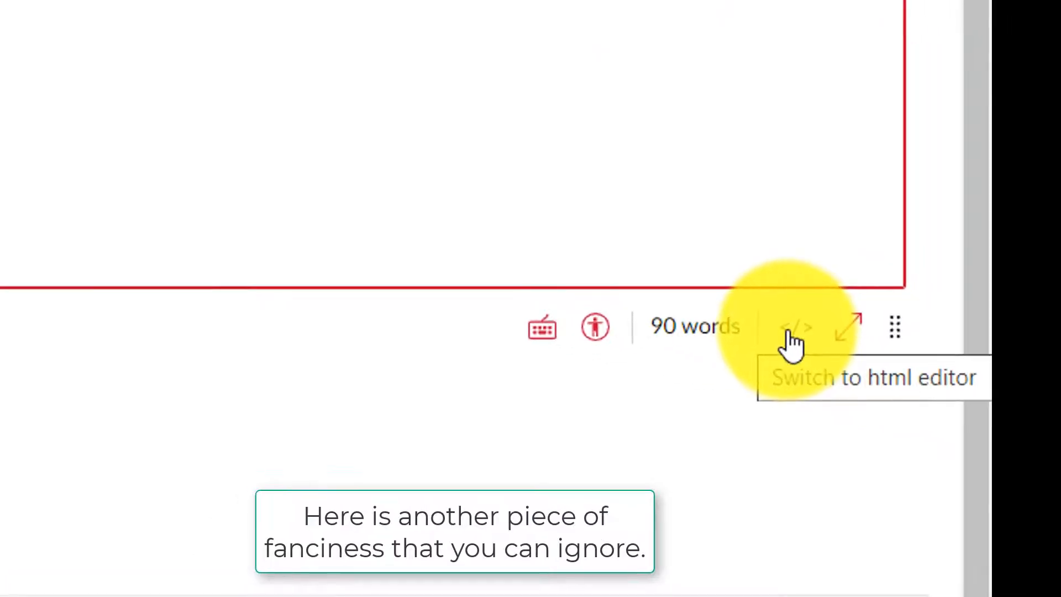
Step: In the HTML editor, add 'padding:right: 20px' after float: left in the photo's style
left_click(789, 332)
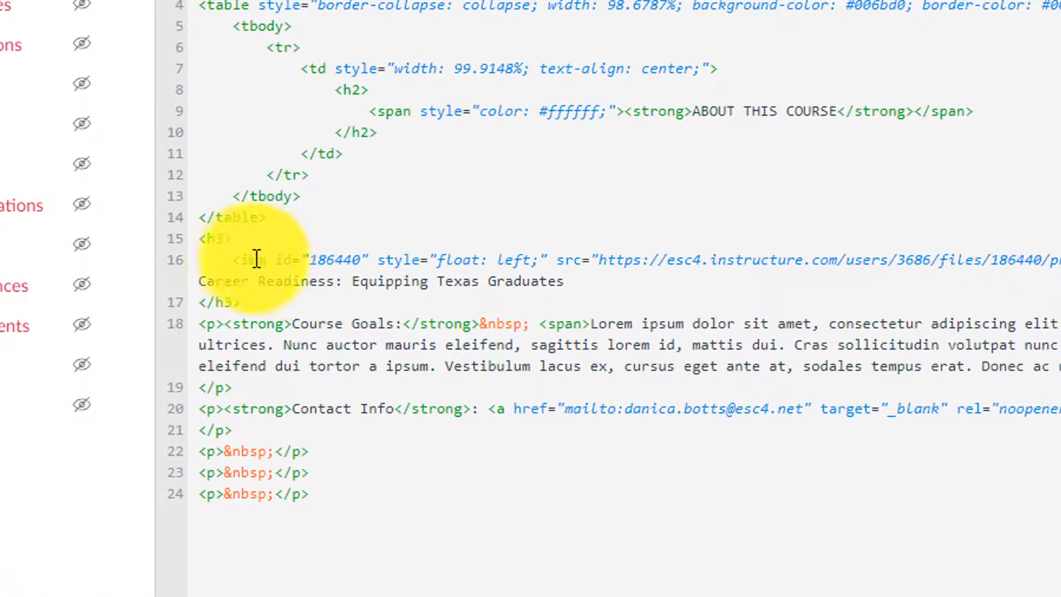
left_click_drag(241, 258, 403, 268)
left_click(431, 260)
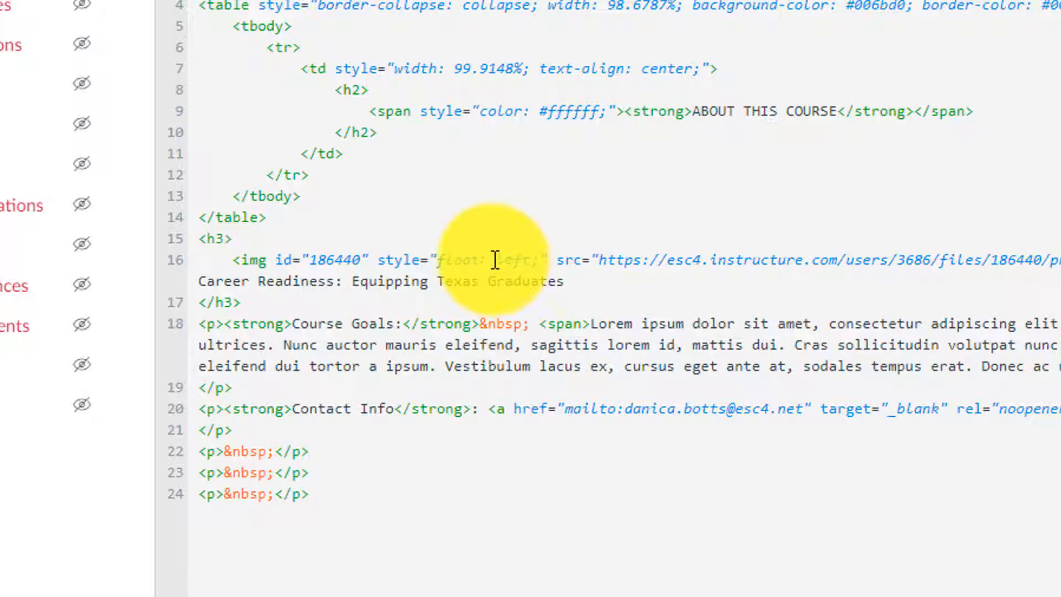
left_click(540, 259)
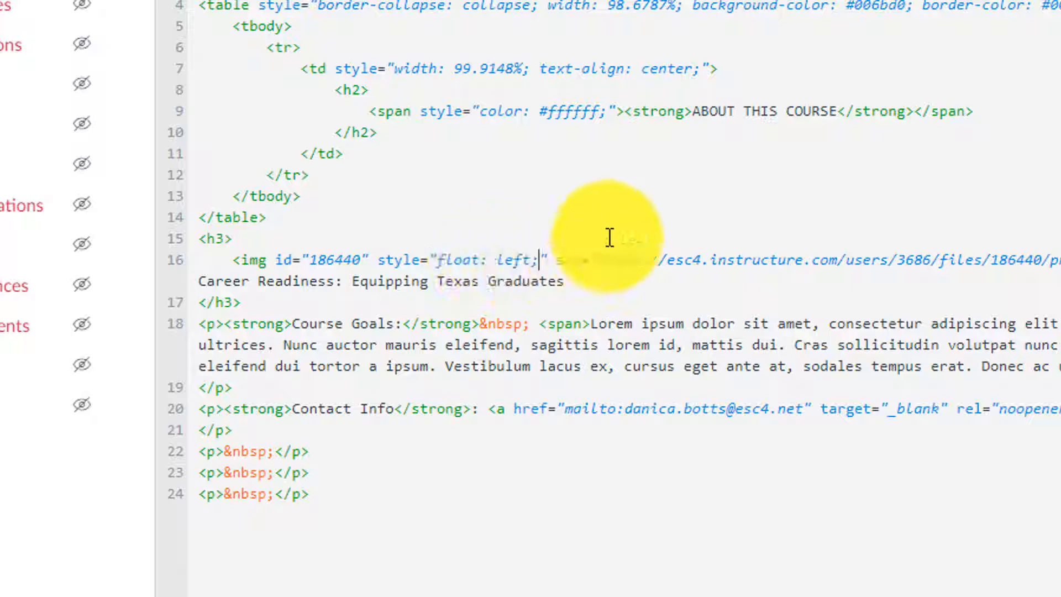
type("pa")
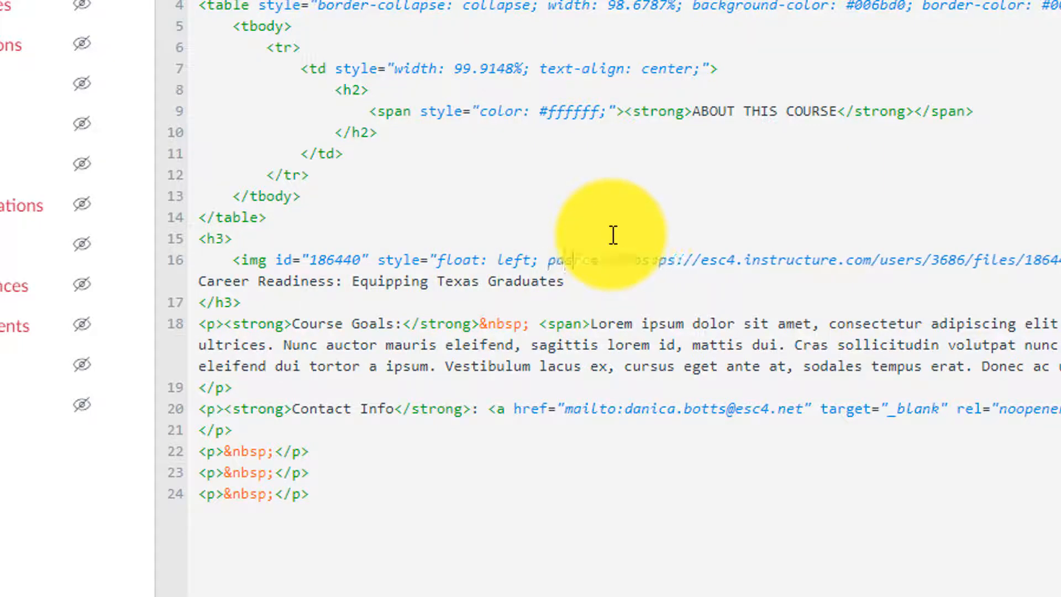
type("dding:")
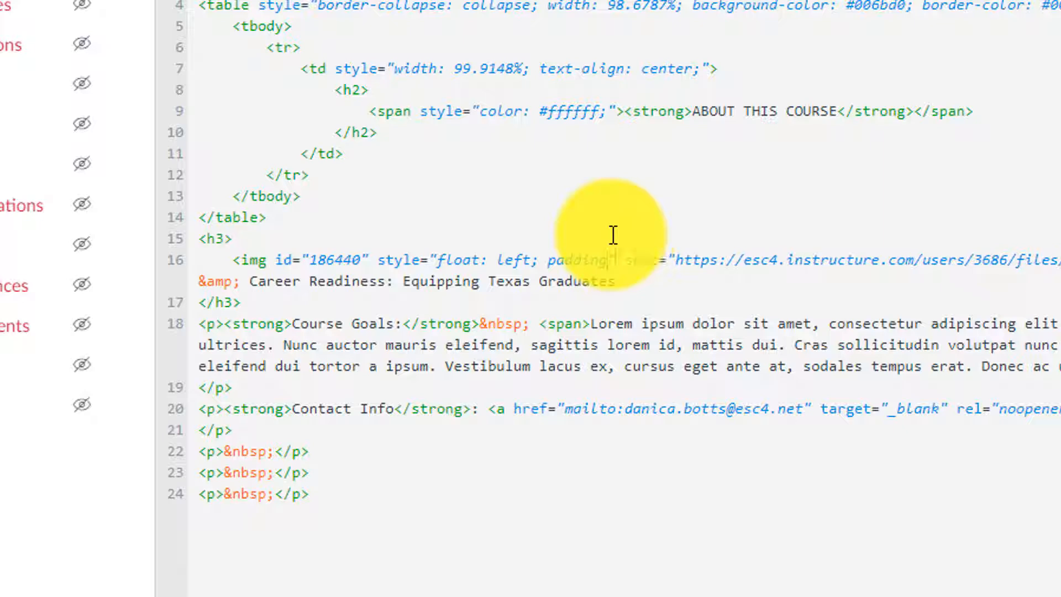
type("right")
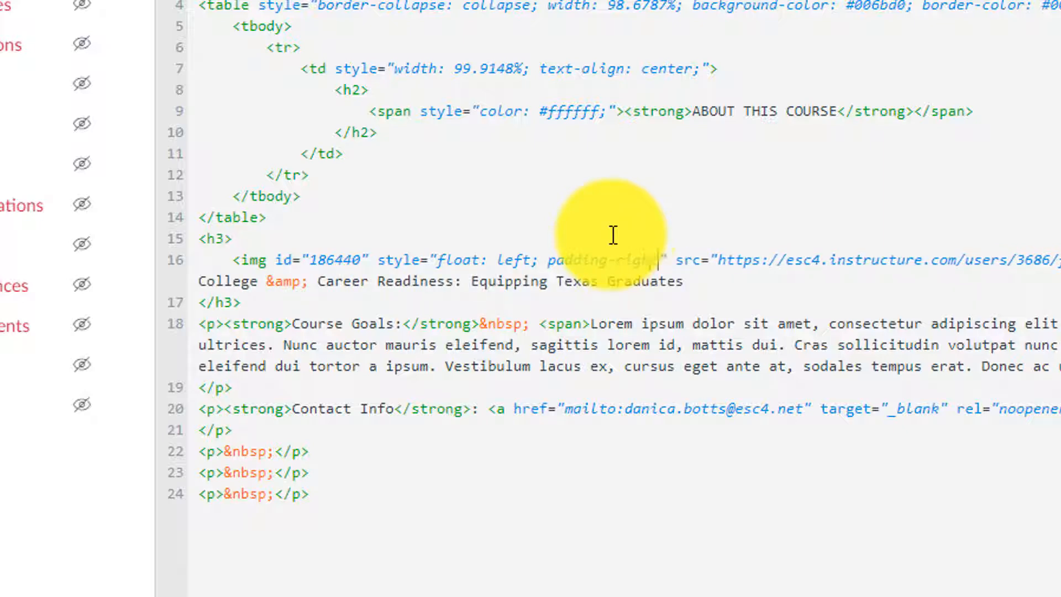
type(": 20px")
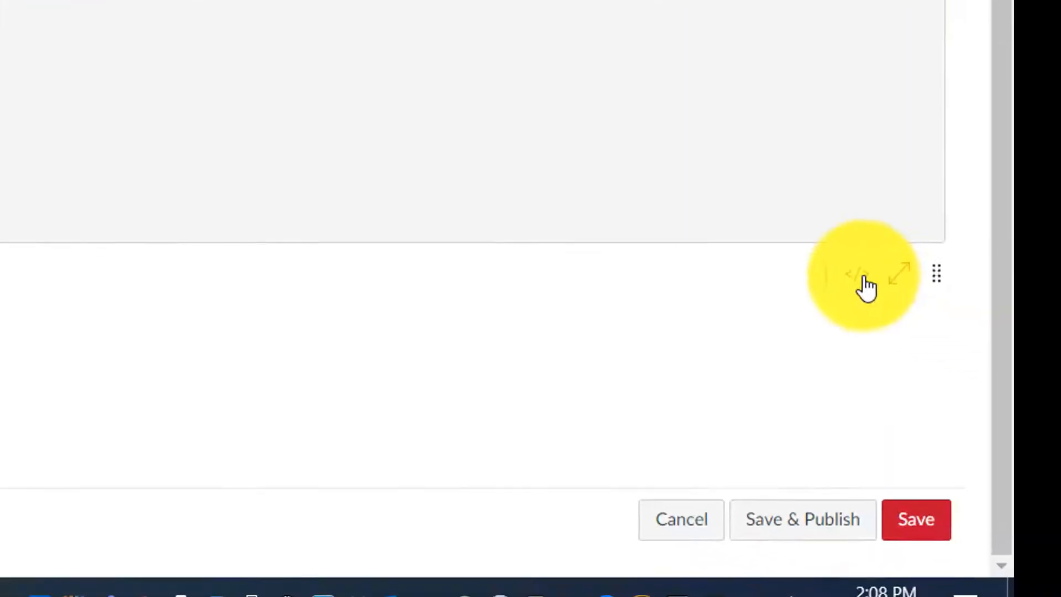
left_click(866, 286)
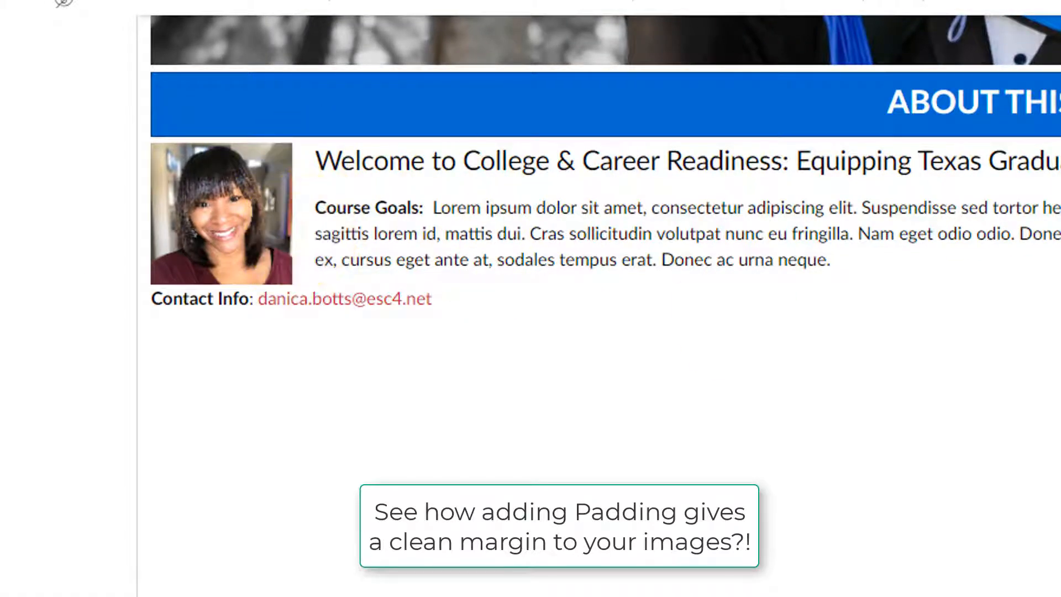
Step: Insert a one-cell table below the Contact Info line
left_click(505, 294)
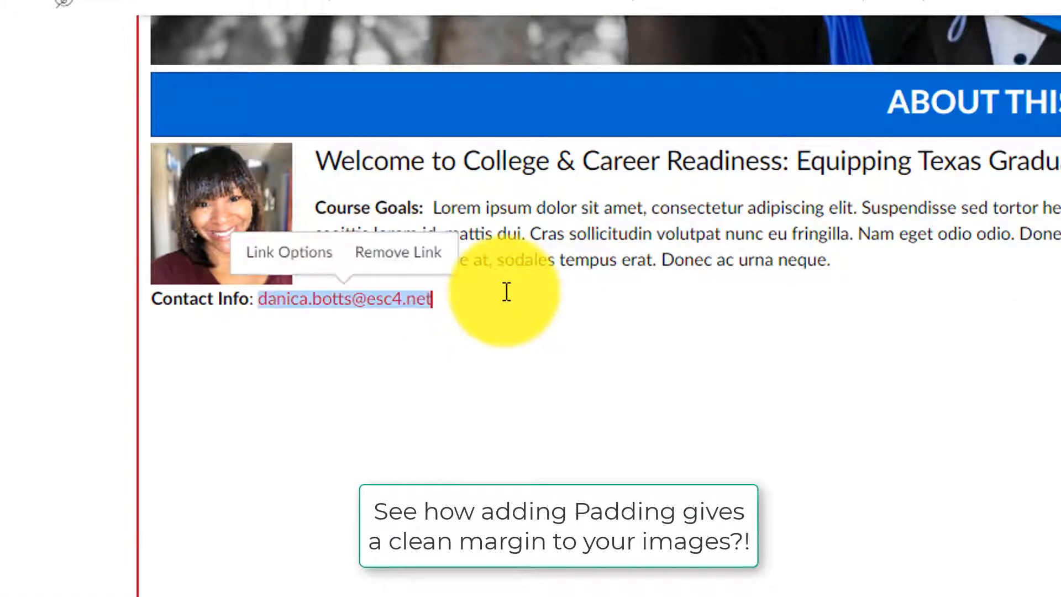
key("Right")
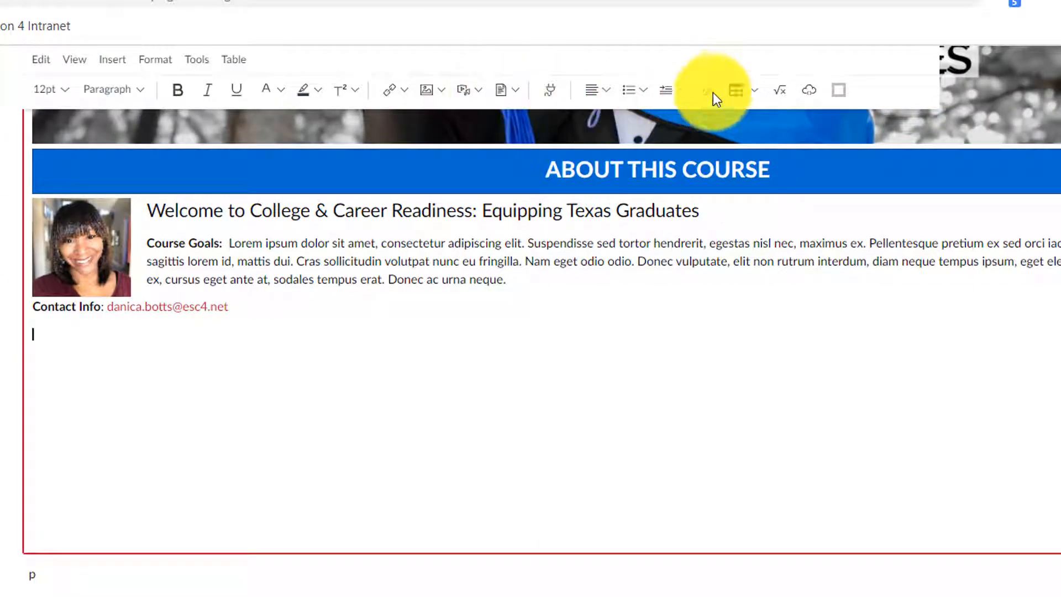
left_click(756, 87)
mouse_move(755, 122)
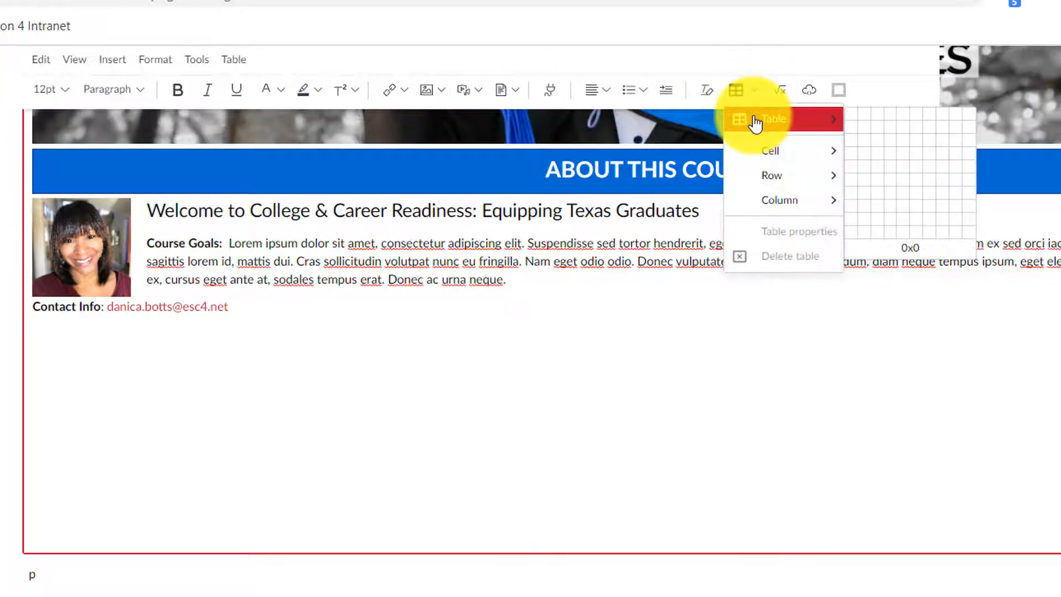
left_click(854, 115)
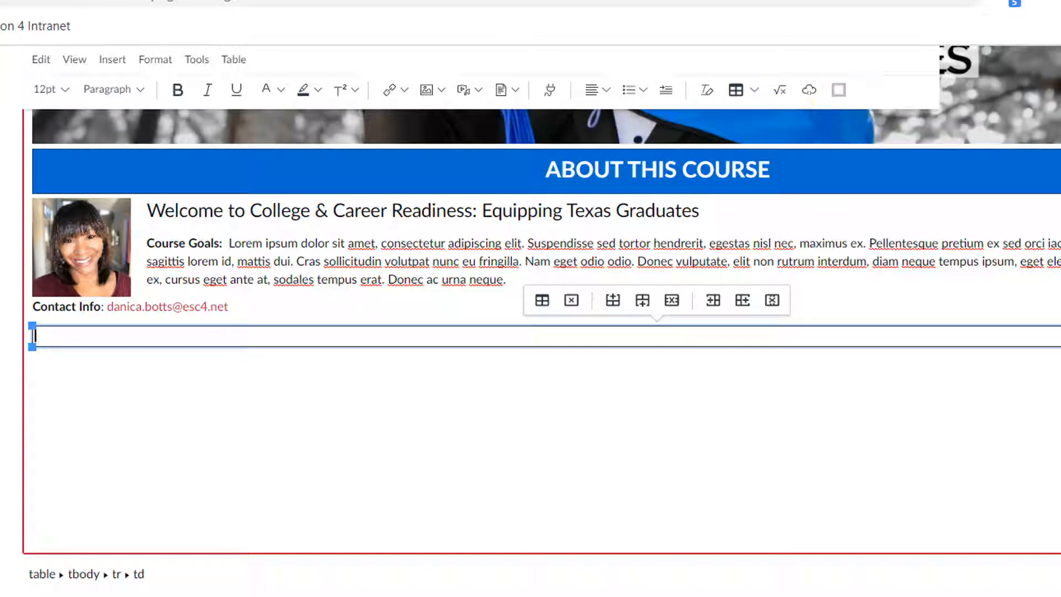
left_click(763, 158)
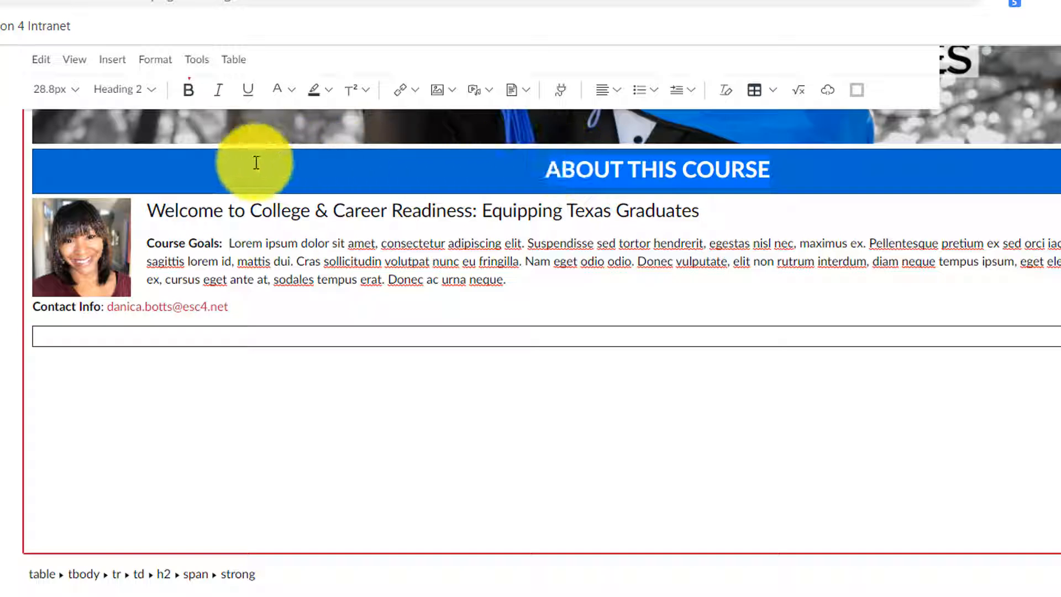
Step: Paste a copy of the ABOUT THIS COURSE heading bar and delete the empty table beneath it
left_click(258, 306)
key("Return")
type("ABOUT THIS COURSE")
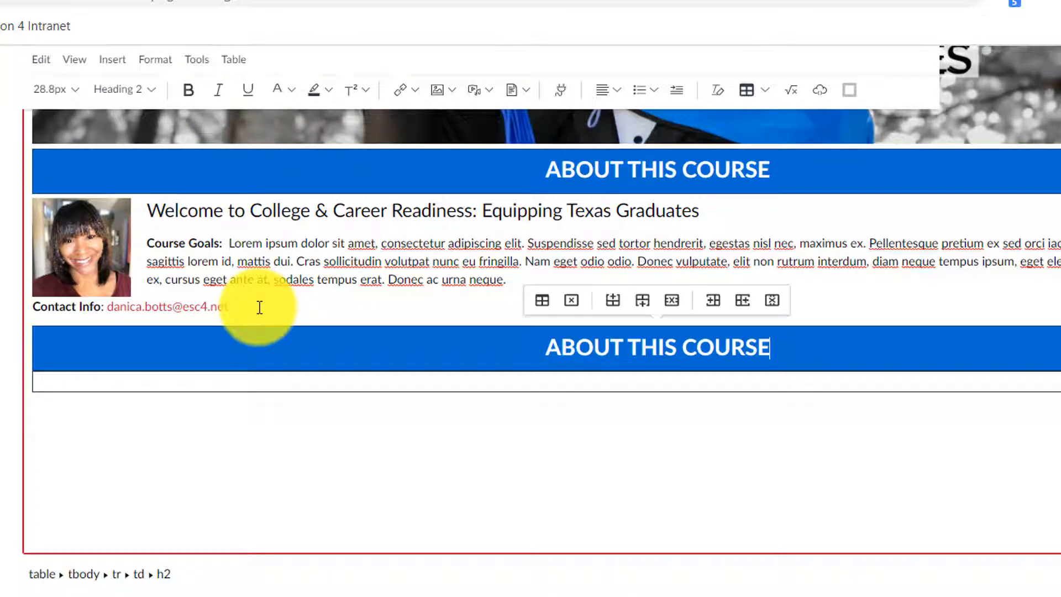
left_click(247, 408)
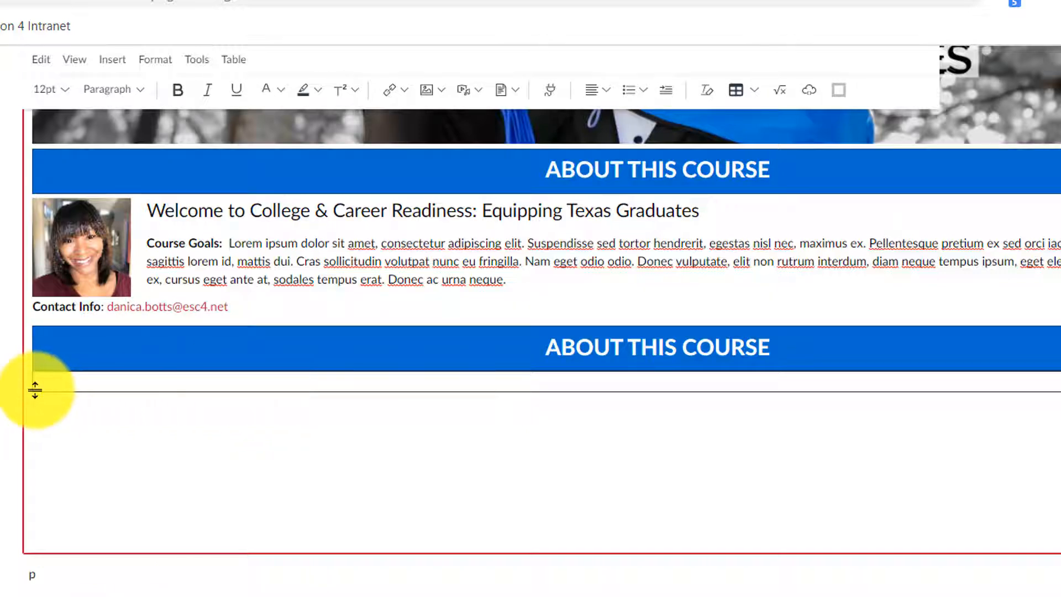
left_click(127, 381)
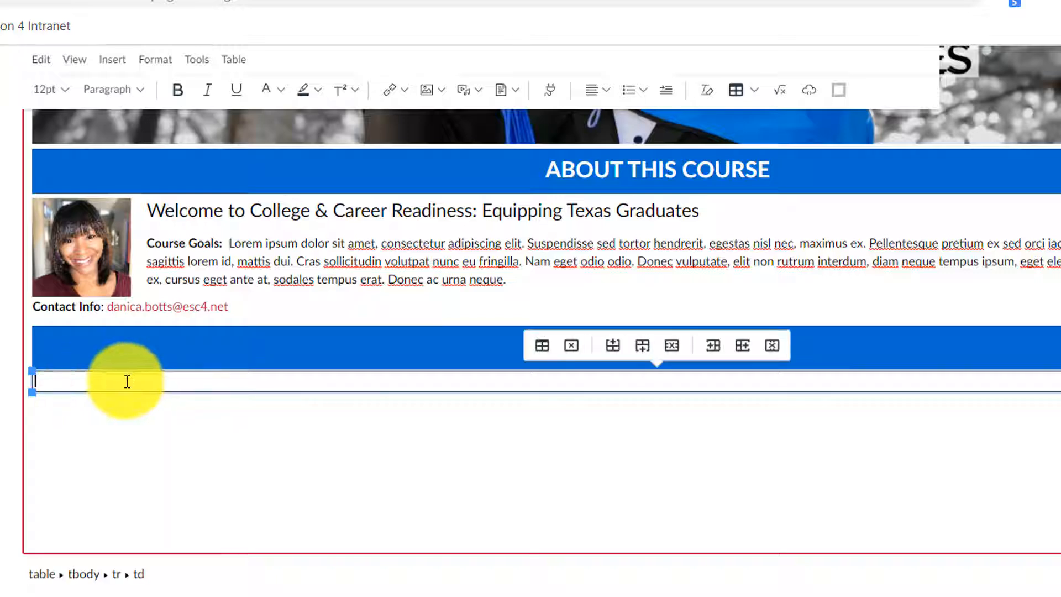
left_click(571, 347)
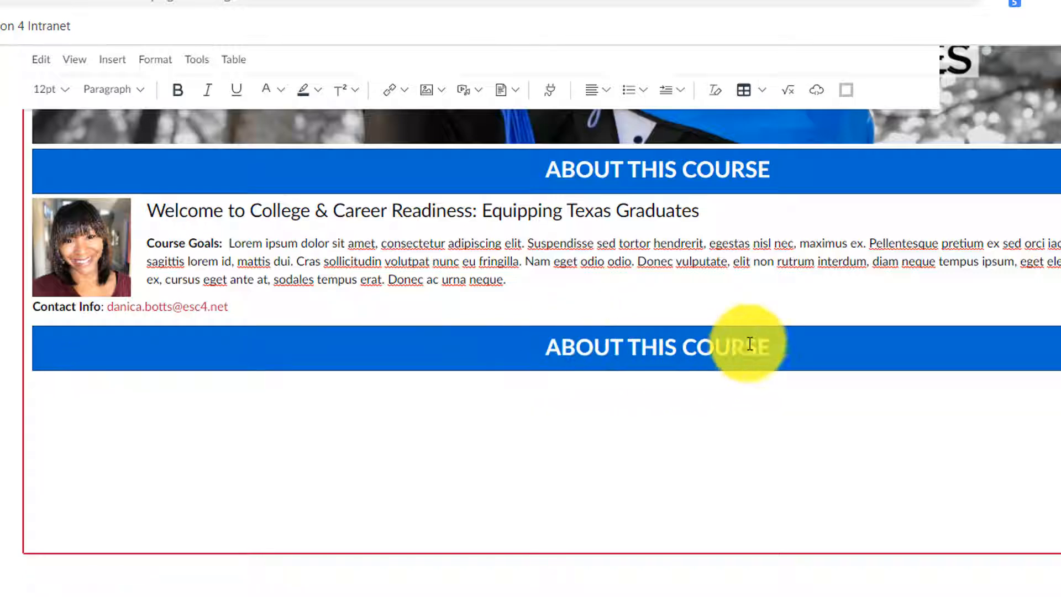
Step: Retype the pasted heading as QUICK ACCESS LINKS
left_click_drag(784, 339, 515, 342)
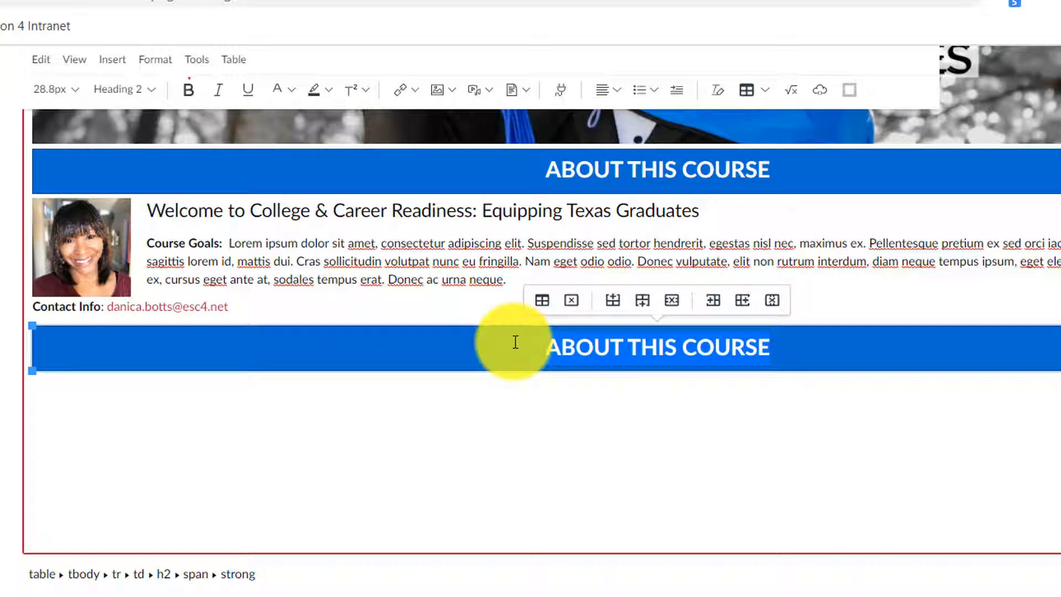
type("Qu")
key("BackSpace")
key("BackSpace")
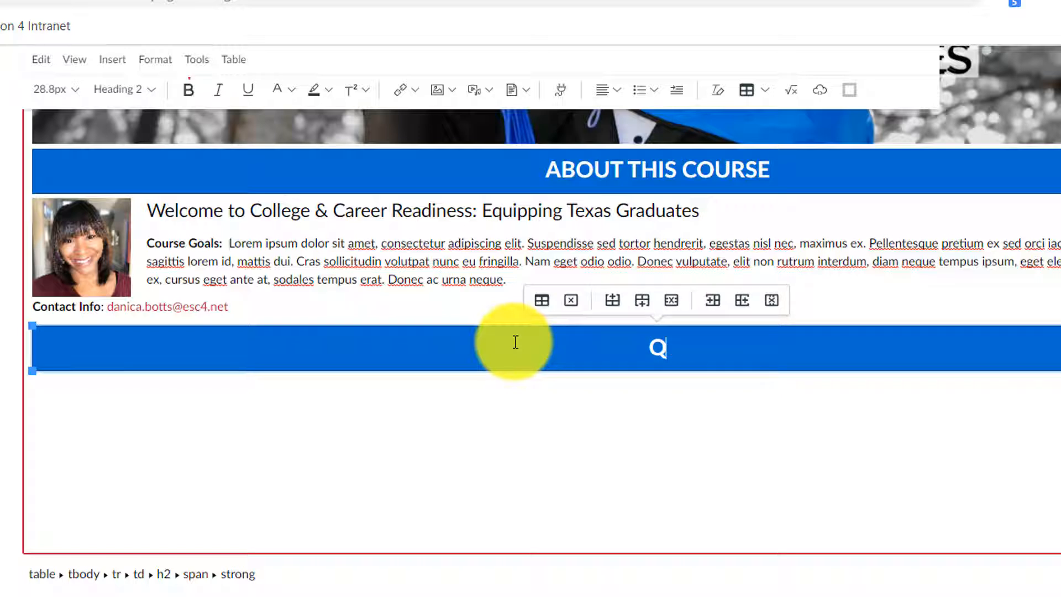
type("UICK ")
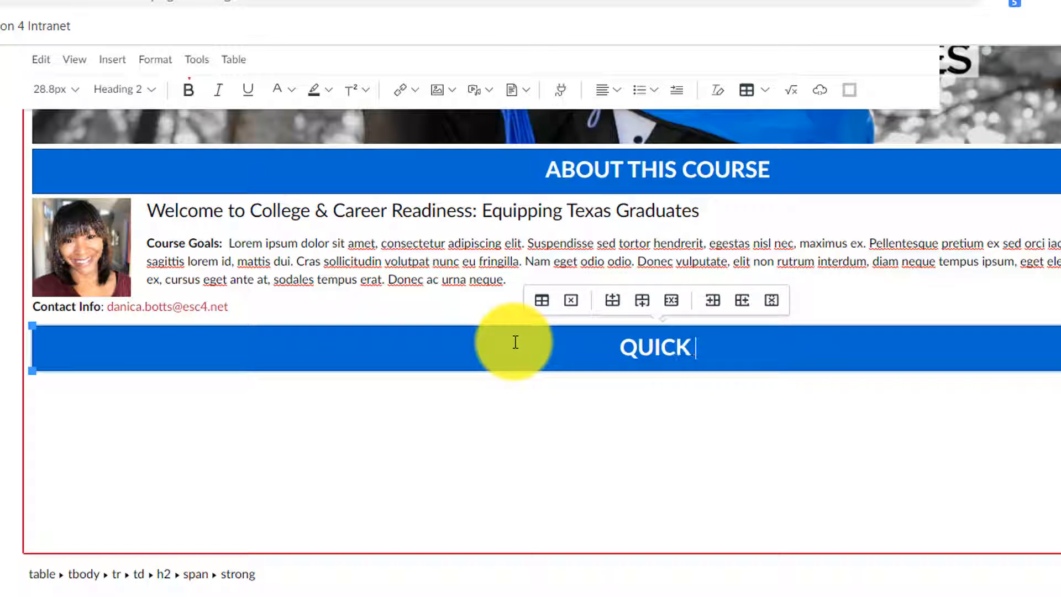
type("ACCESS LINK")
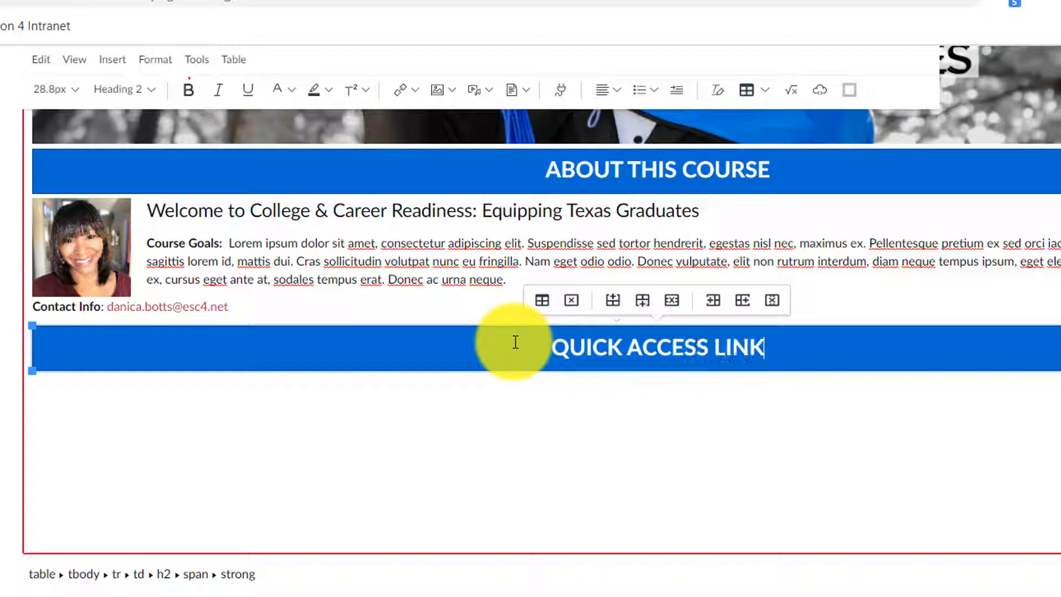
type("S")
left_click(463, 391)
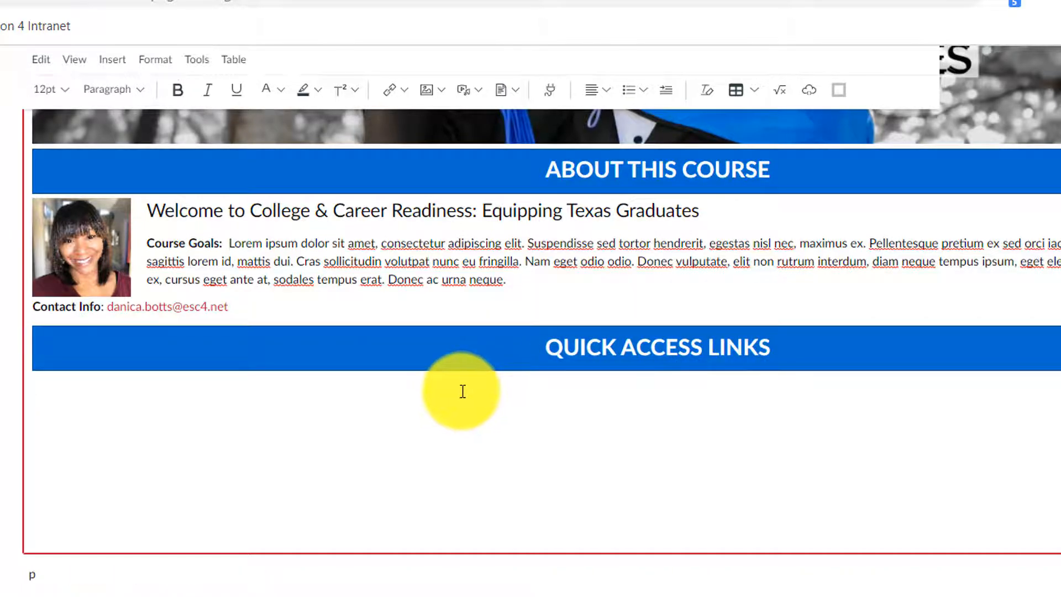
Step: Save the edited course page
scroll(462, 392, "up", 3)
scroll(995, 534, "down", 2)
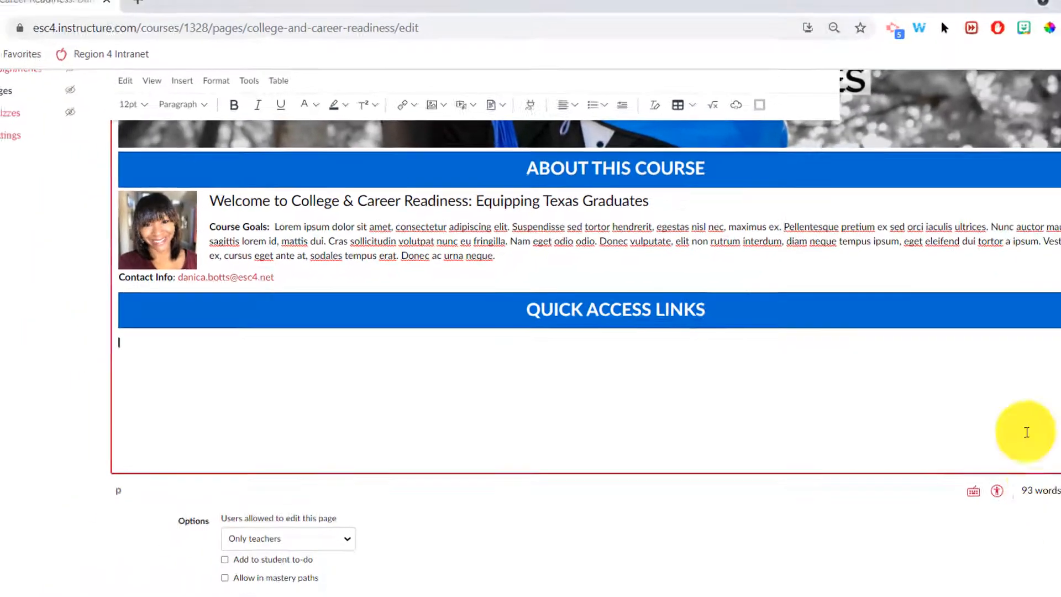
scroll(934, 367, "up", 3)
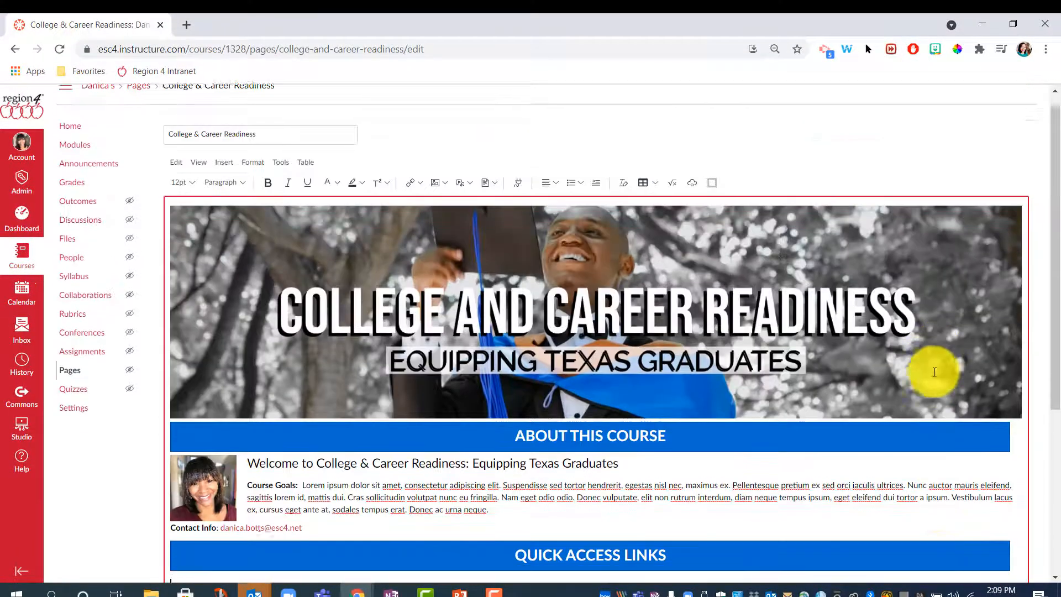
scroll(957, 450, "down", 5)
left_click(1017, 555)
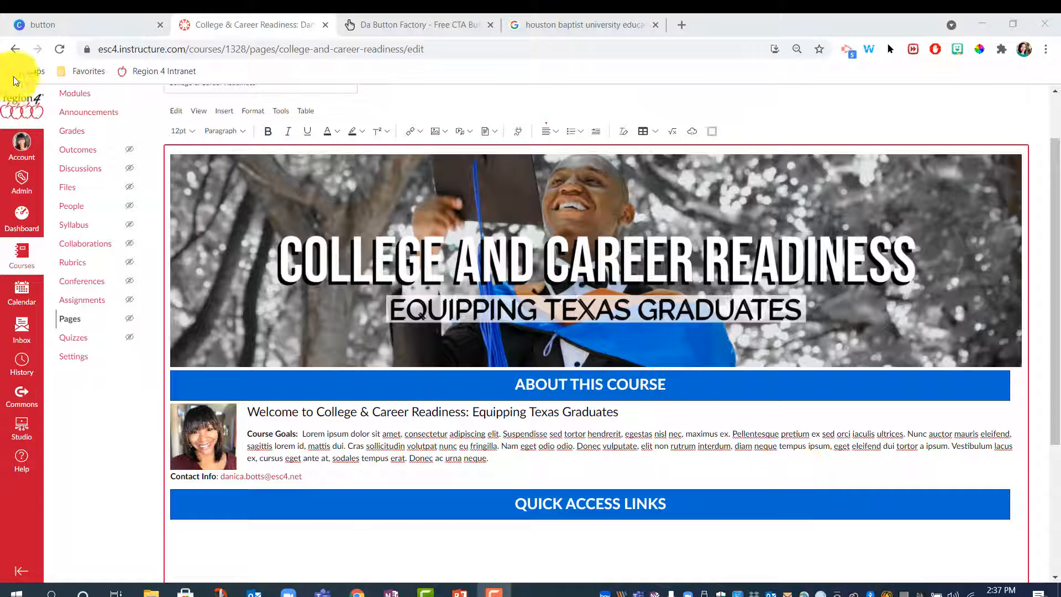
Step: Switch to Canva and browse the 'button' designs, such as Canvas buttons, CIRCLE Buttons and tEACHER Buttons
left_click(88, 31)
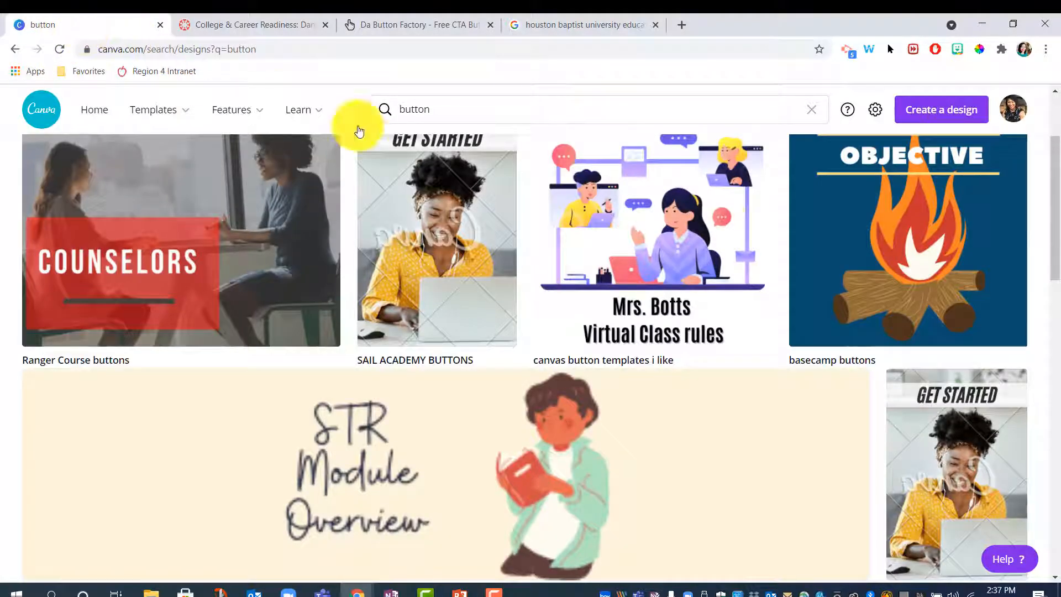
scroll(857, 446, "up", 3)
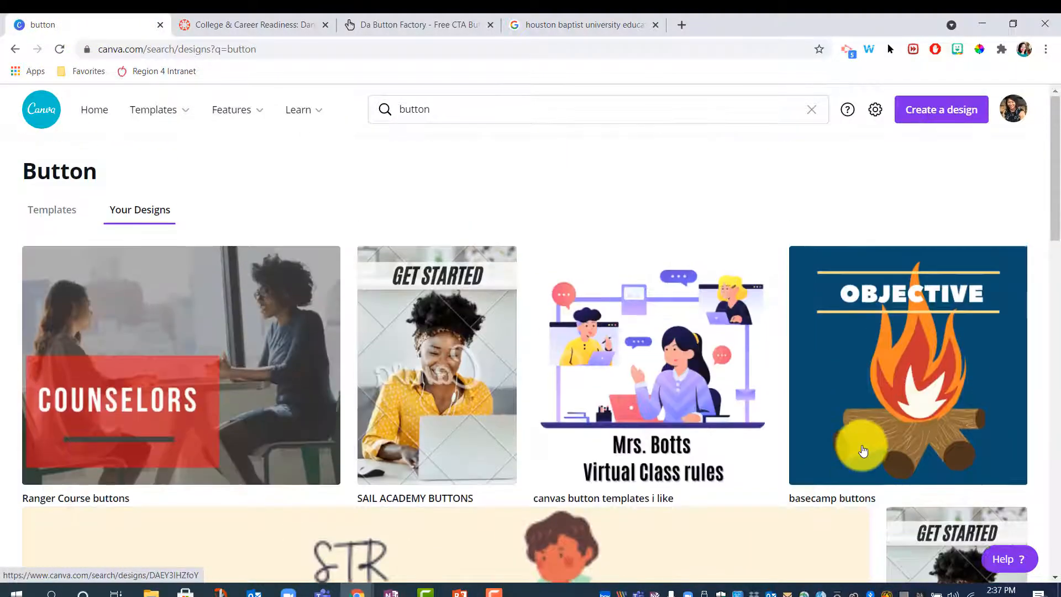
scroll(862, 448, "down", 1)
scroll(947, 400, "down", 2)
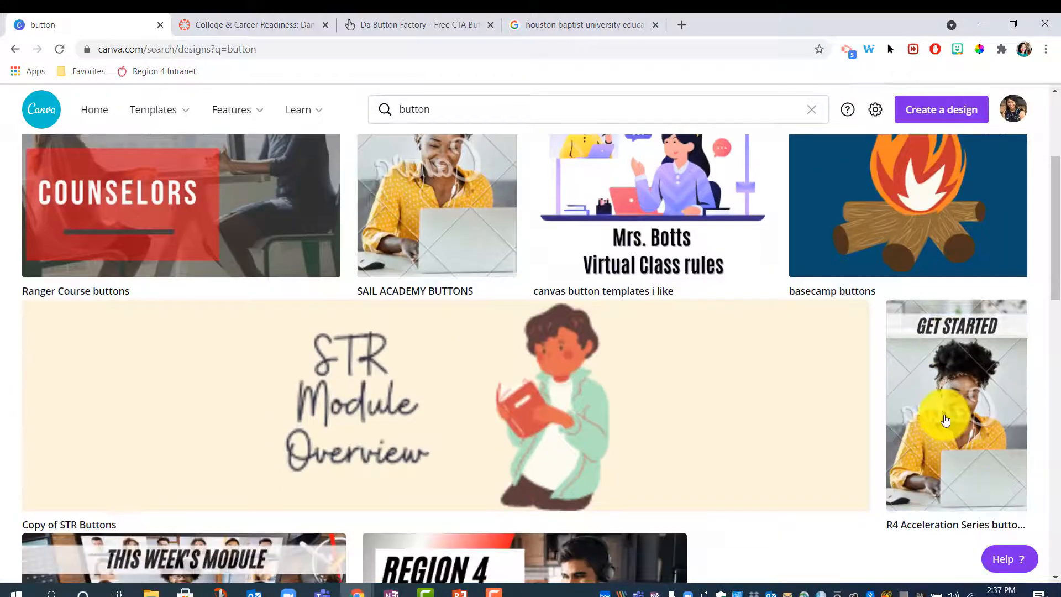
scroll(940, 346, "down", 3)
scroll(932, 258, "up", 2)
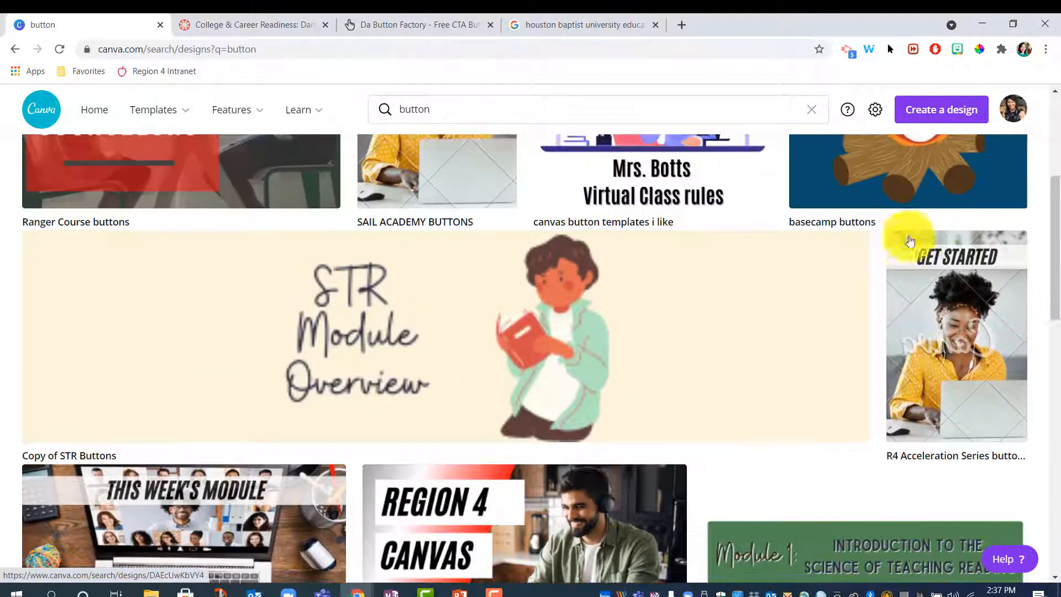
scroll(962, 379, "down", 6)
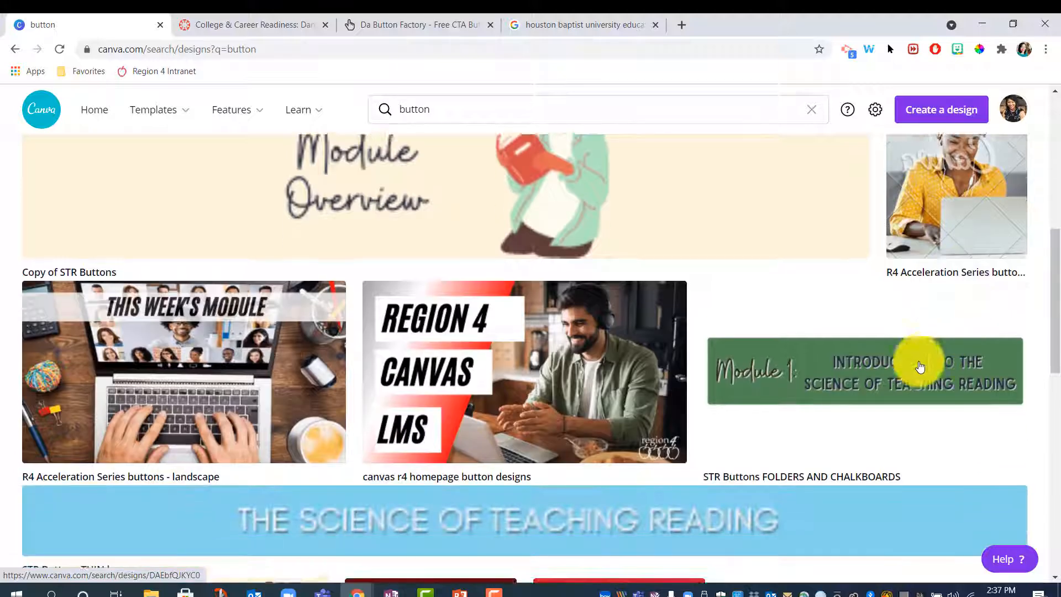
scroll(838, 379, "down", 2)
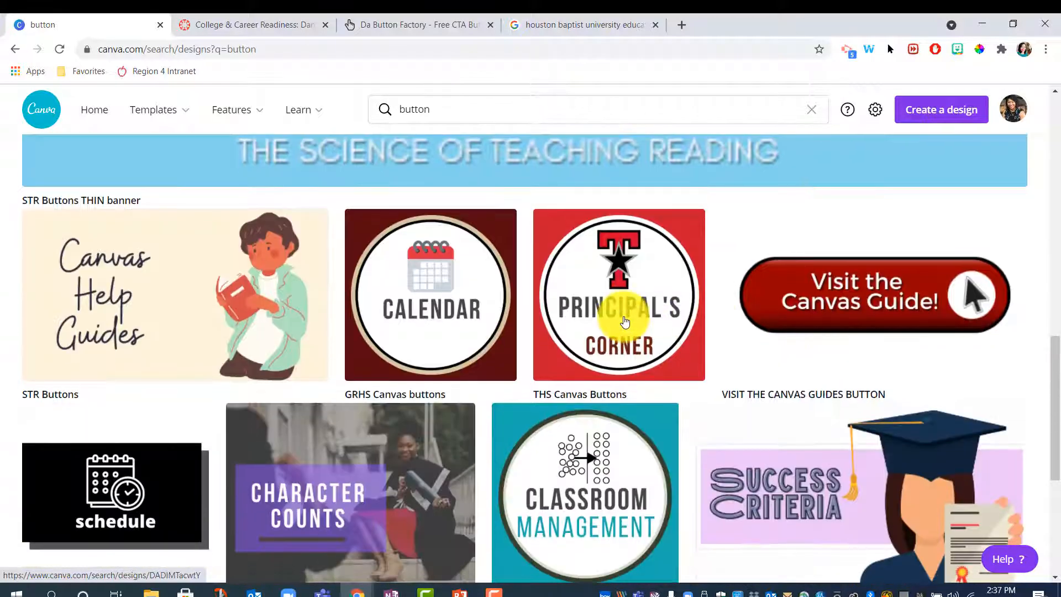
scroll(426, 422, "down", 2)
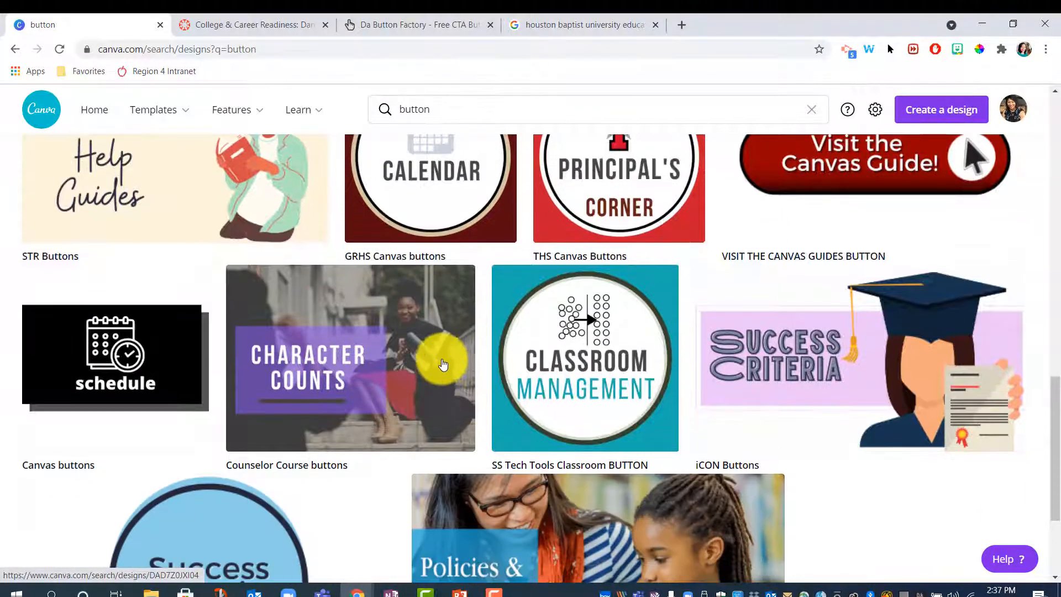
scroll(442, 364, "up", 1)
scroll(442, 372, "up", 1)
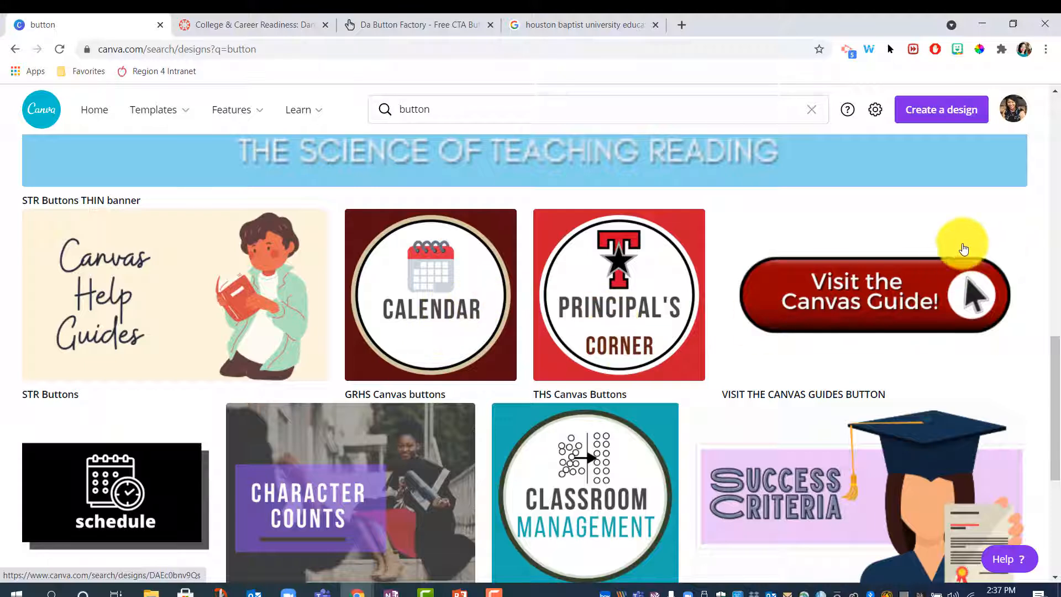
scroll(962, 304, "down", 1)
scroll(956, 310, "down", 2)
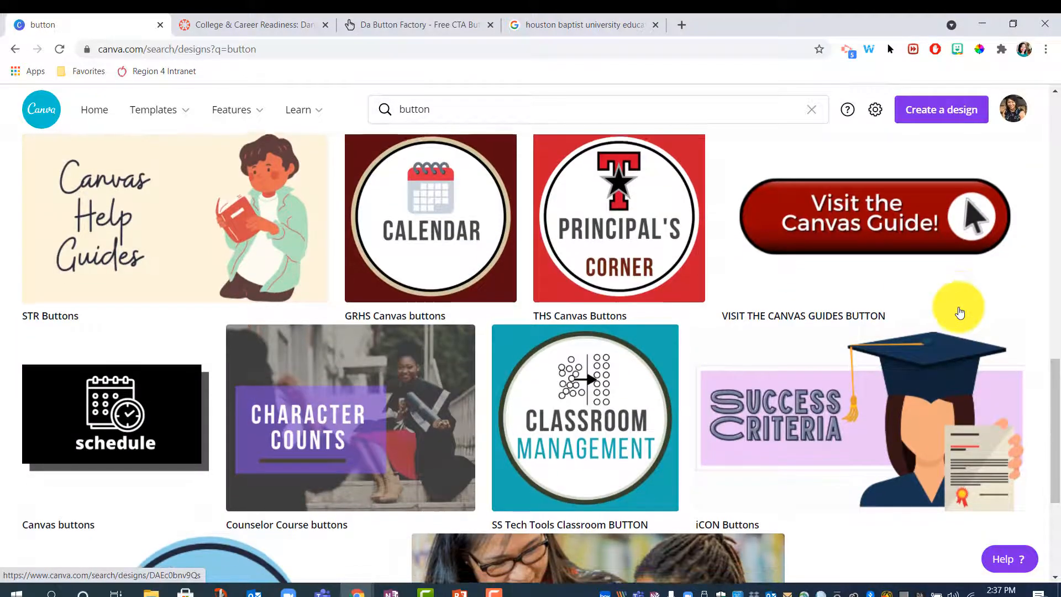
scroll(960, 310, "down", 2)
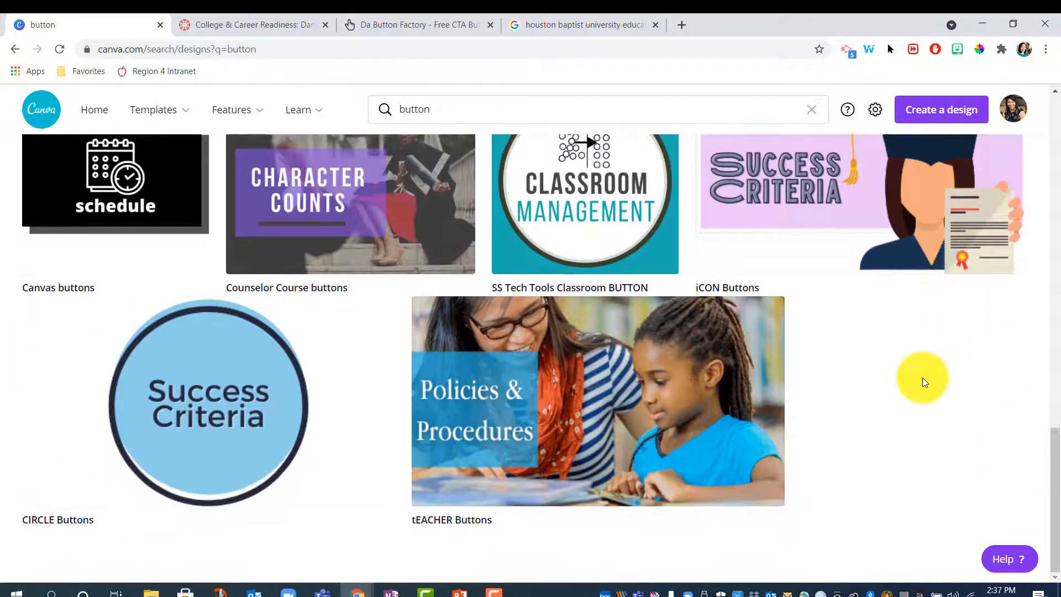
Step: Clear the placeholder button text in Da Button Factory
left_click(394, 25)
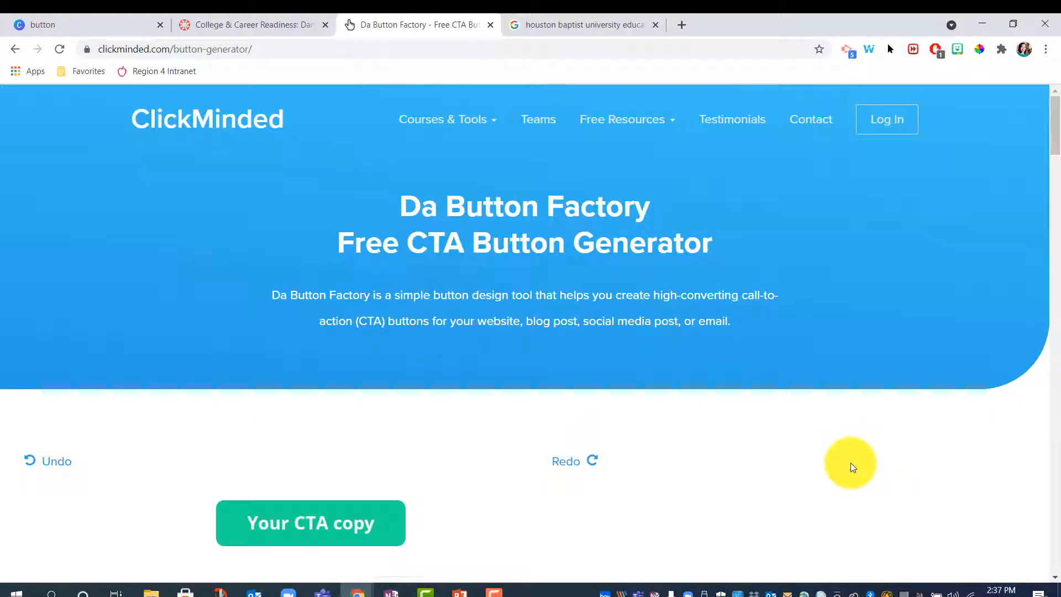
scroll(848, 461, "down", 3)
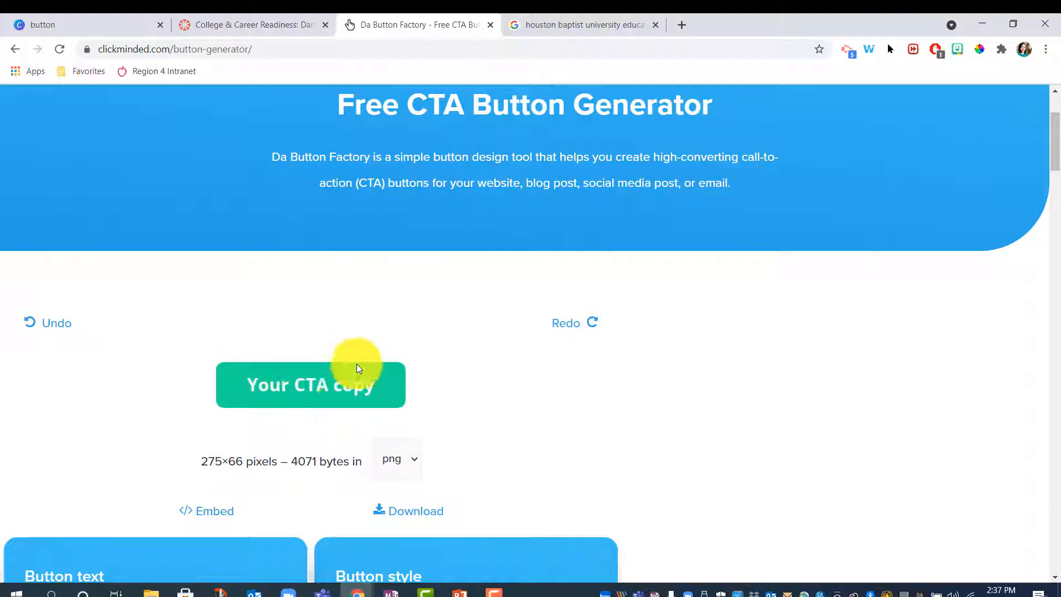
scroll(695, 414, "down", 4)
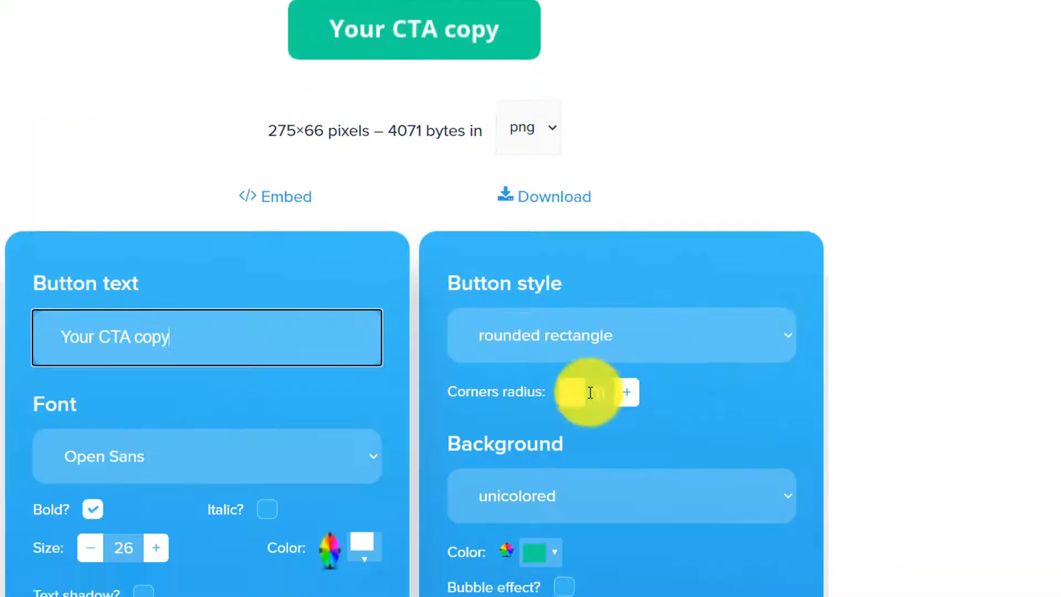
left_click_drag(188, 326, 62, 317)
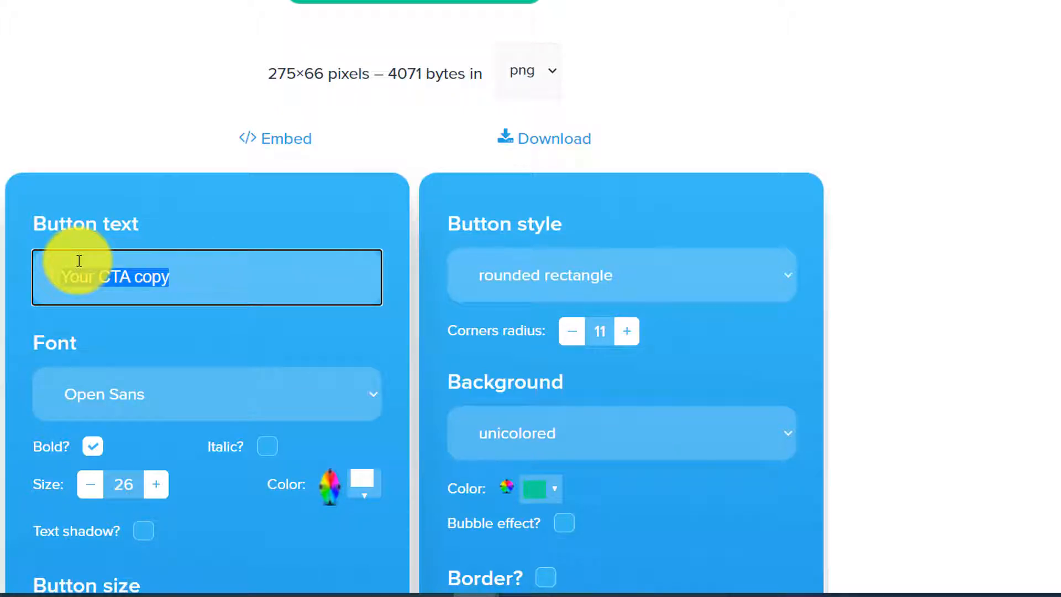
key("BackSpace")
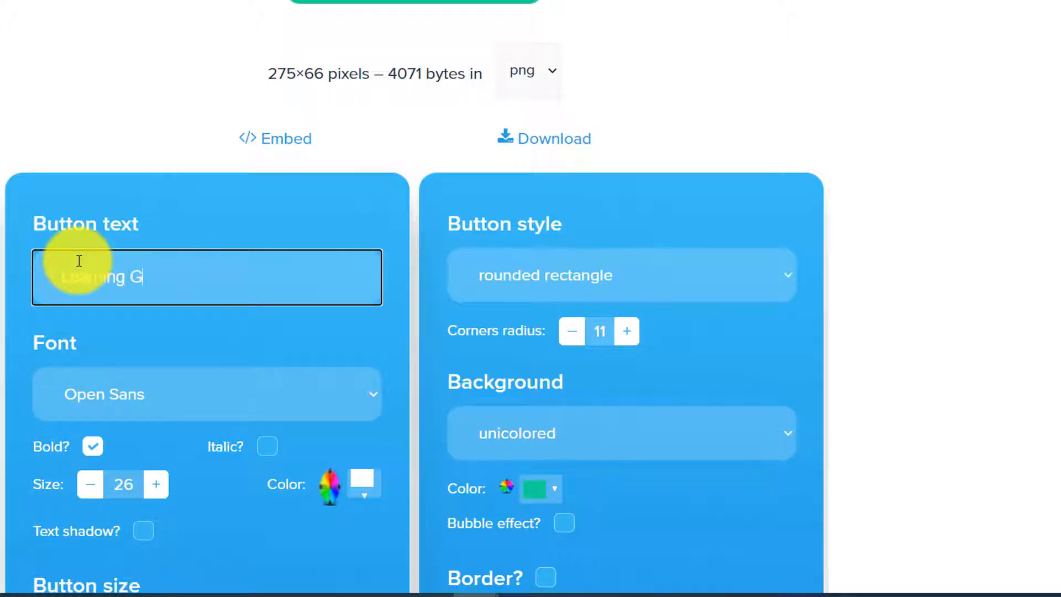
Step: Keep Open Sans as the button font
scroll(90, 263, "down", 2)
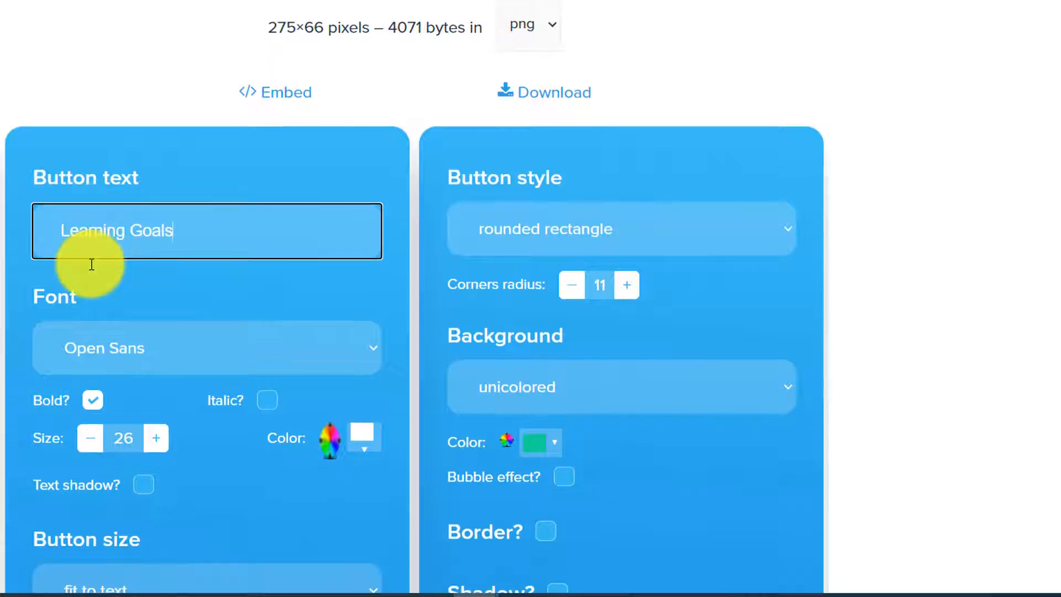
left_click(107, 306)
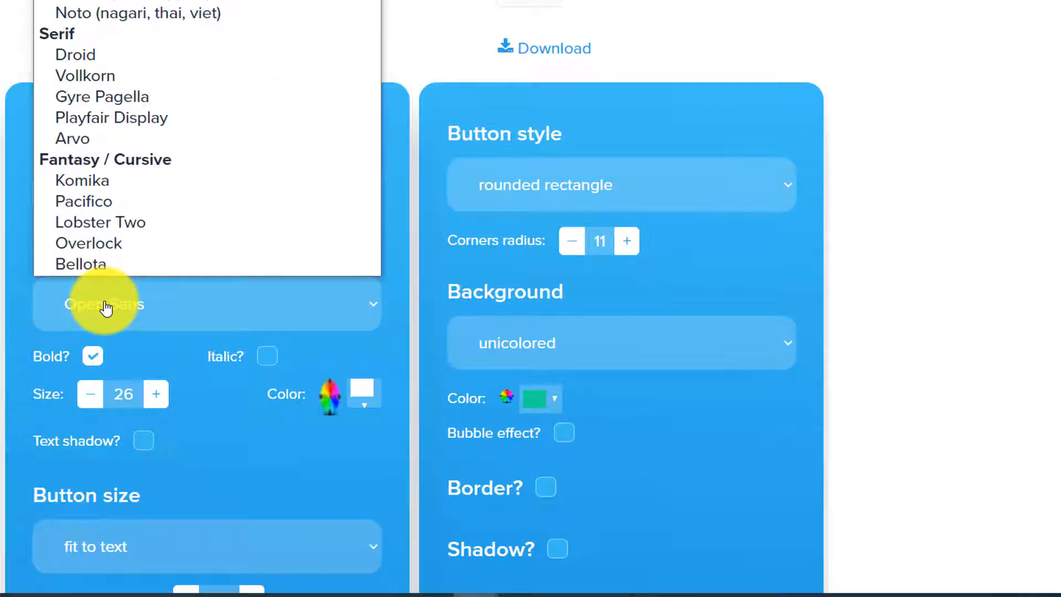
left_click(106, 306)
scroll(178, 303, "down", 2)
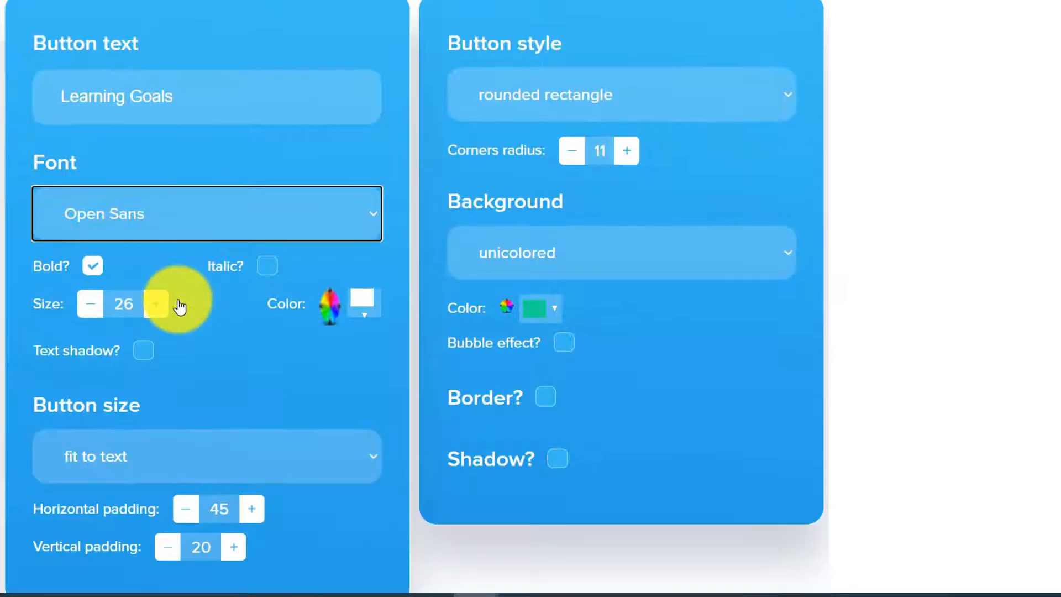
left_click(92, 267)
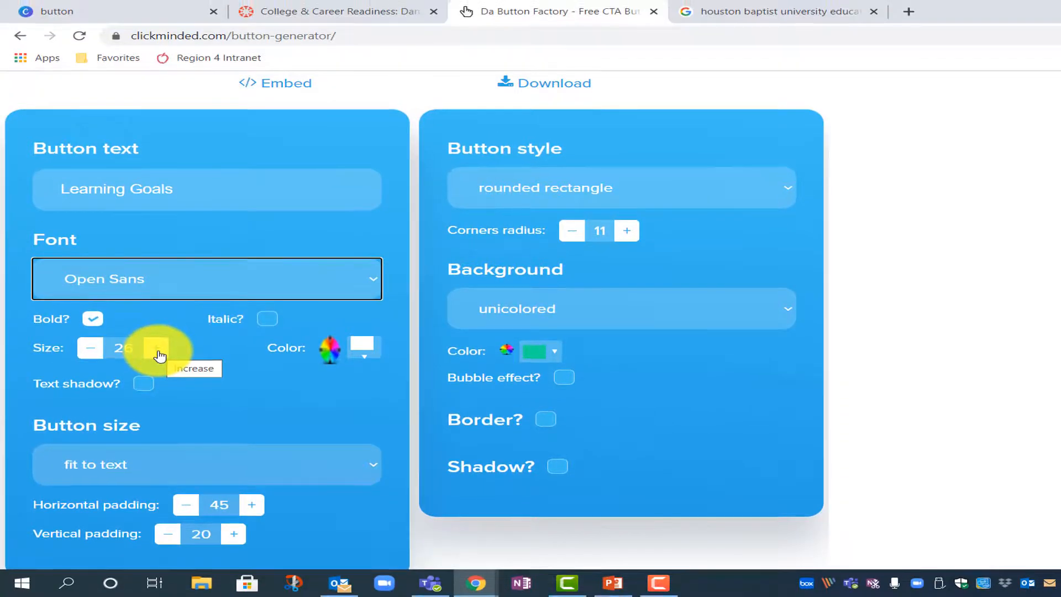
Step: Keep the button text white and add a text shadow
left_click(362, 350)
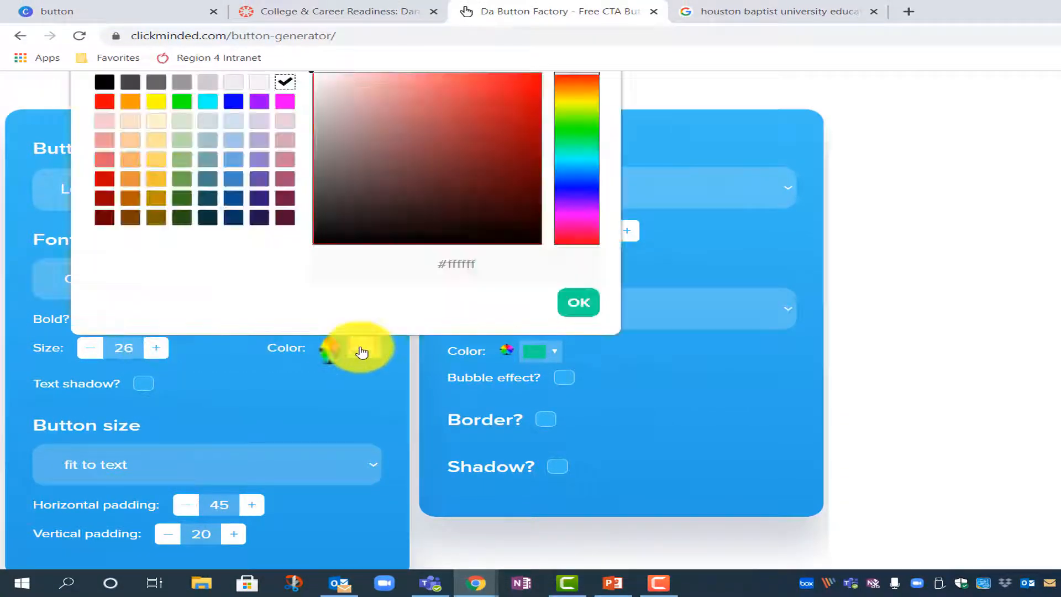
left_click(362, 351)
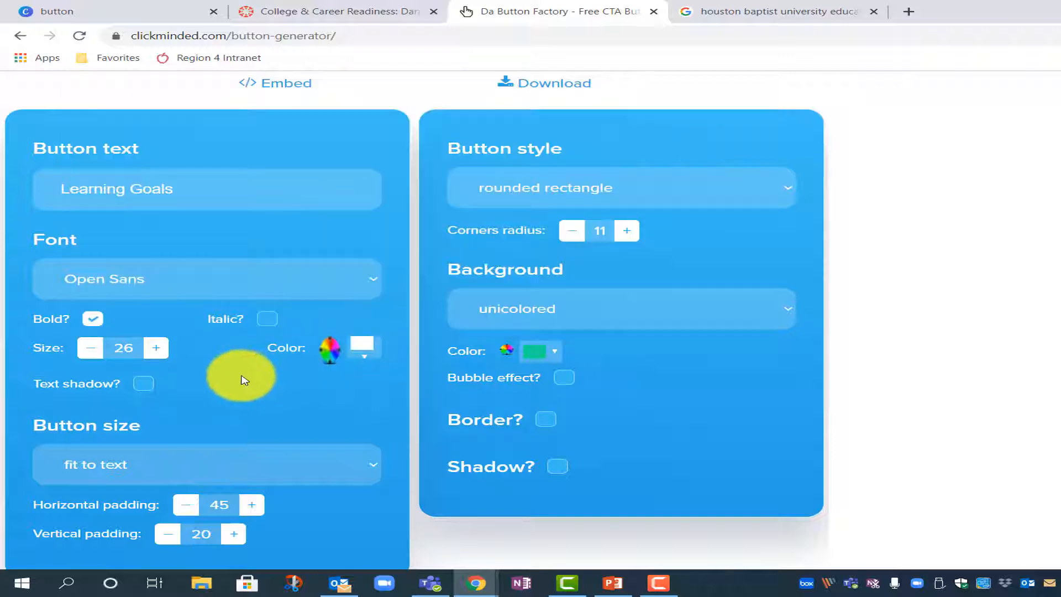
left_click(145, 384)
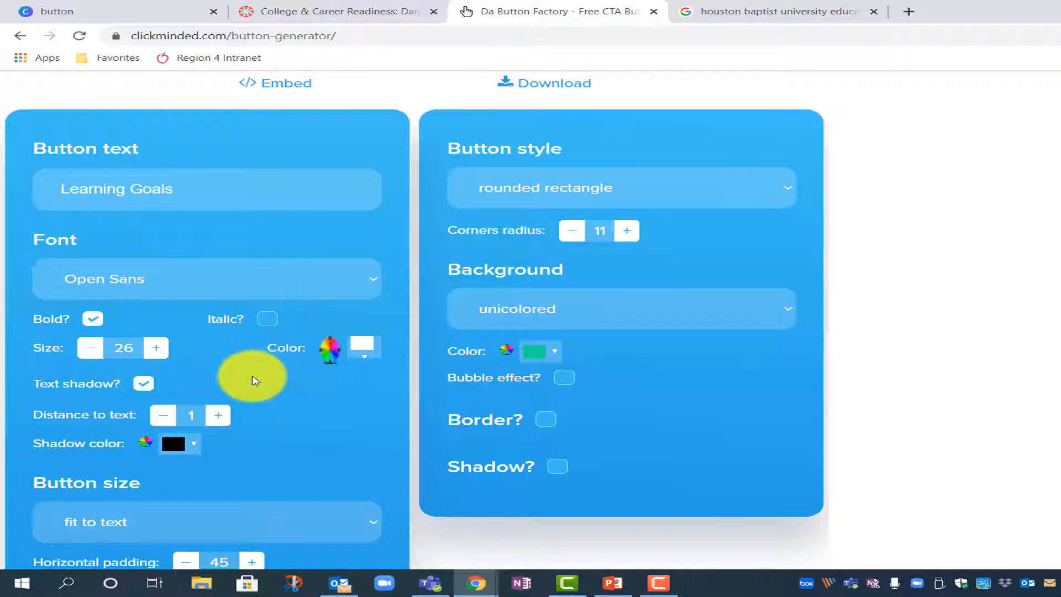
scroll(231, 362, "down", 3)
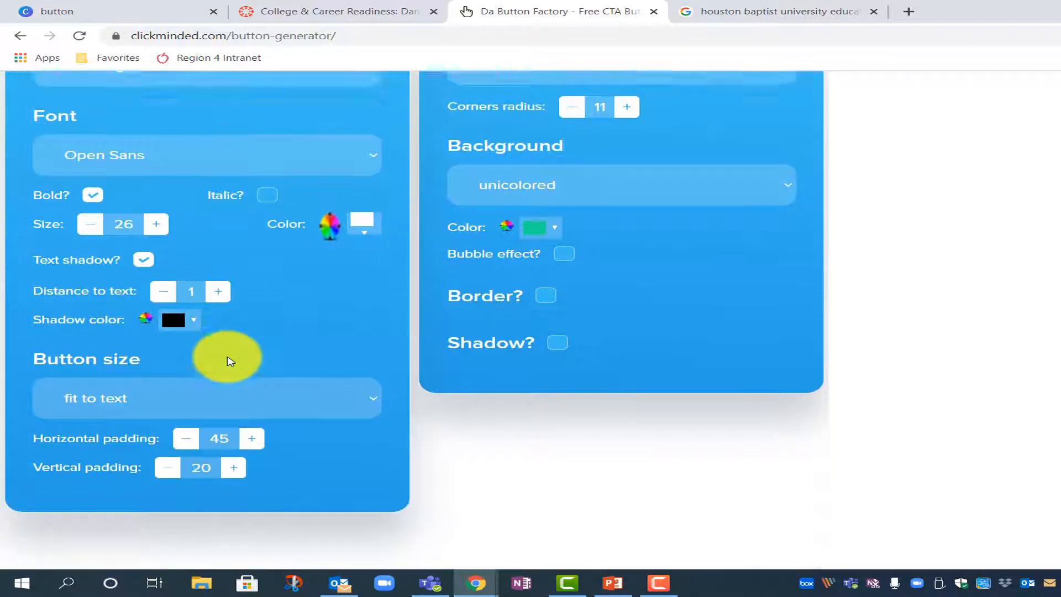
left_click(177, 390)
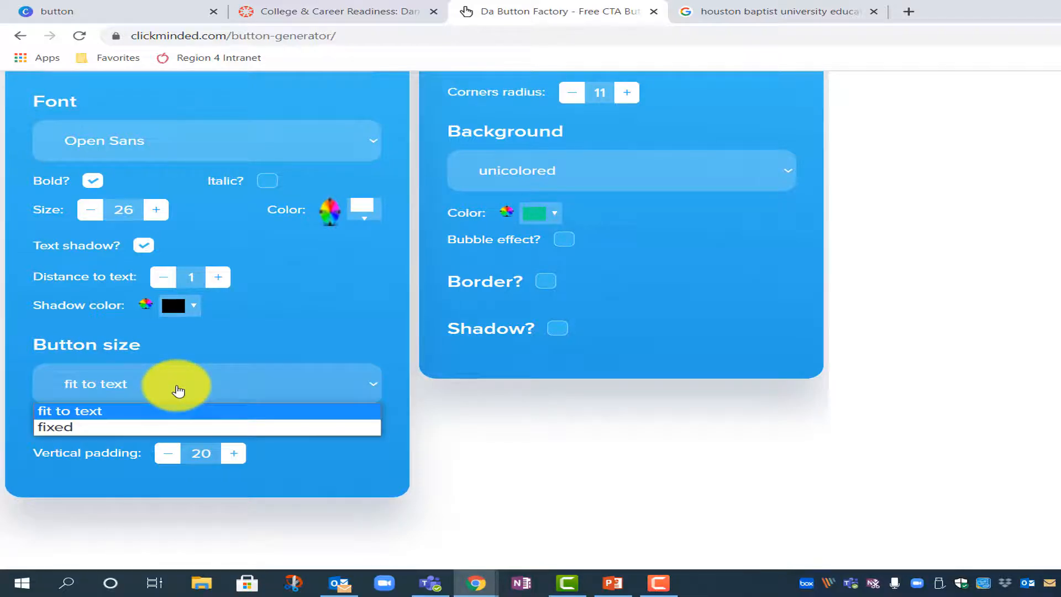
Step: Give the button a fixed 200×50 size, keeping the rounded rectangle shape after trying curved sides
left_click(119, 429)
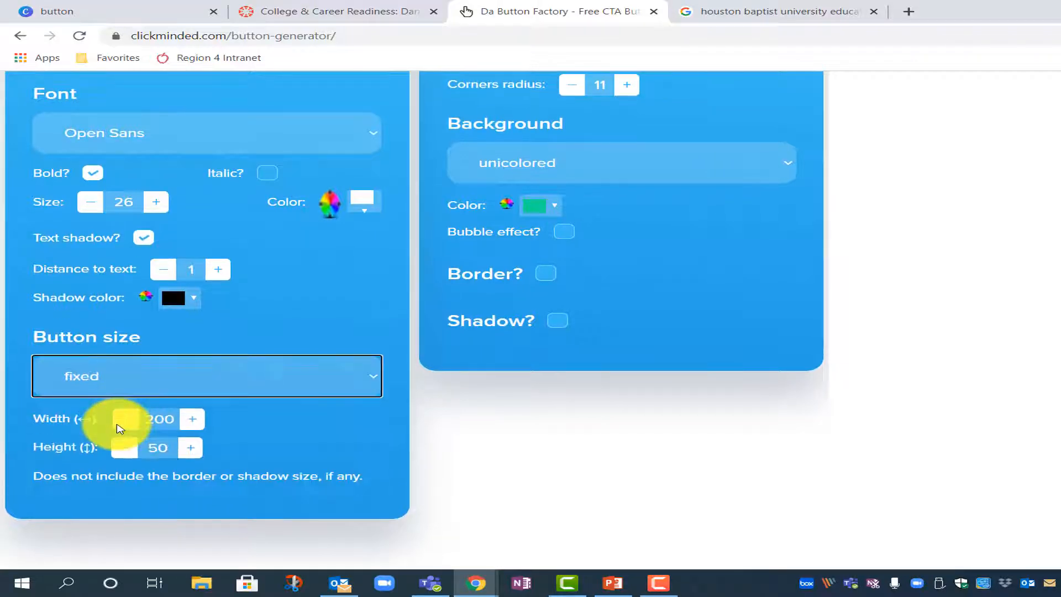
scroll(284, 410, "up", 3)
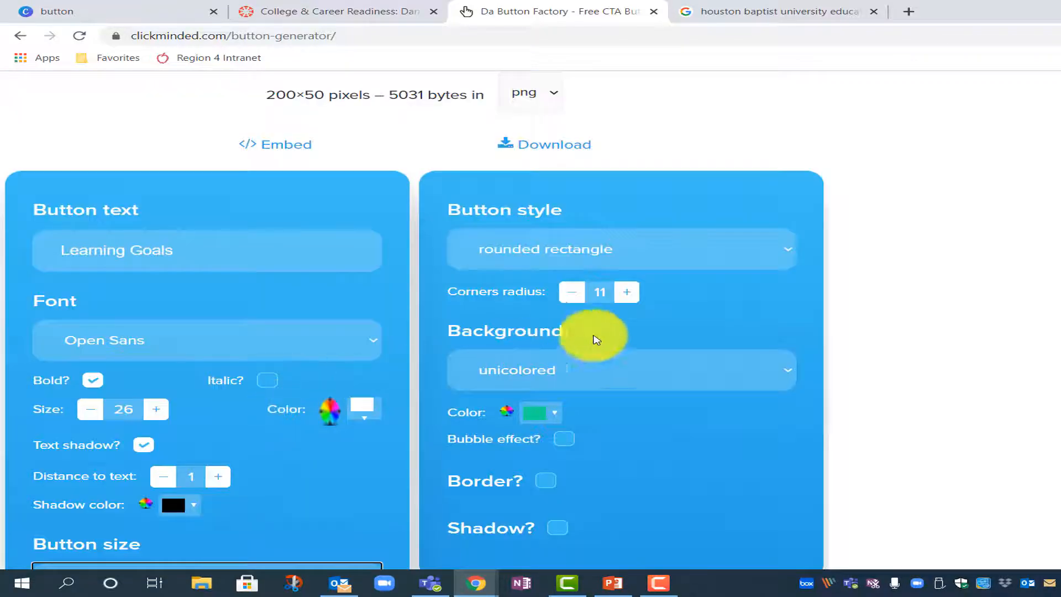
left_click(707, 249)
scroll(664, 244, "up", 3)
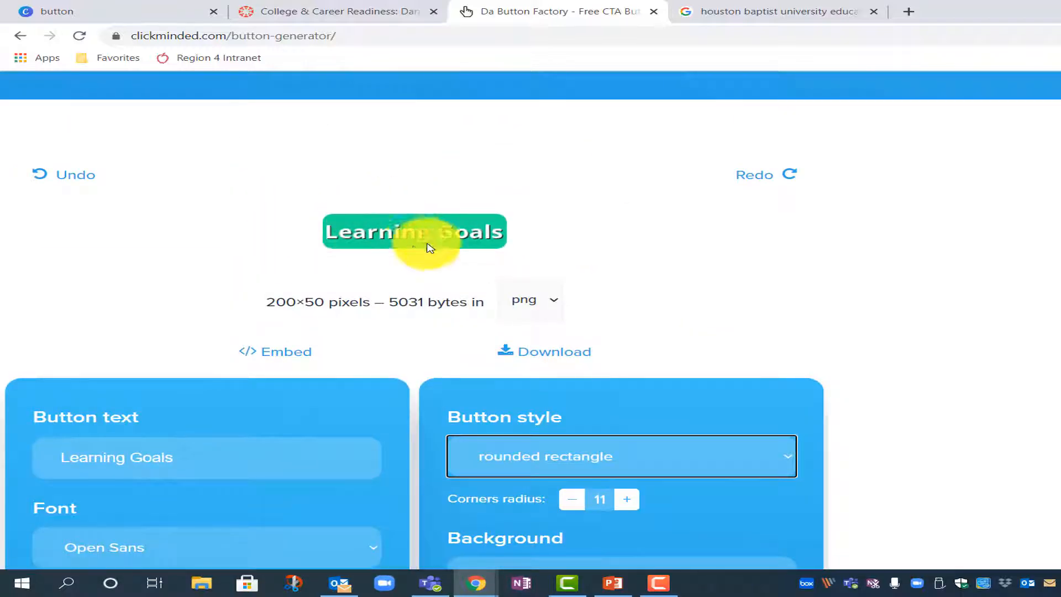
scroll(721, 357, "down", 1)
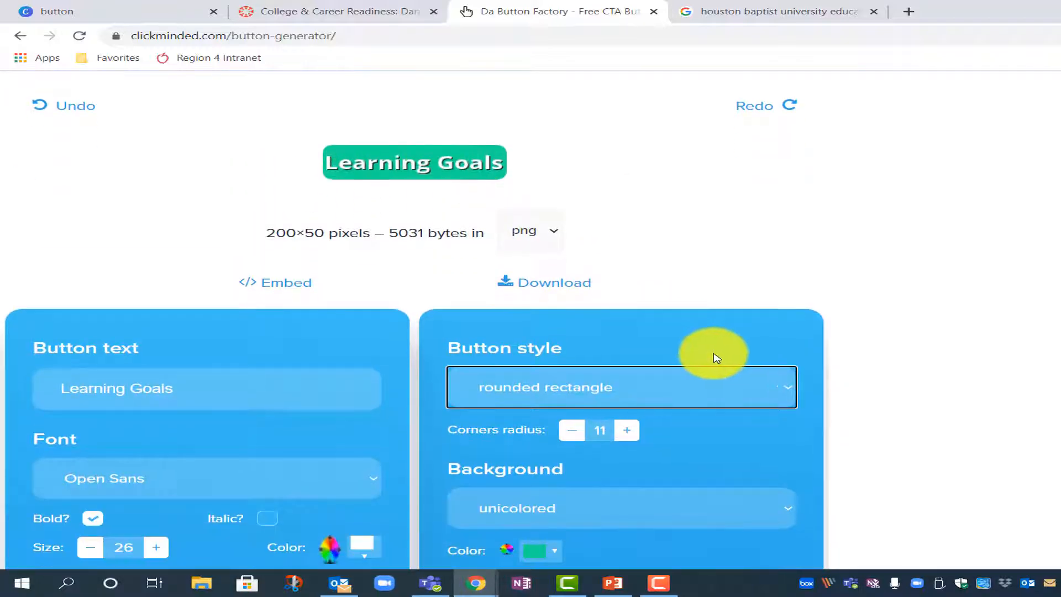
left_click(666, 394)
left_click(657, 430)
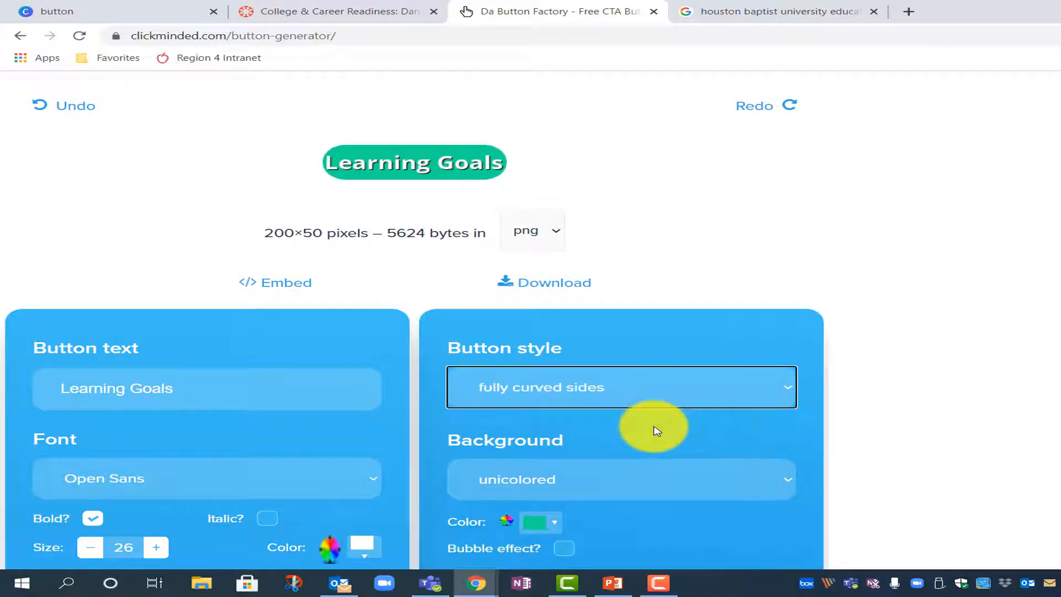
left_click(626, 400)
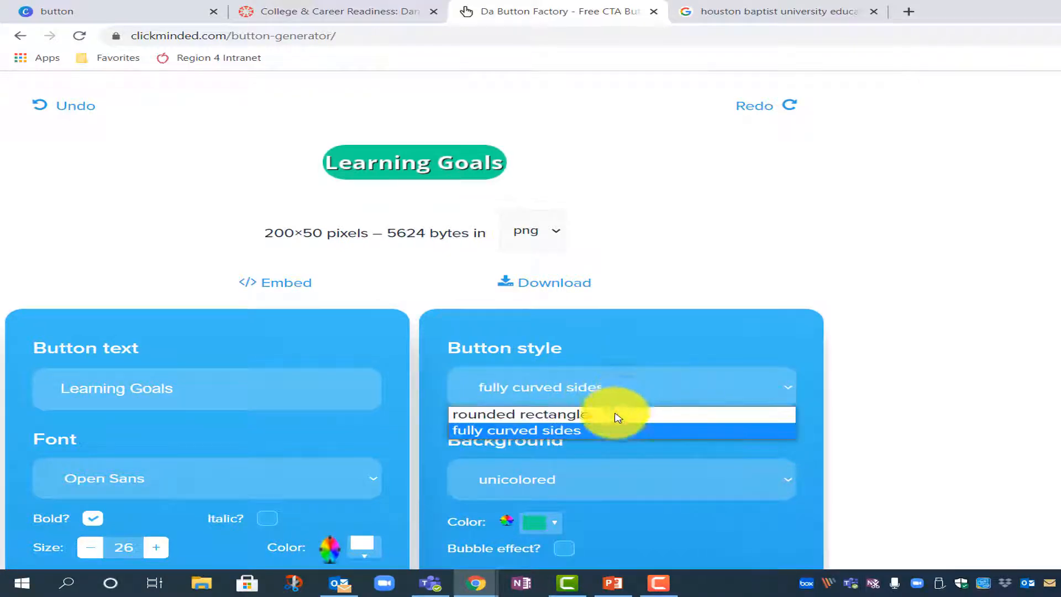
left_click(613, 415)
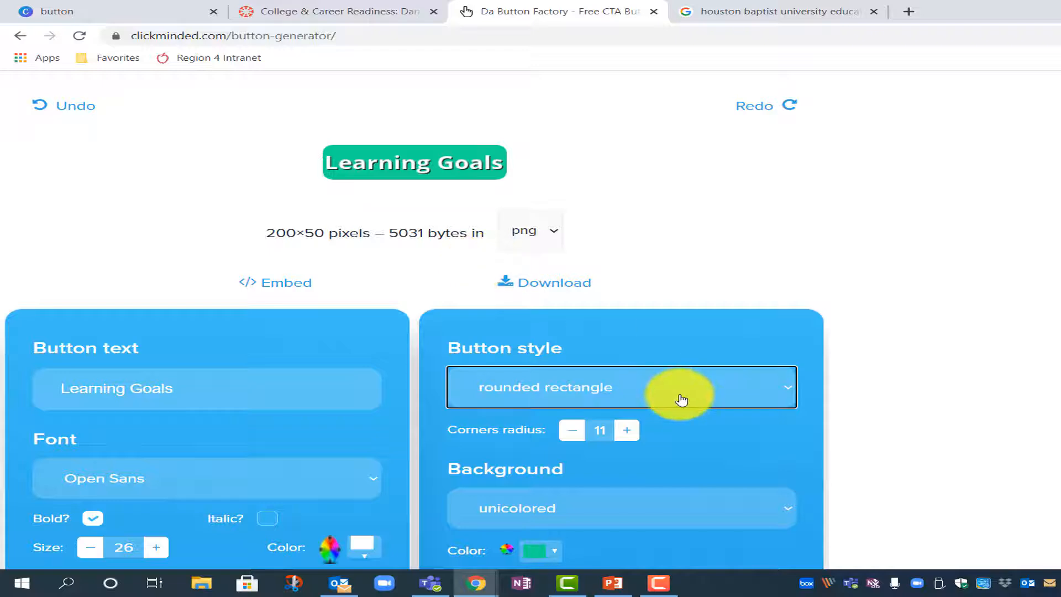
Step: Keep a single solid background colour, then go to the HBU Google image results
scroll(682, 399, "down", 1)
scroll(681, 399, "down", 1)
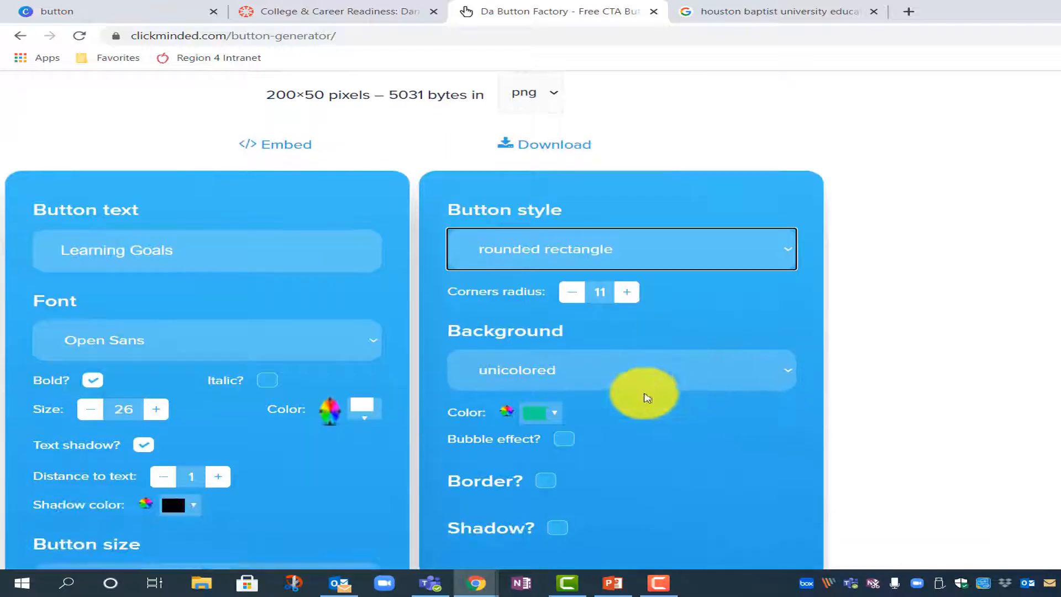
left_click(602, 371)
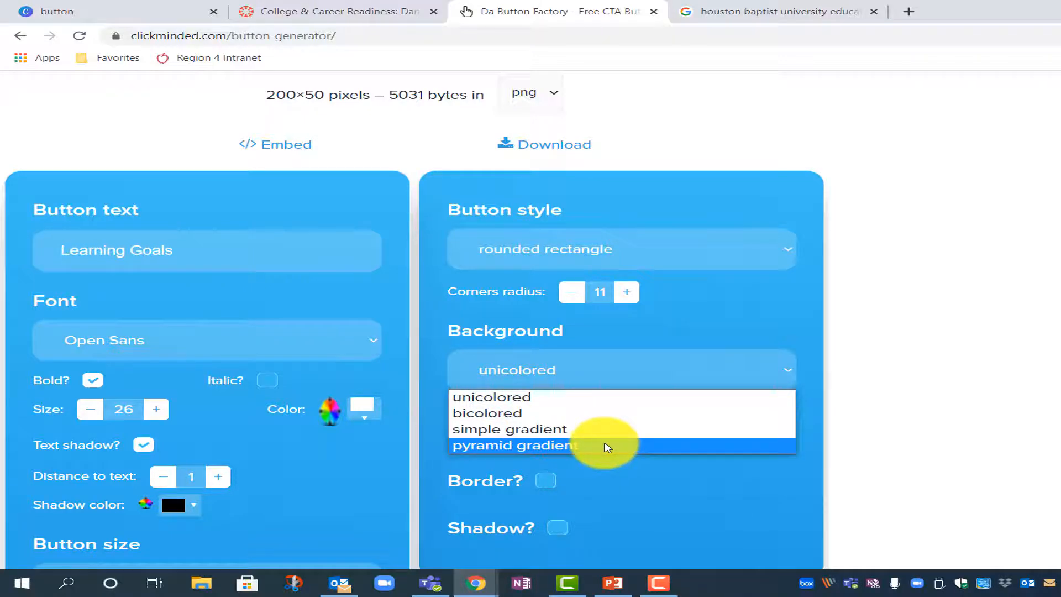
left_click(593, 400)
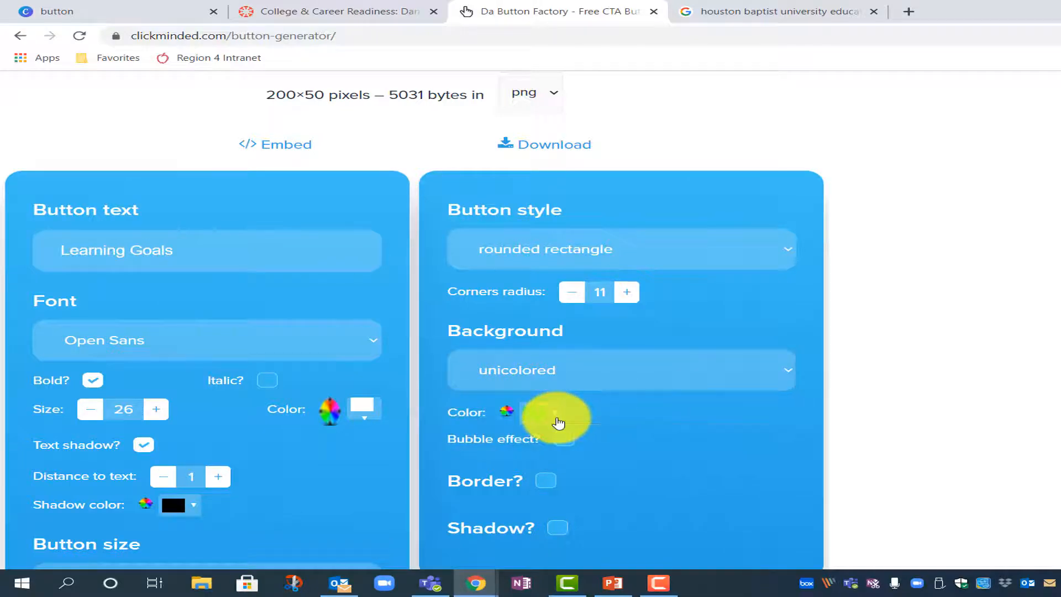
left_click(559, 423)
scroll(647, 403, "down", 1)
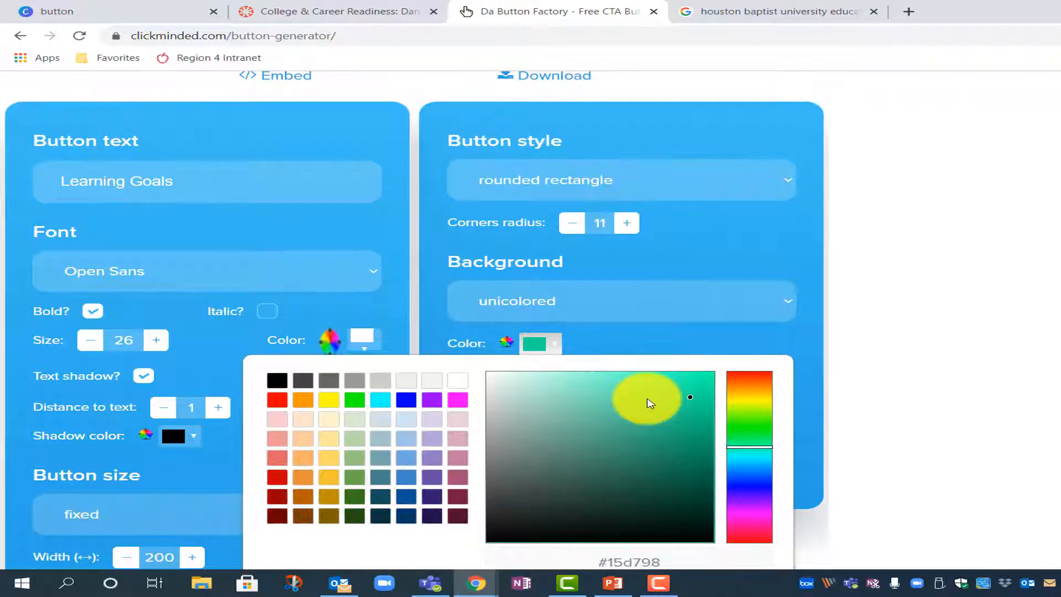
left_click(332, 12)
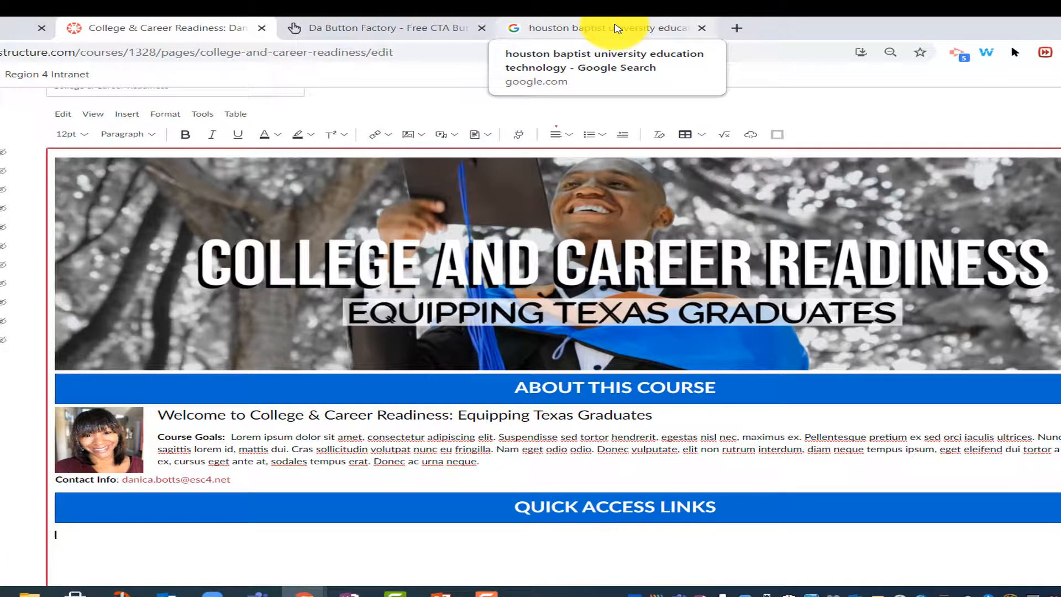
left_click(573, 1)
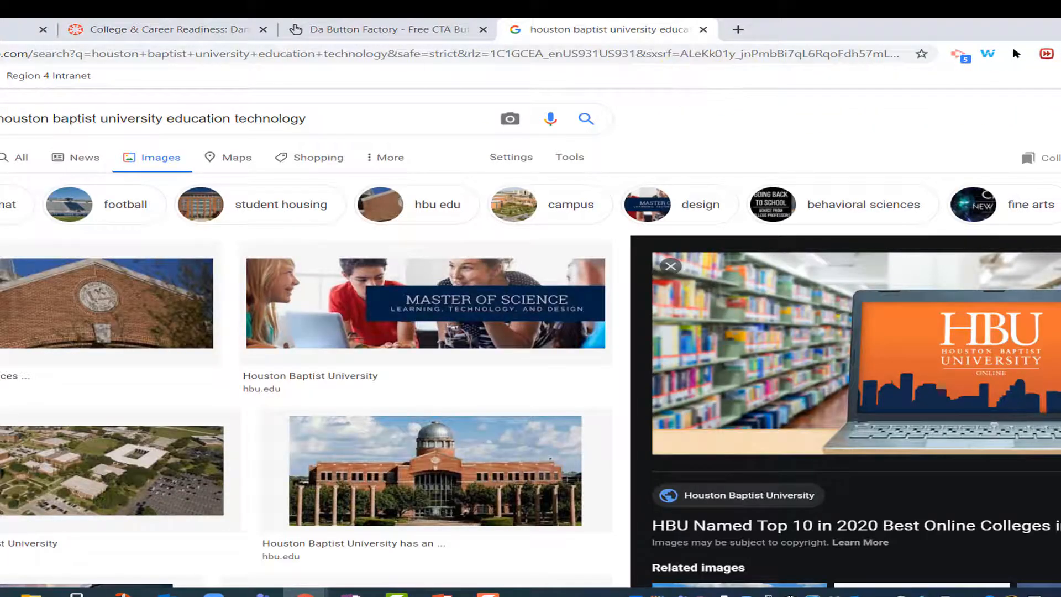
Step: Sample the orange from the HBU laptop screen with the eyedropper and copy hex F17432
left_click(1060, 54)
left_click_drag(1051, 167, 1039, 299)
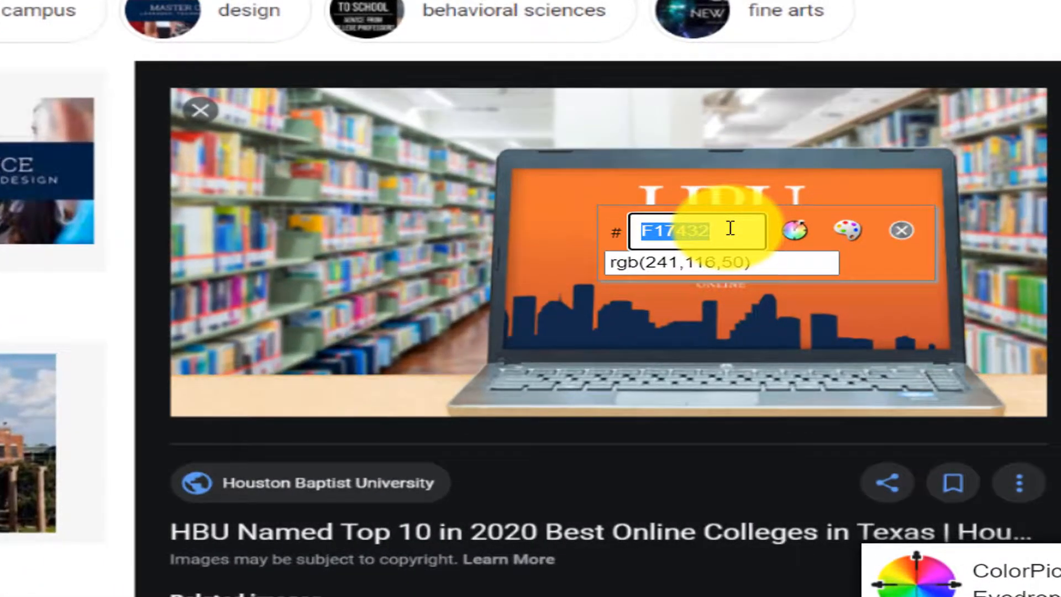
left_click_drag(949, 320, 876, 322)
left_click_drag(625, 233, 683, 224)
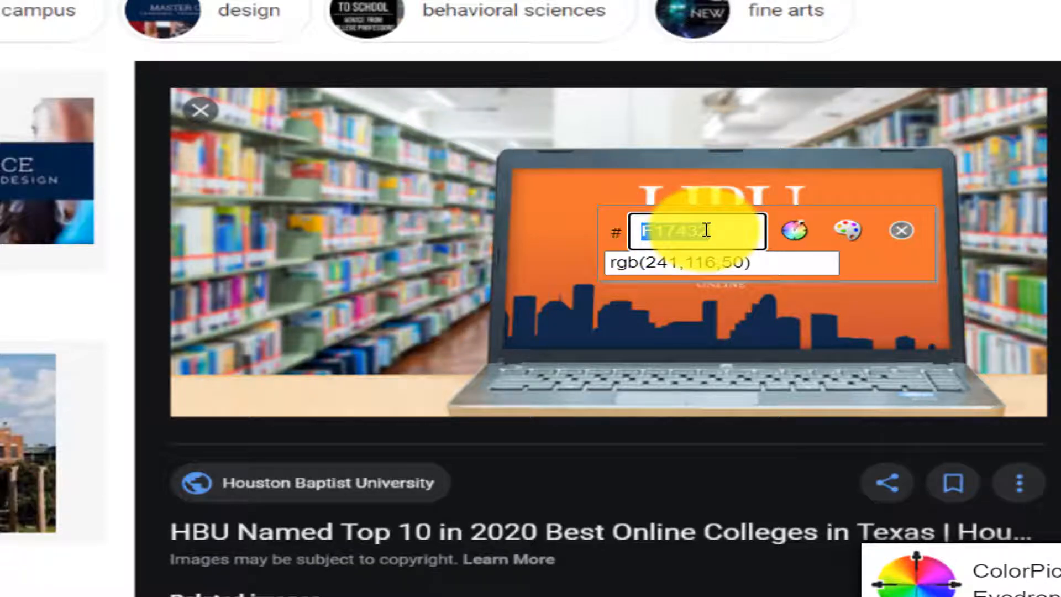
left_click(909, 239)
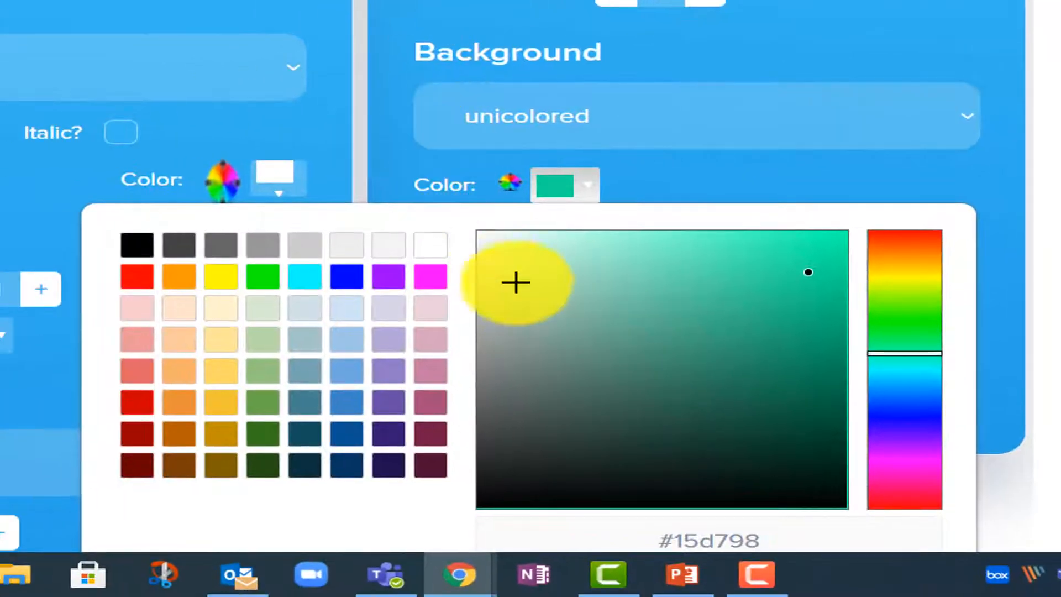
Step: Set the button background to orange f17432 with a bubble effect
scroll(516, 283, "down", 3)
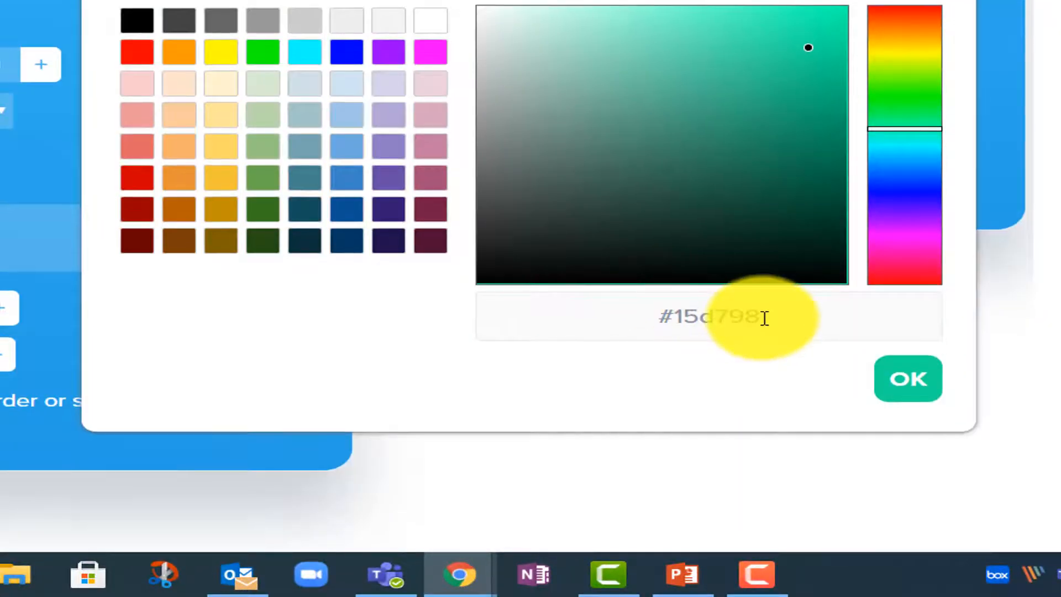
left_click_drag(762, 315, 681, 316)
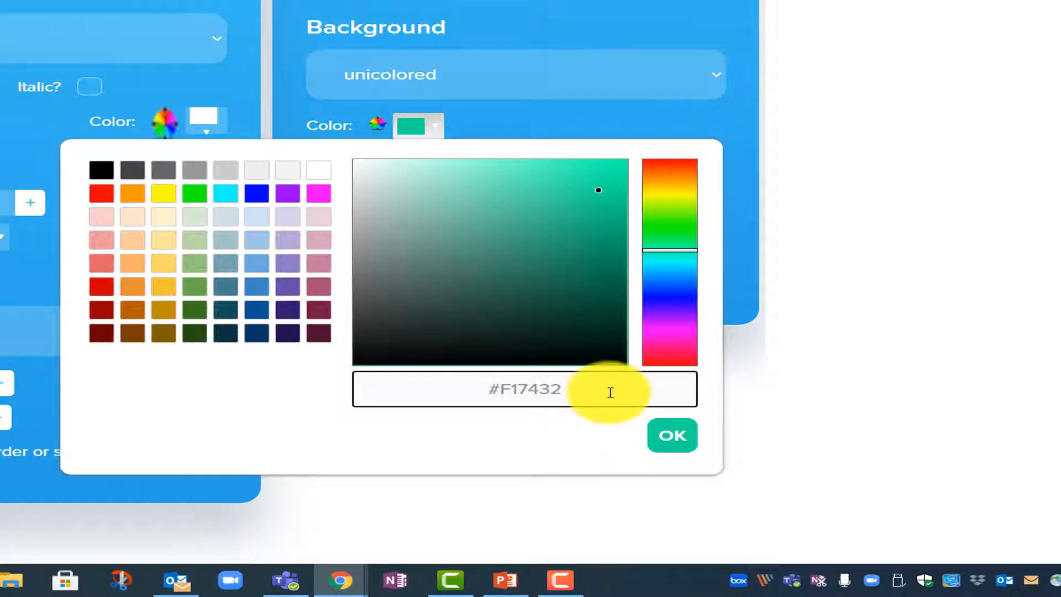
key("Return")
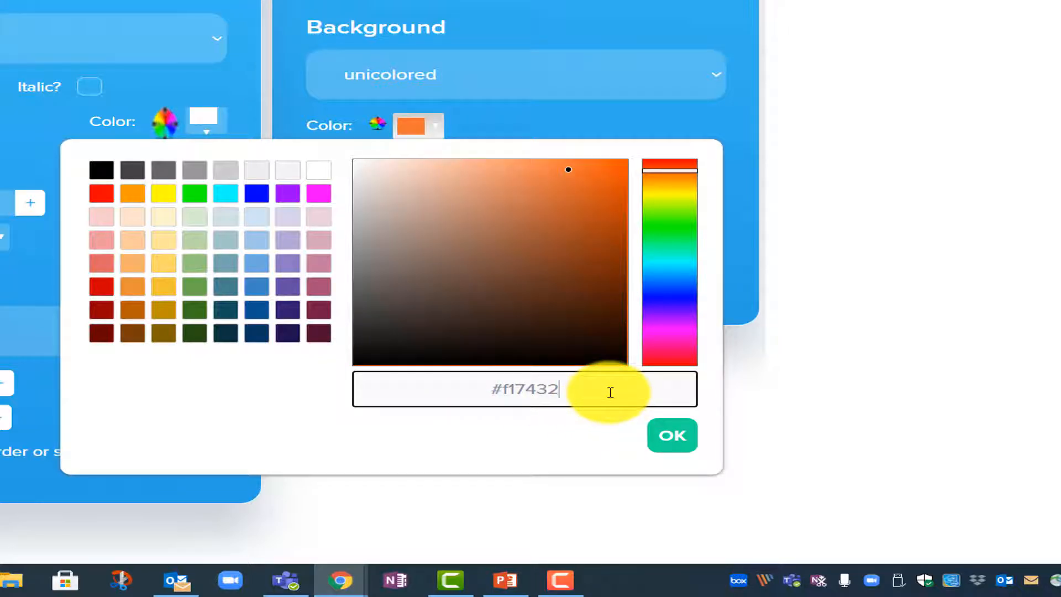
left_click(688, 442)
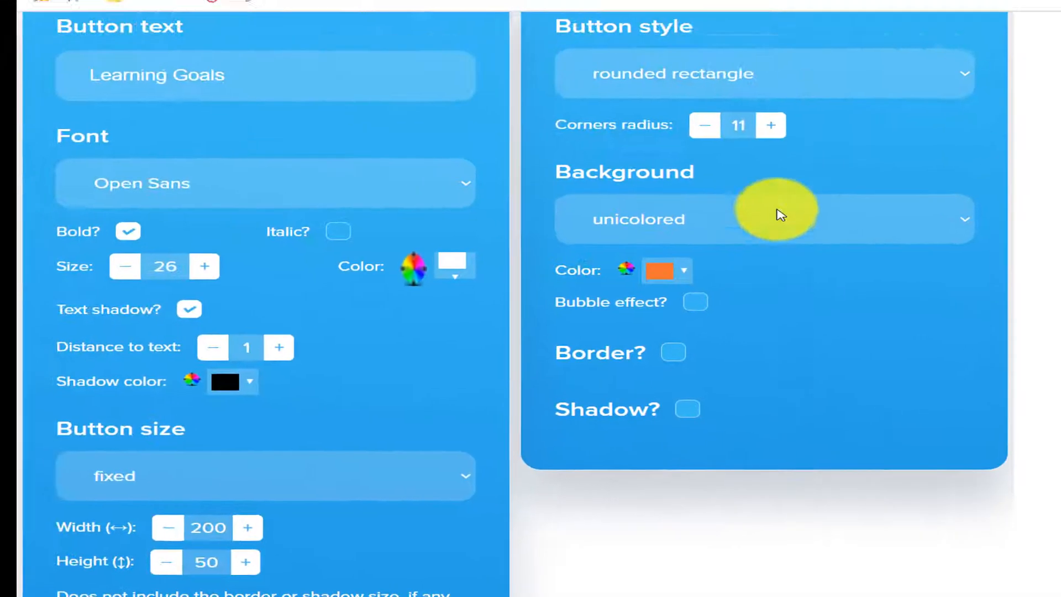
scroll(777, 233, "up", 7)
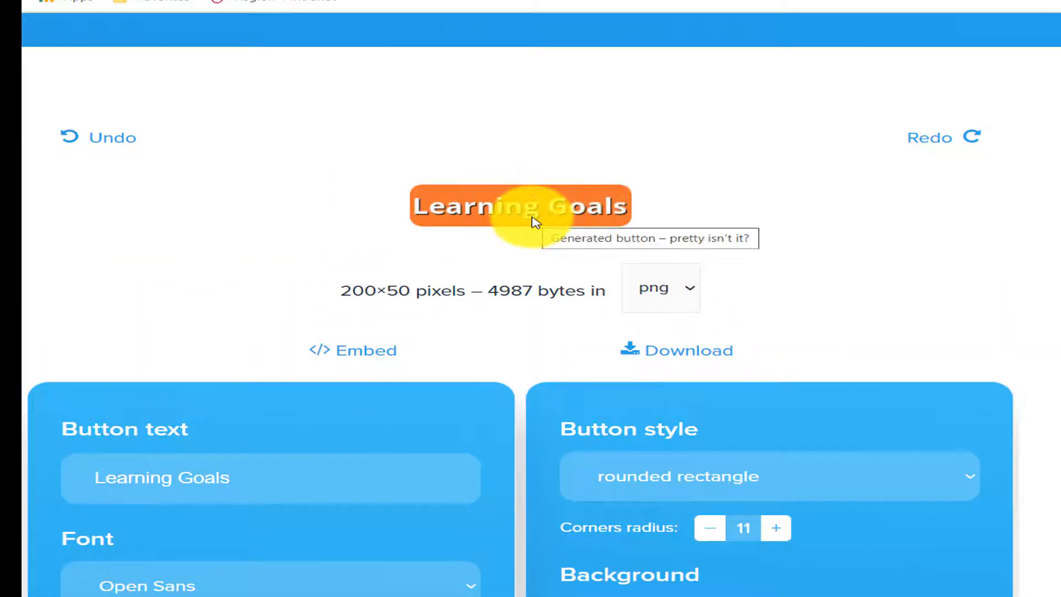
scroll(770, 248, "down", 3)
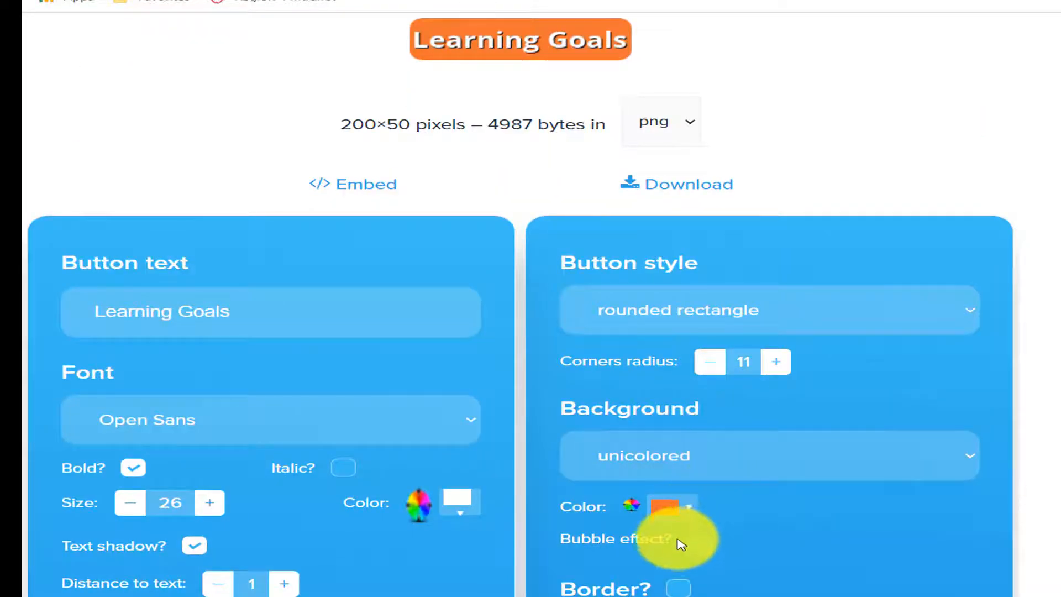
left_click(700, 539)
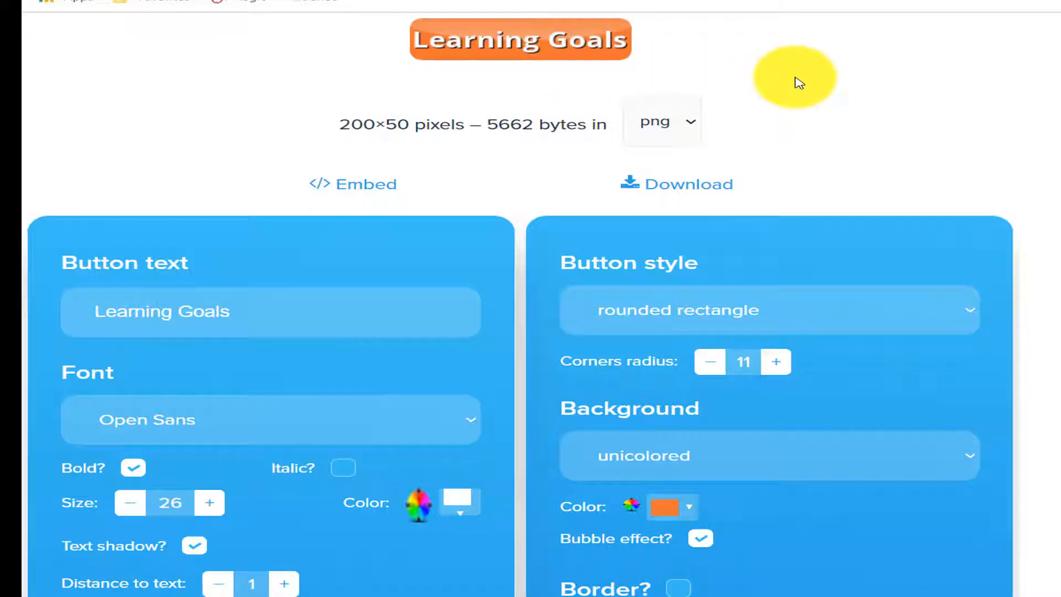
Step: Add a drop shadow cast toward the south-east
scroll(800, 83, "down", 2)
scroll(800, 83, "down", 2)
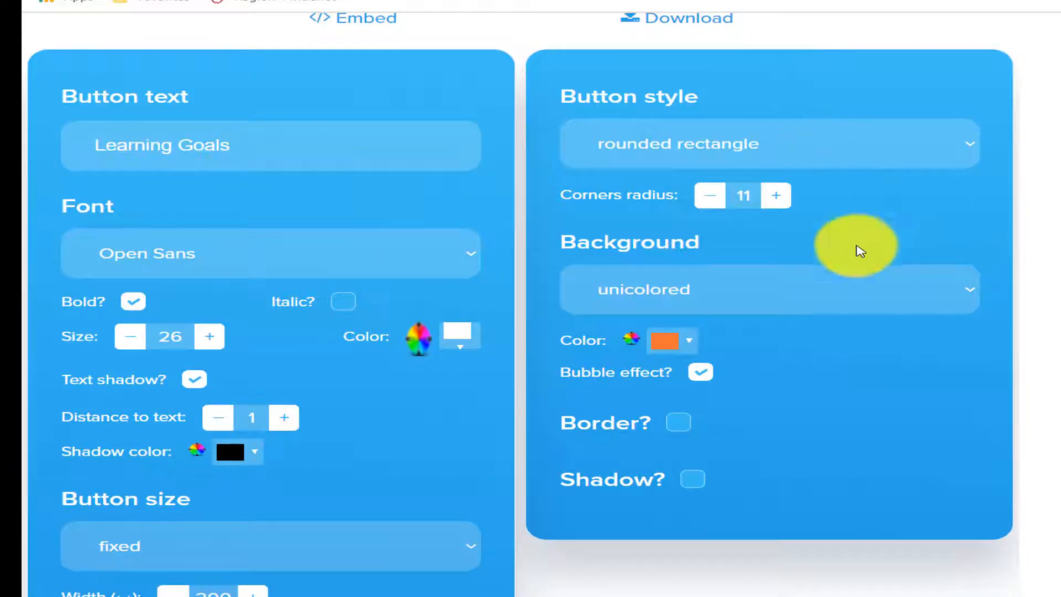
scroll(758, 426, "down", 2)
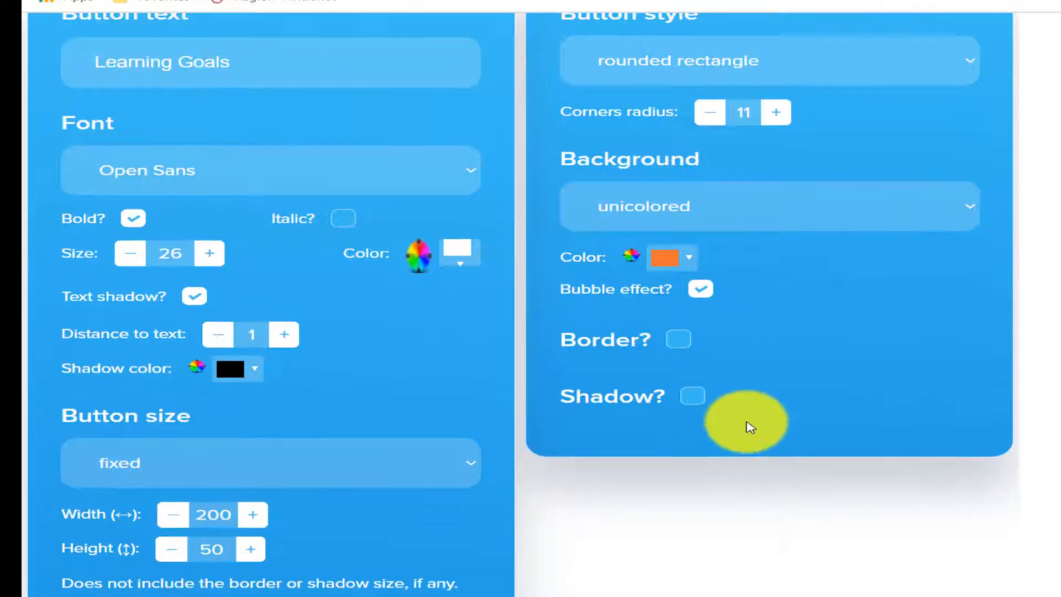
left_click(694, 398)
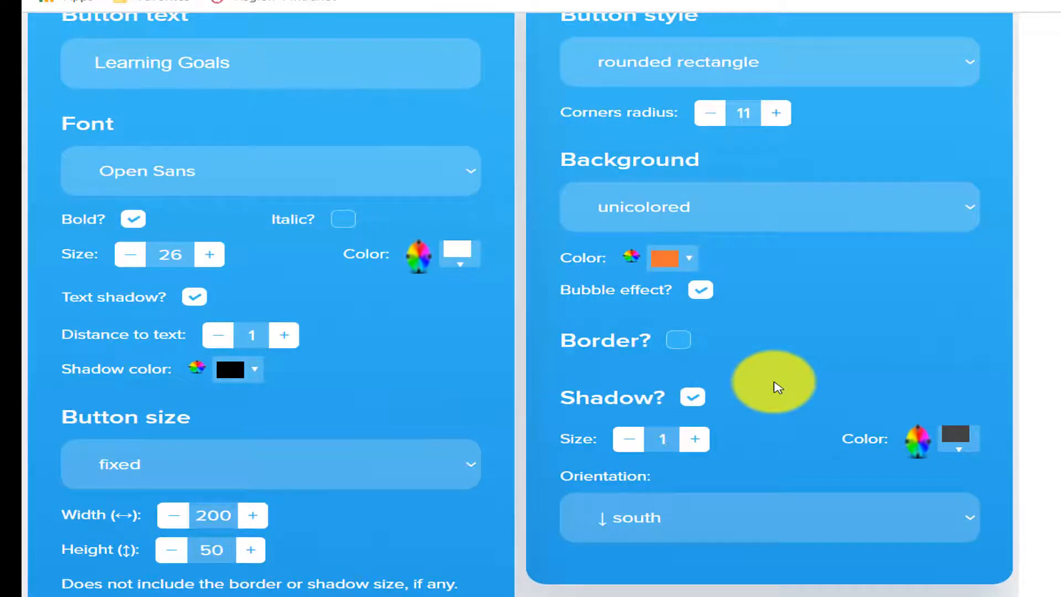
scroll(777, 387, "down", 3)
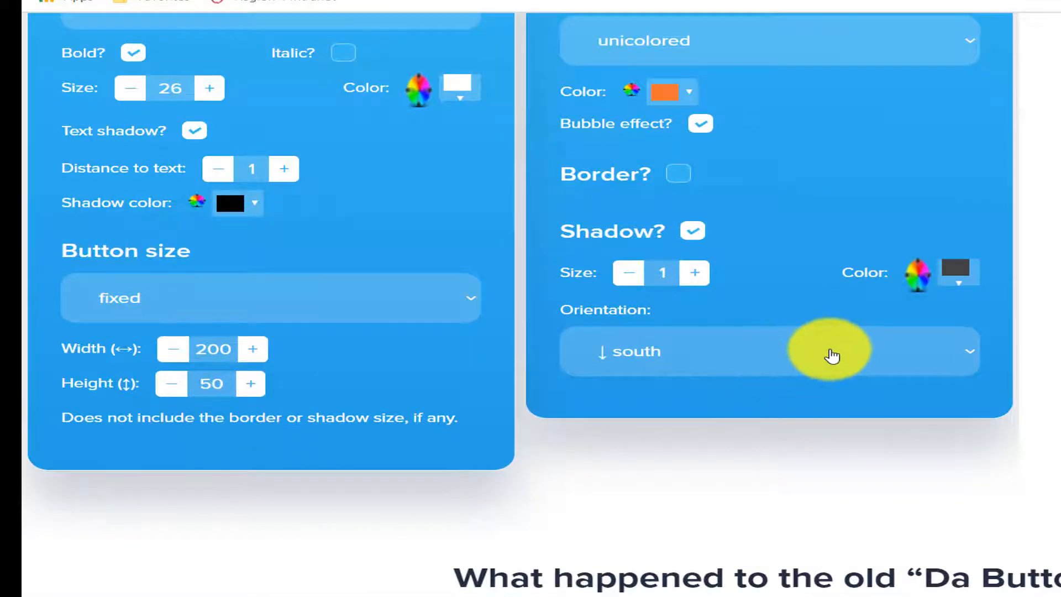
left_click(832, 355)
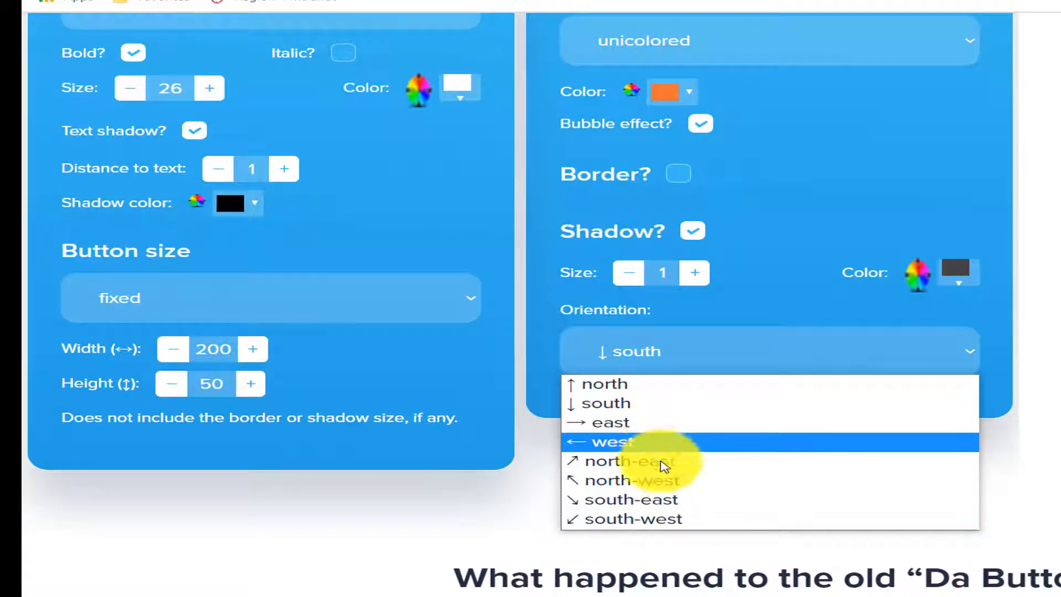
left_click(680, 499)
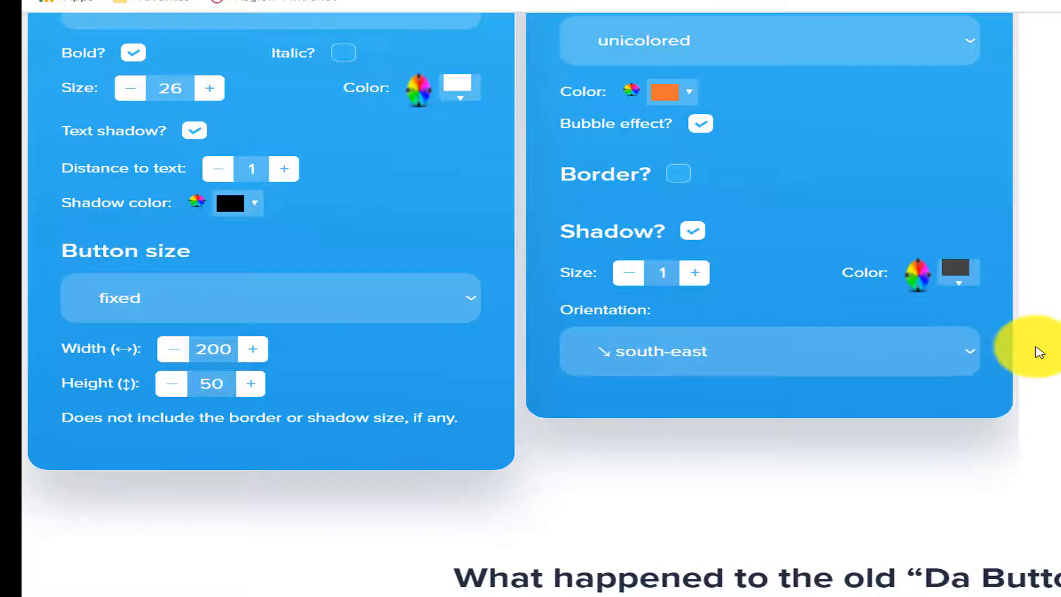
scroll(1036, 349, "up", 9)
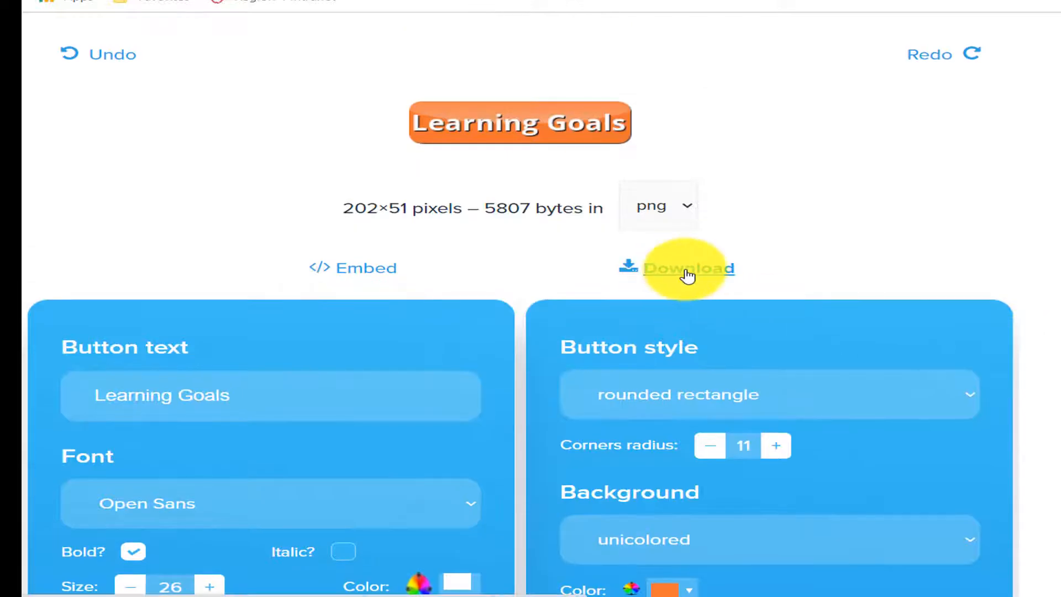
Step: Download the Learning Goals button, relabel it 'Success Criteria' and download that version
left_click(690, 273)
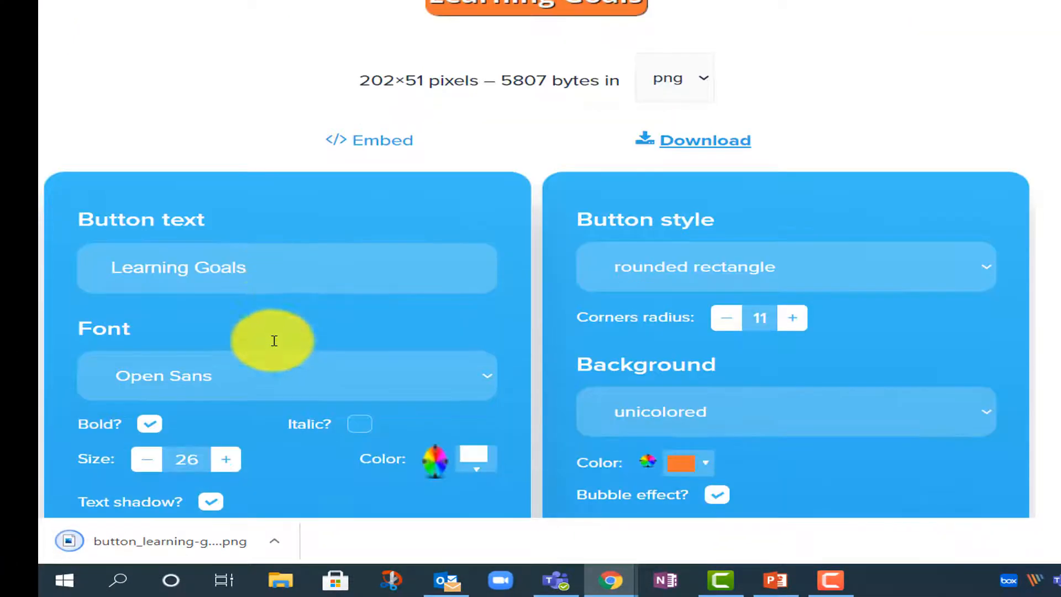
left_click_drag(277, 260, 72, 259)
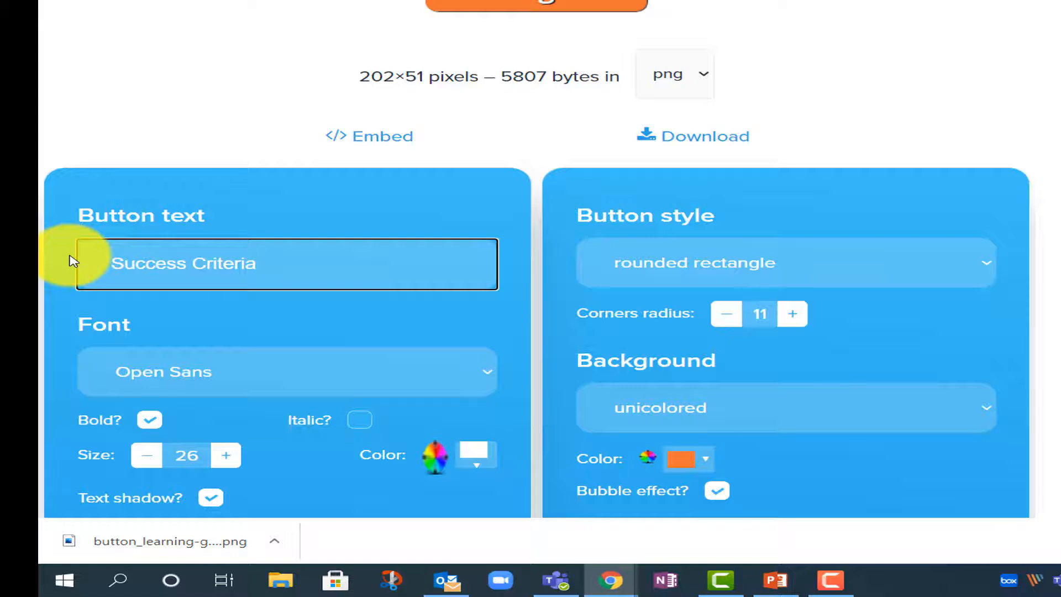
left_click(1050, 130)
left_click(730, 137)
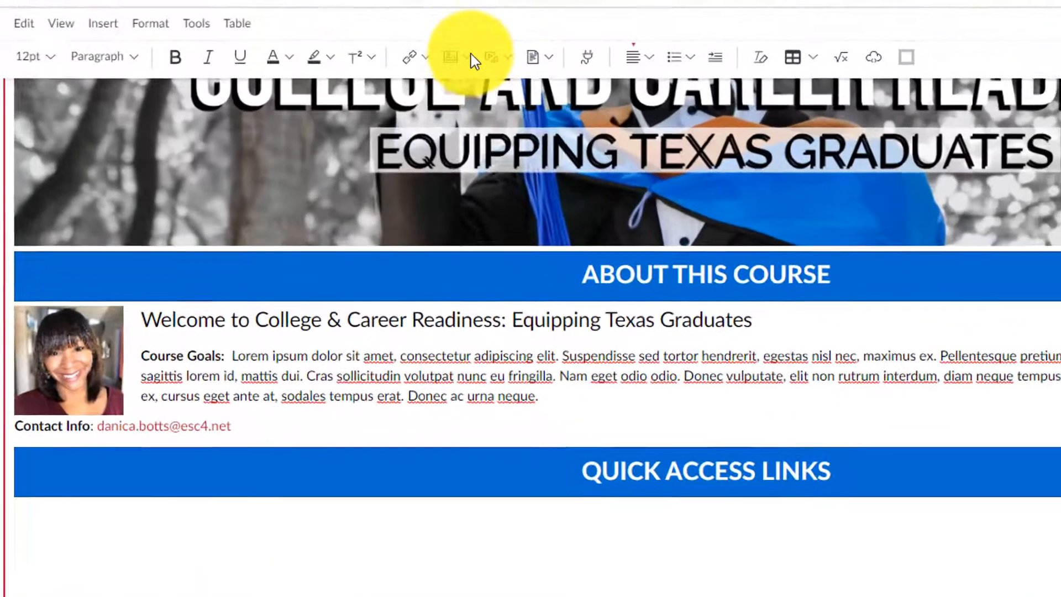
Step: Upload and insert the Learning Goals button image, marked as used with permission
left_click(446, 100)
left_click(475, 99)
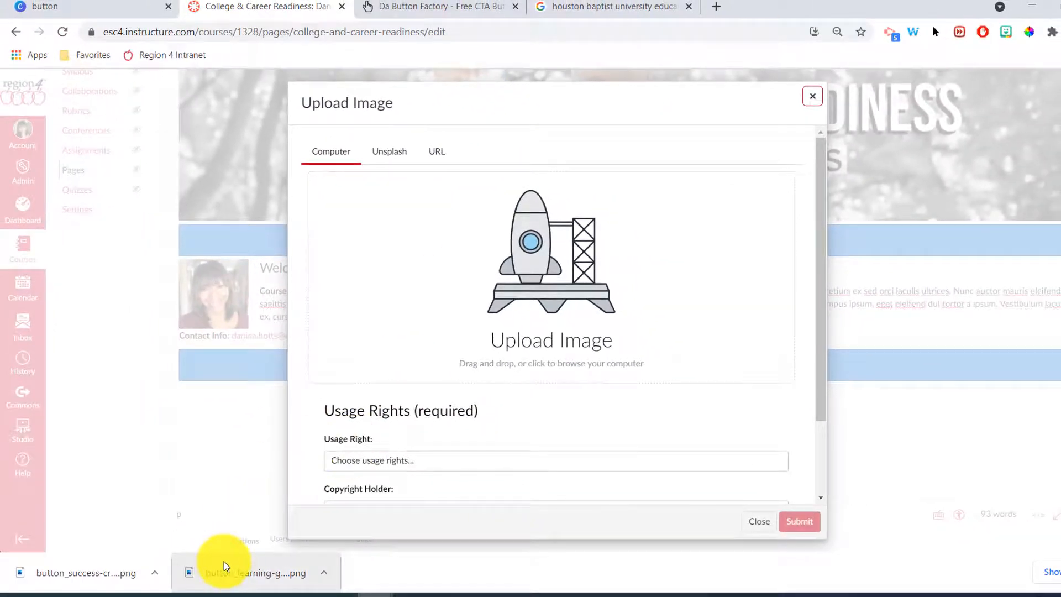
left_click_drag(224, 561, 569, 264)
left_click(522, 470)
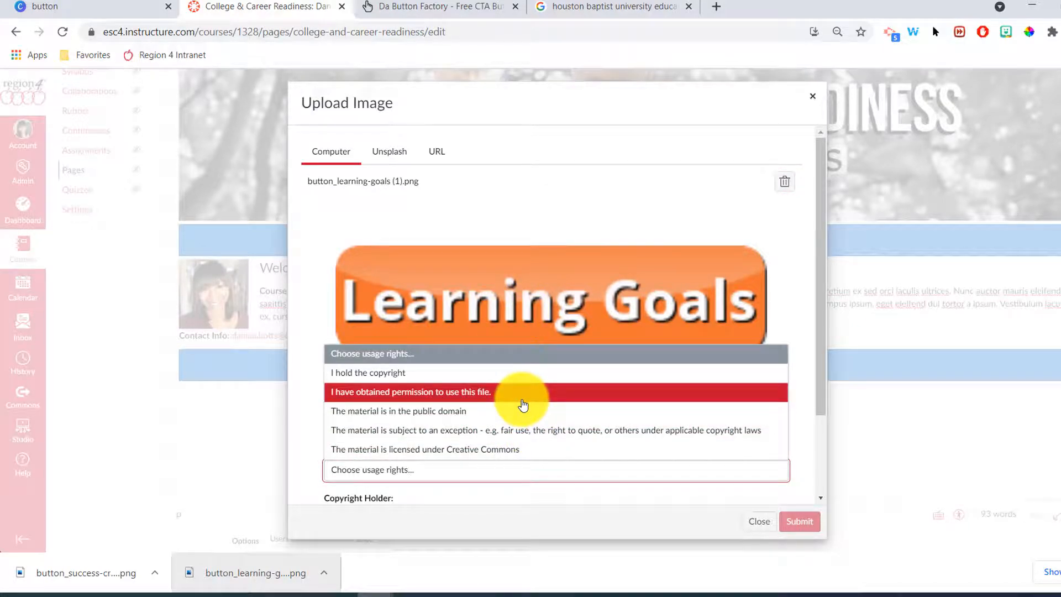
left_click(522, 398)
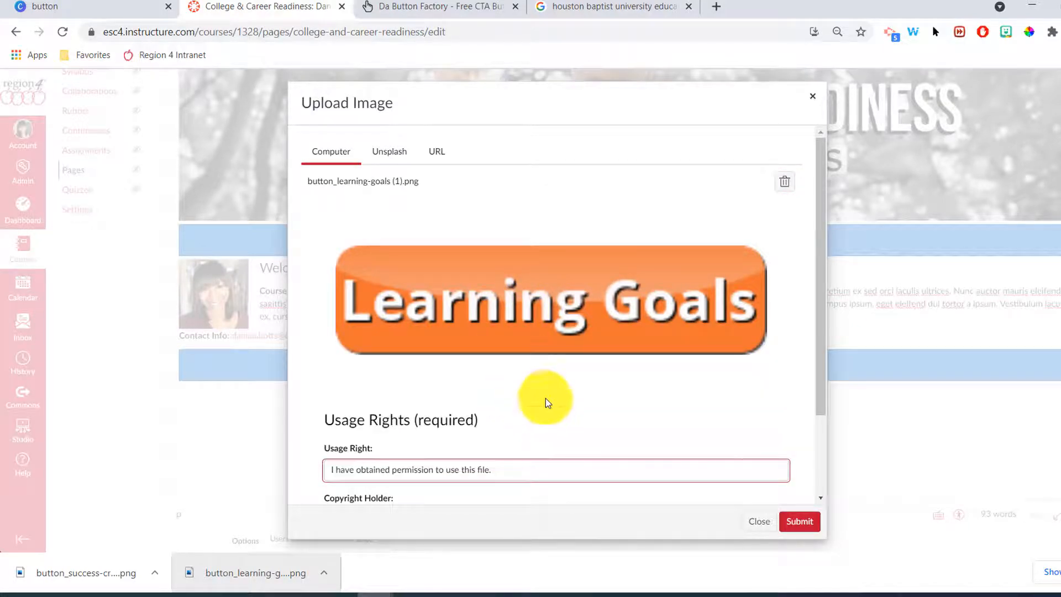
left_click(800, 521)
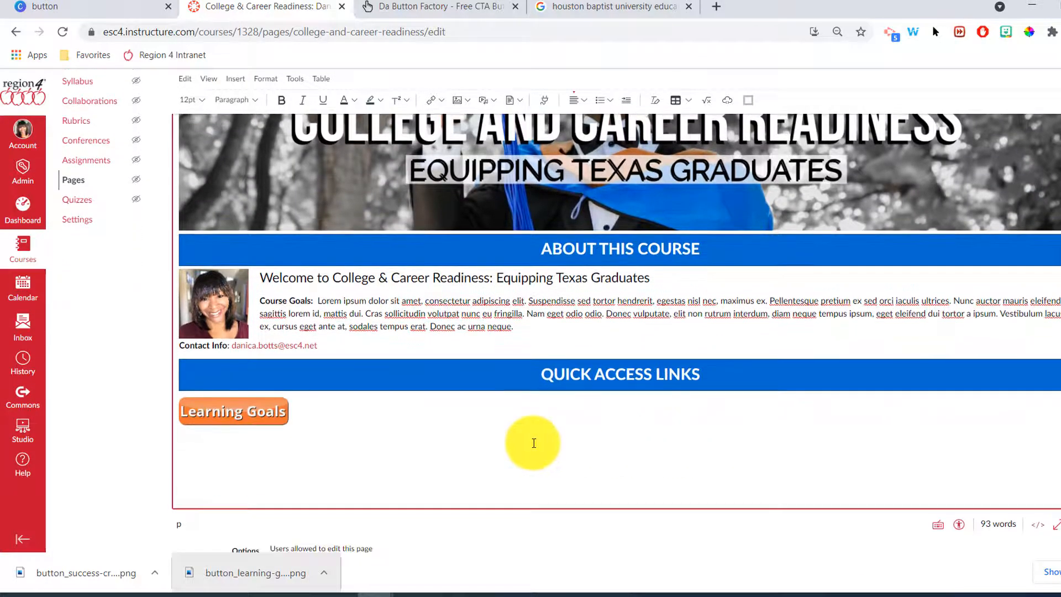
Step: Upload and insert the Success Criteria button image beside it, also with permission
left_click(469, 104)
left_click(471, 141)
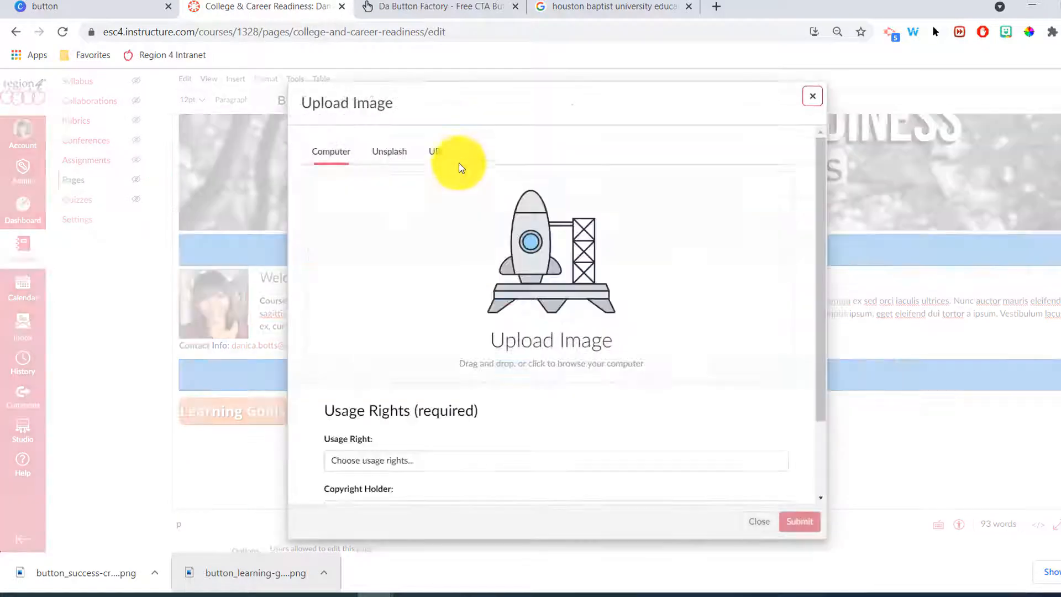
left_click_drag(120, 552, 552, 255)
left_click(414, 470)
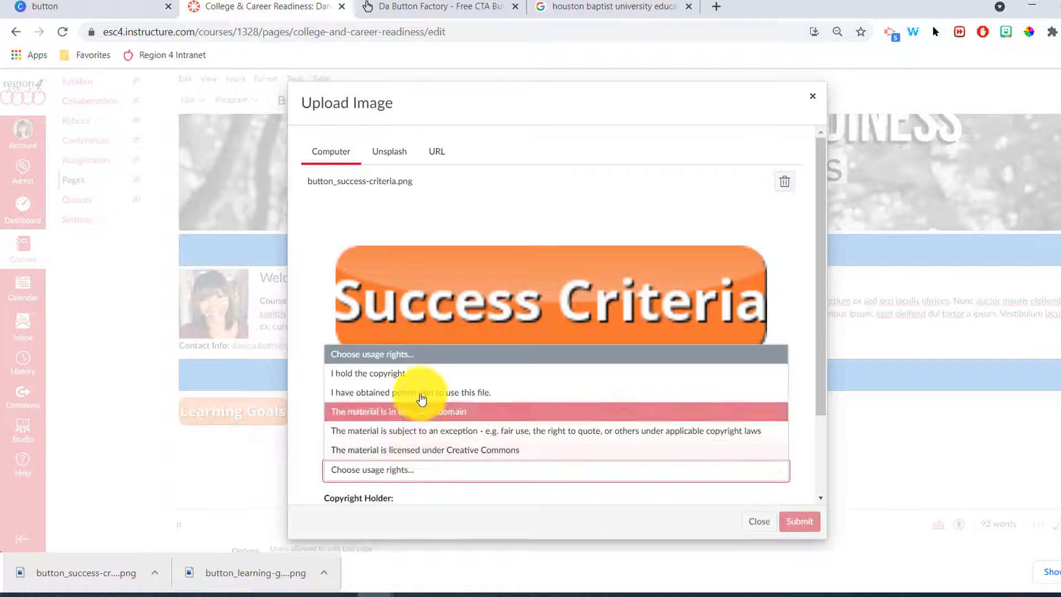
left_click(462, 393)
left_click(799, 522)
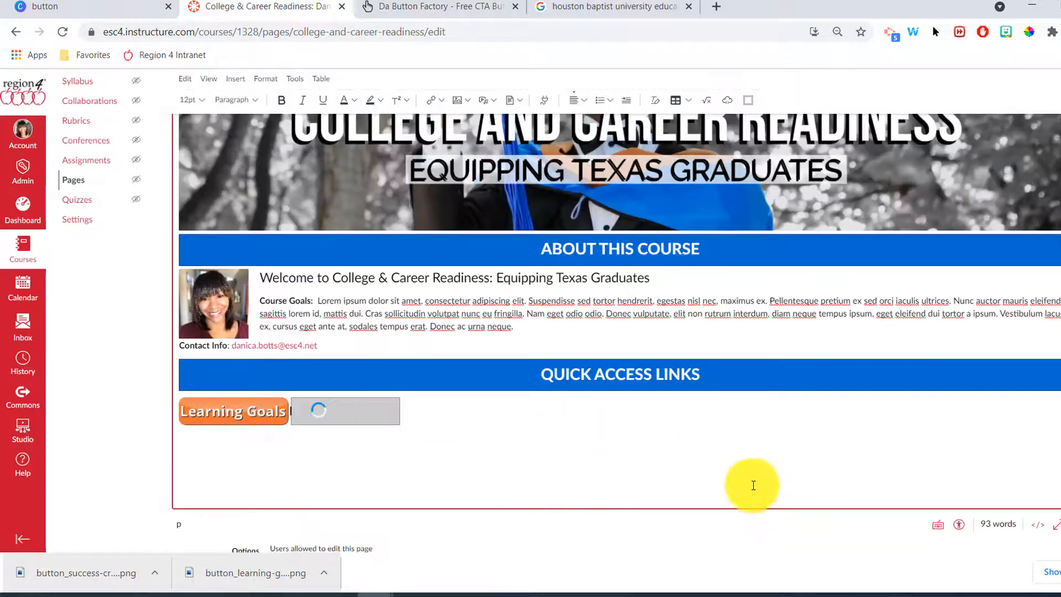
Step: Paste two more Success Criteria buttons and centre the four-button row
scroll(545, 443, "up", 2)
scroll(491, 460, "down", 3)
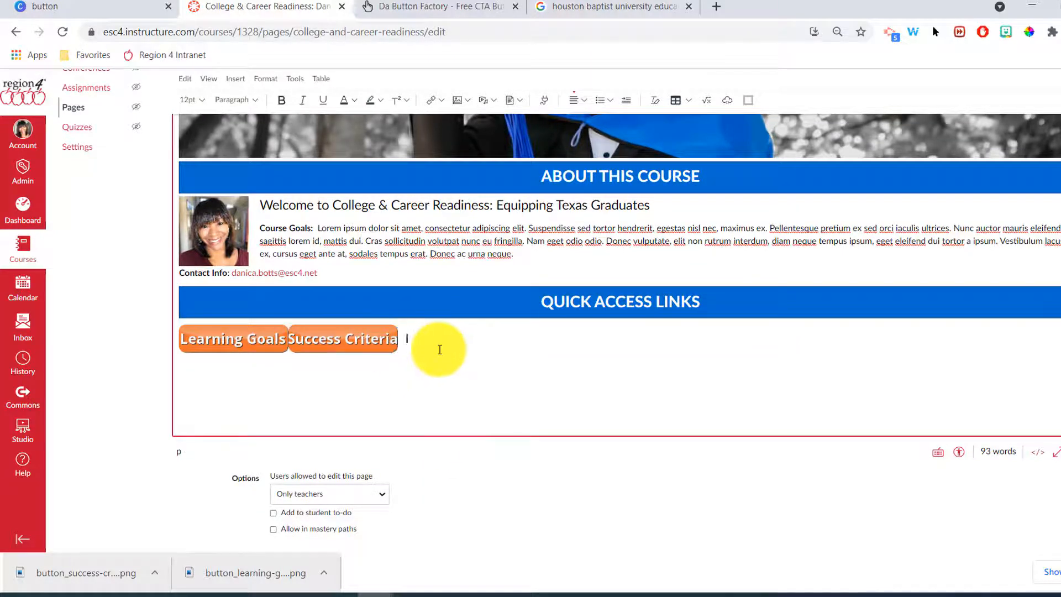
key("ctrl+v")
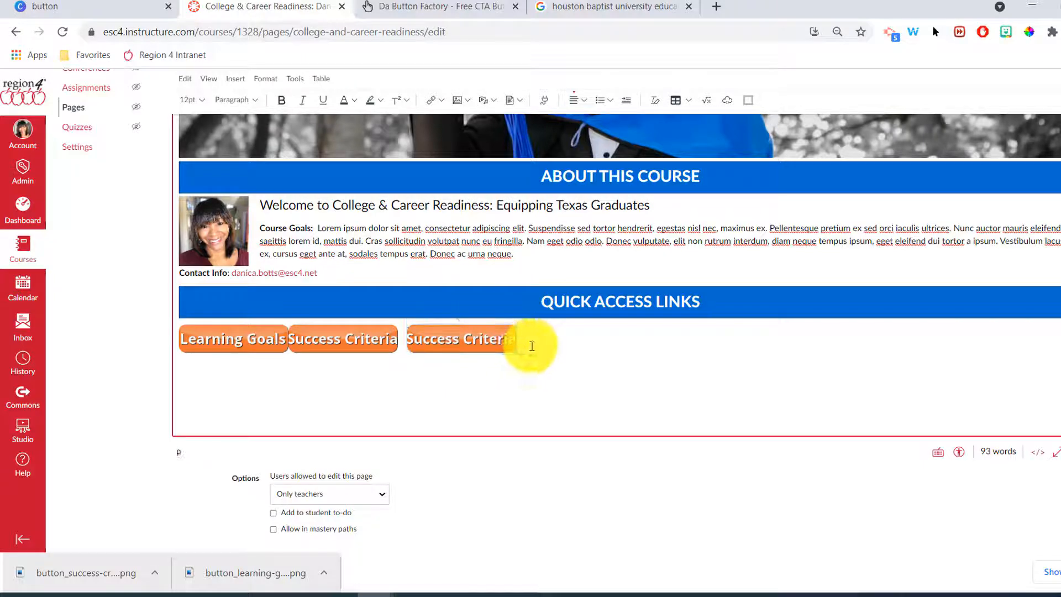
key("ctrl+v")
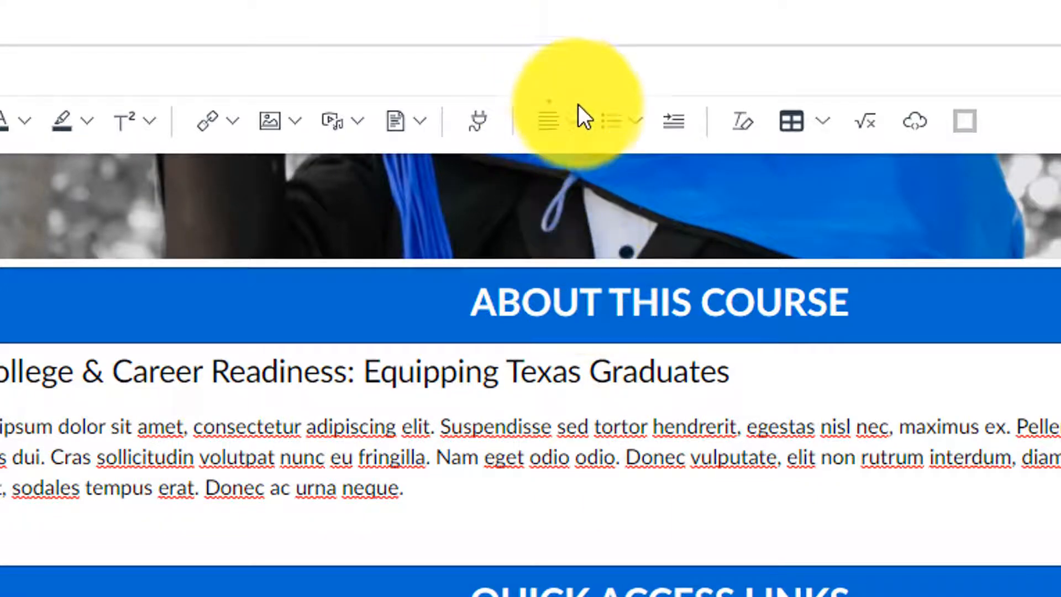
left_click(576, 119)
left_click(602, 171)
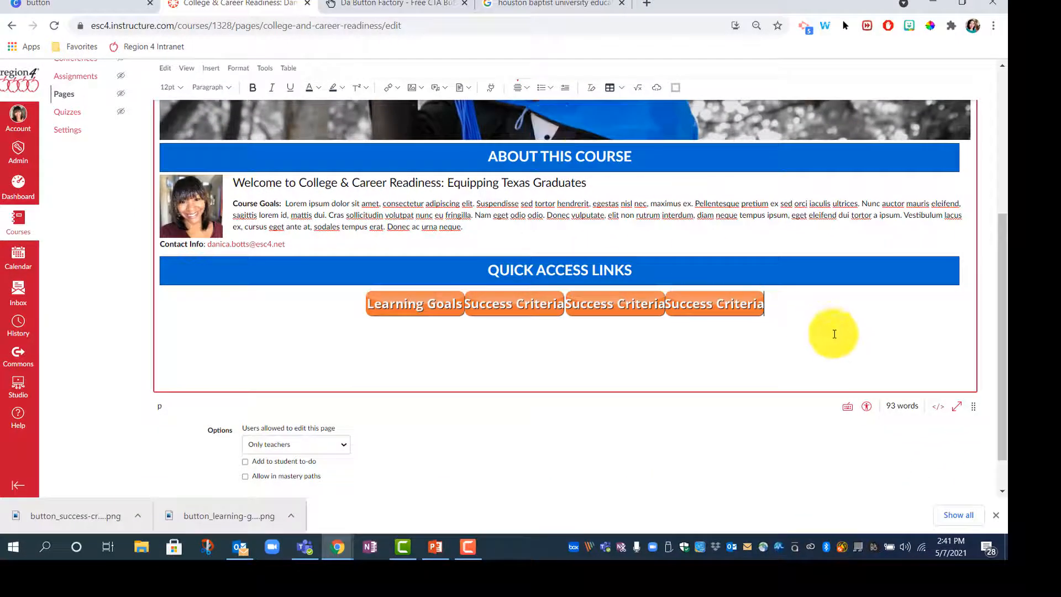
scroll(835, 342, "down", 2)
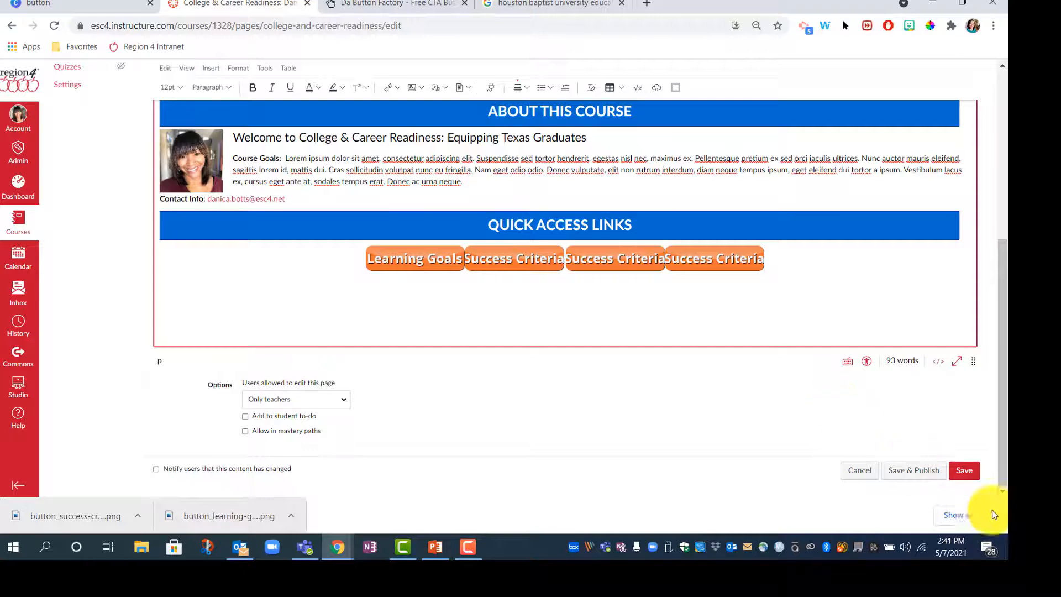
scroll(804, 304, "up", 3)
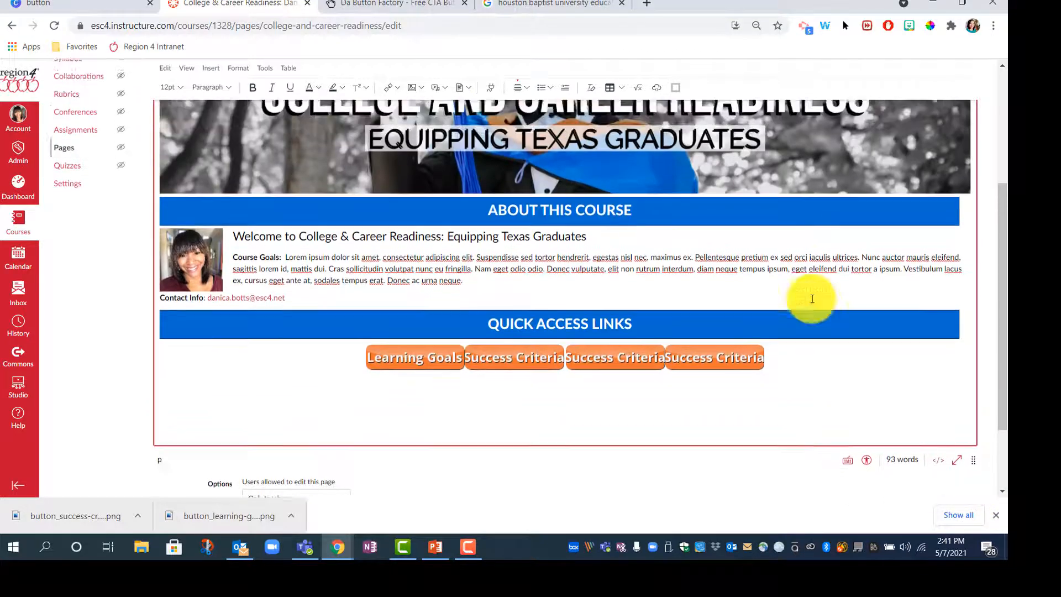
scroll(800, 305, "down", 2)
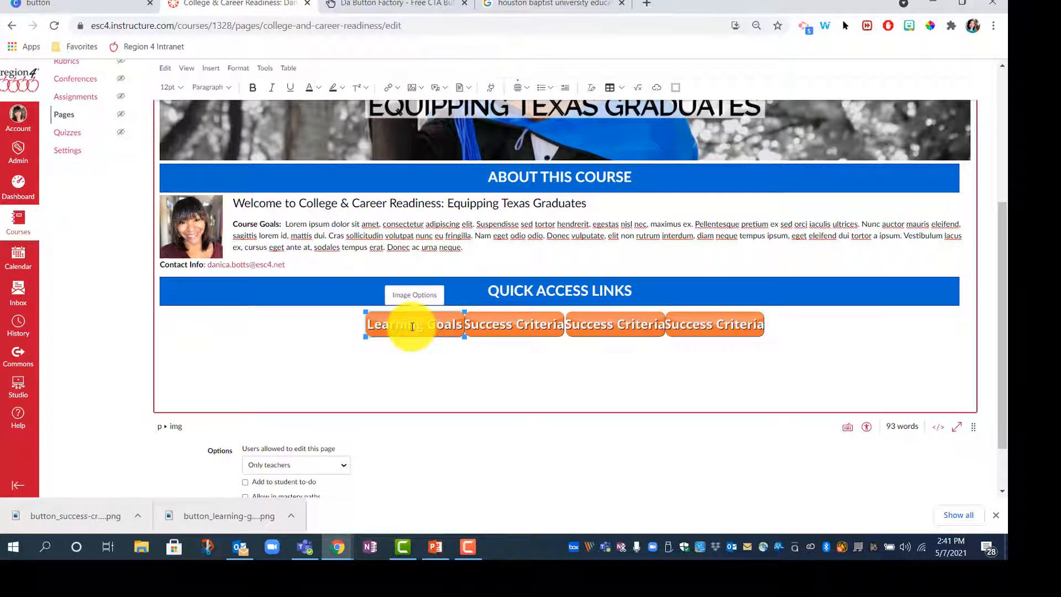
Step: Browse the Course Links list of pages, then close the links panel
left_click(399, 88)
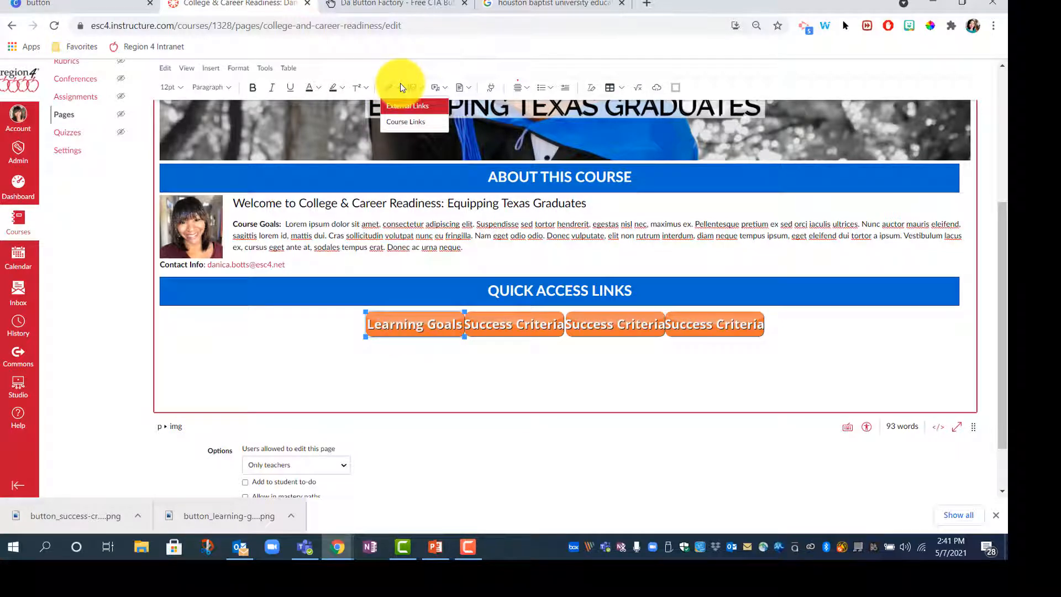
left_click(397, 122)
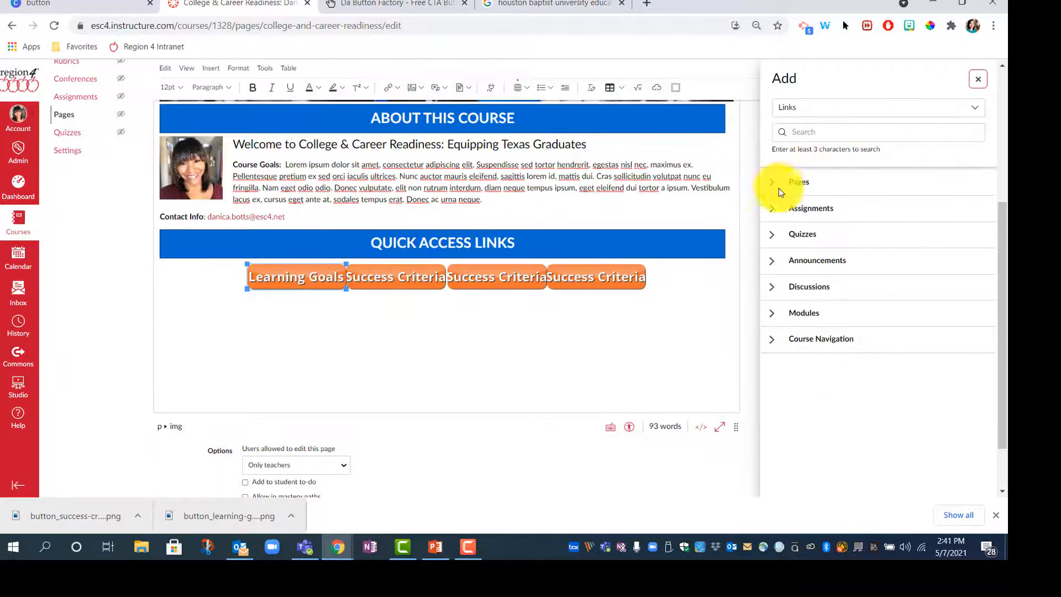
left_click(773, 184)
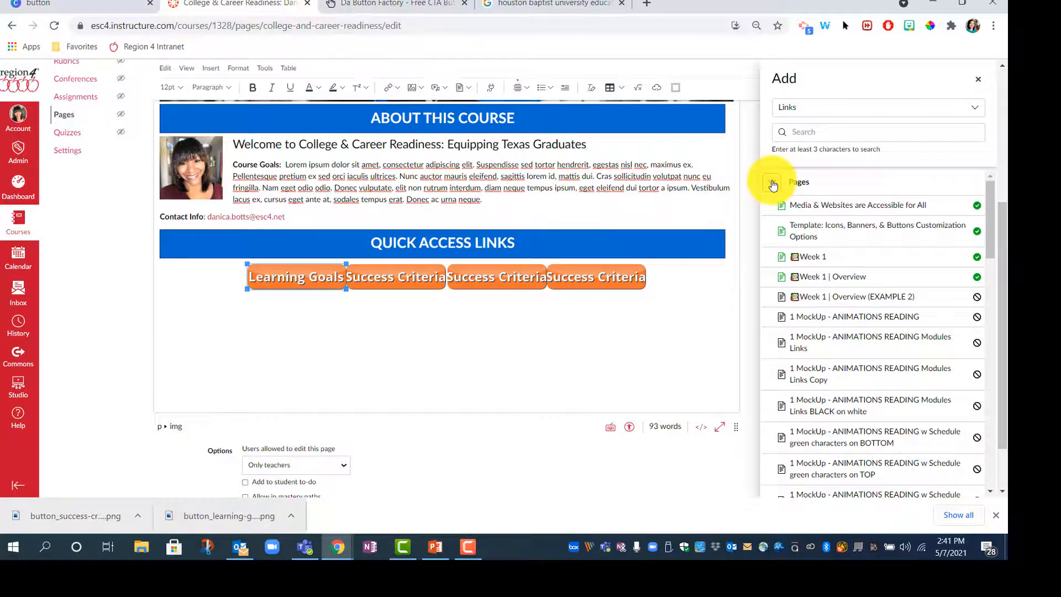
left_click(773, 184)
left_click(681, 308)
scroll(682, 309, "up", 1)
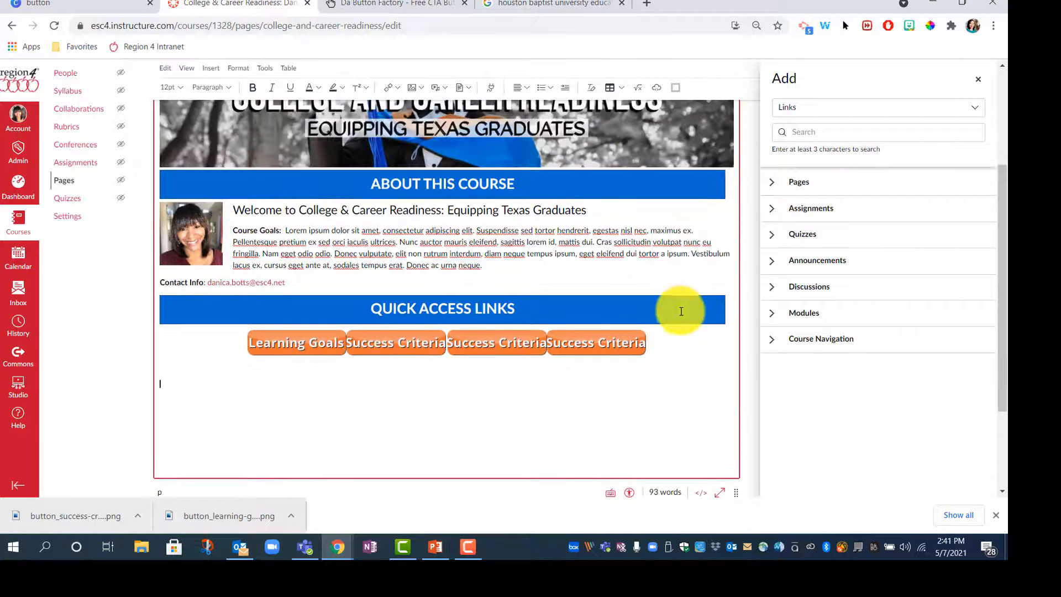
scroll(681, 311, "down", 1)
scroll(680, 317, "up", 2)
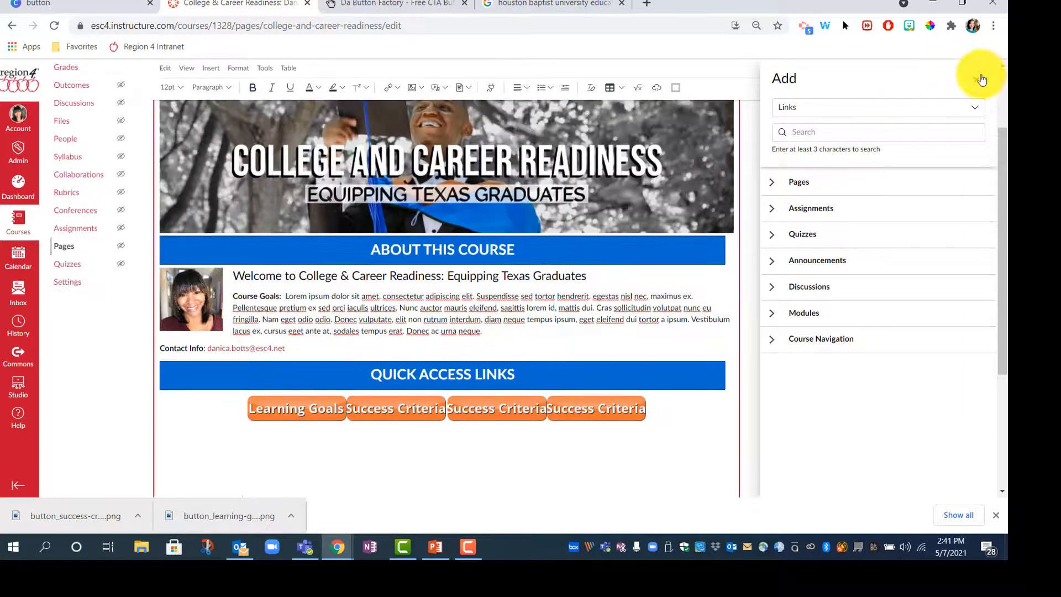
left_click(982, 80)
Step: Save the course page and review the finished page view
scroll(806, 334, "down", 2)
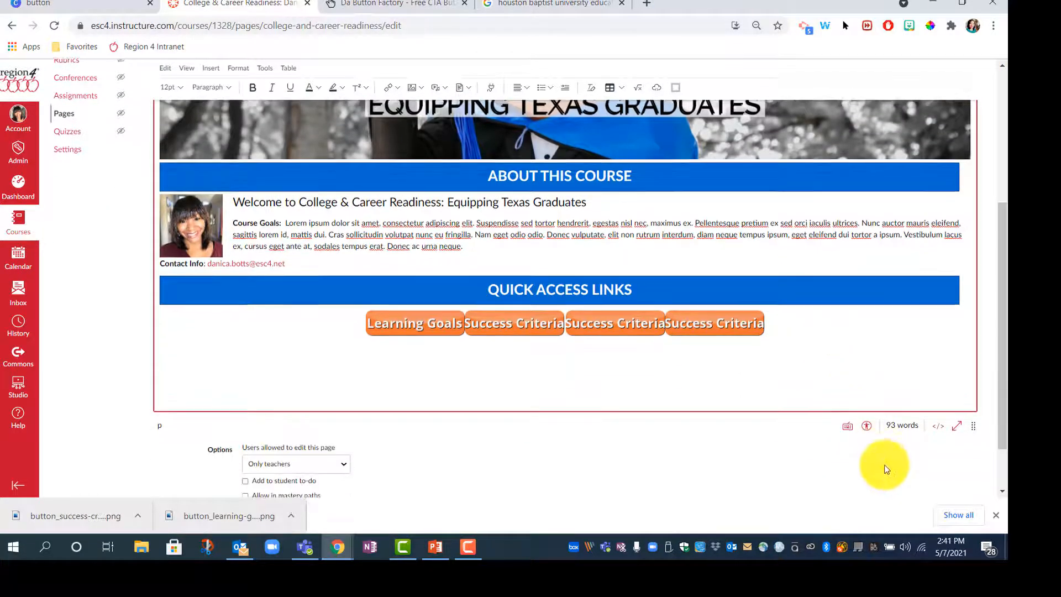
scroll(885, 469, "down", 1)
left_click(964, 470)
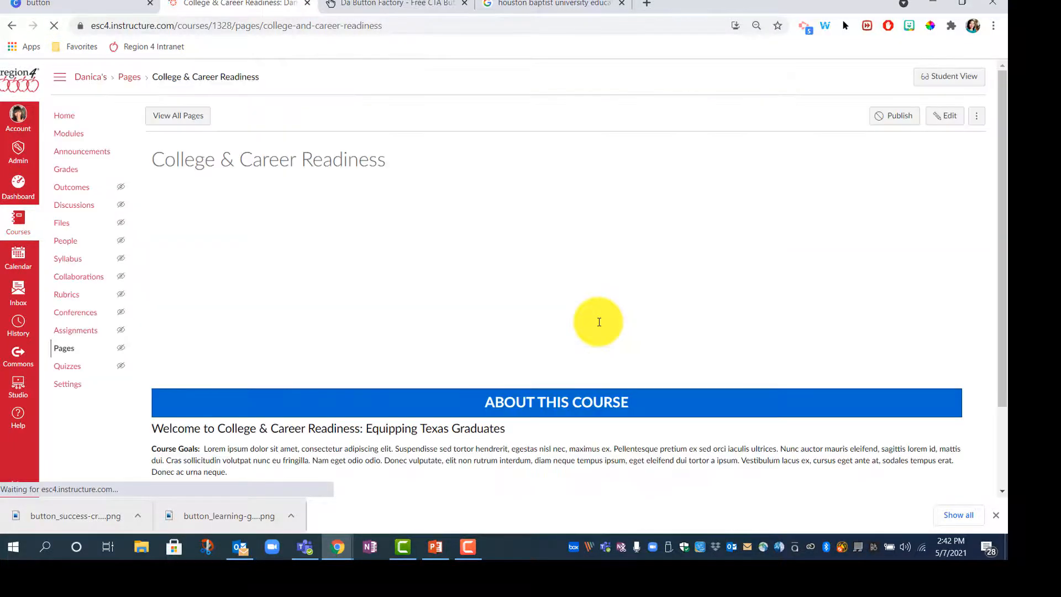
scroll(883, 385, "down", 1)
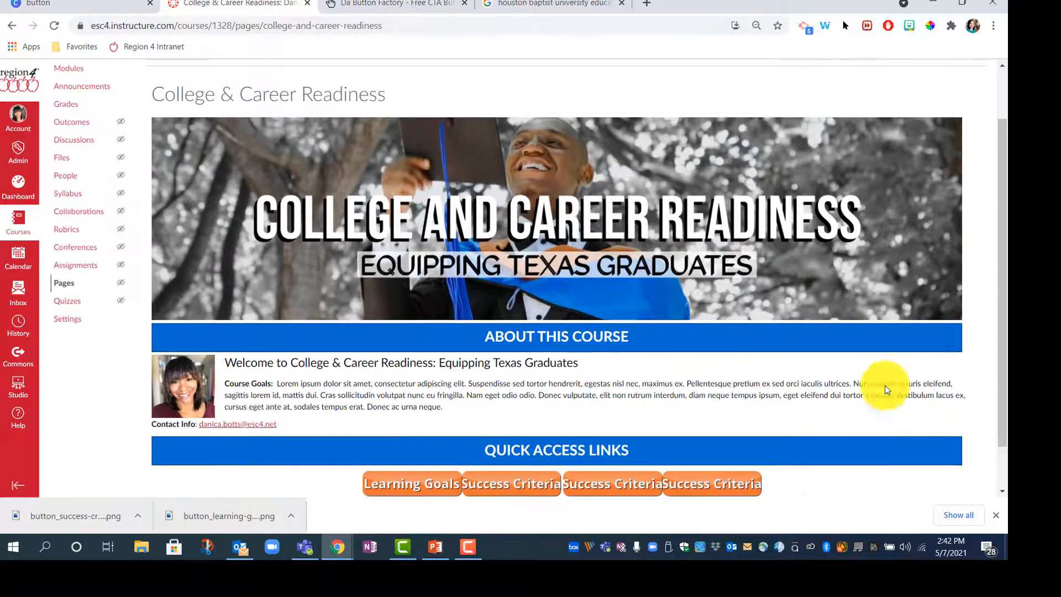